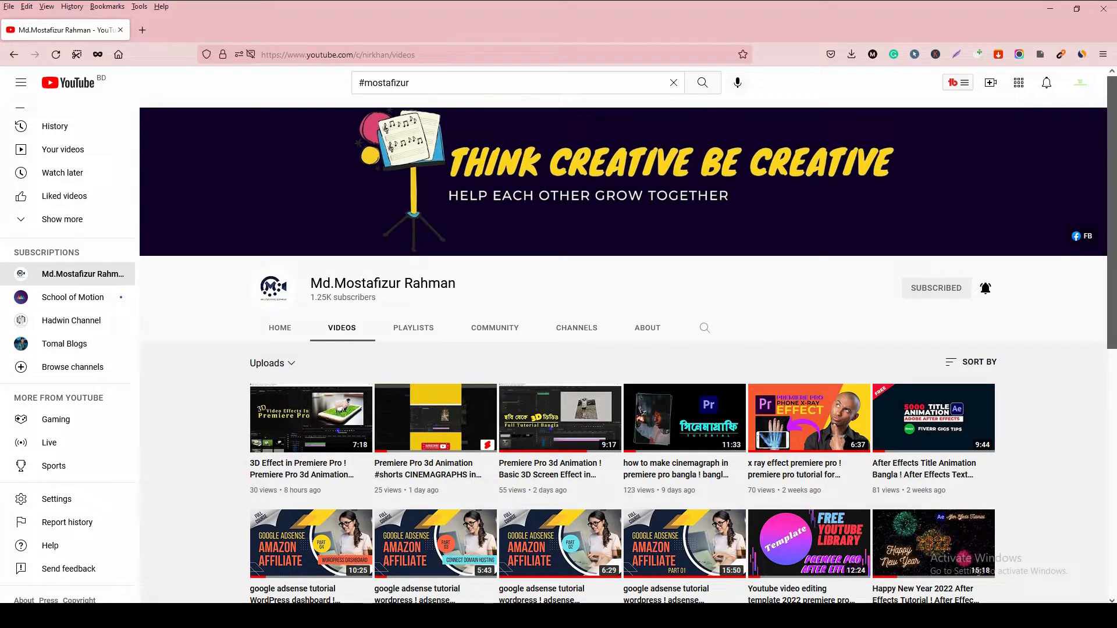
- Switch to the ramadan kareem folder in File Explorer and view the Dark-Seventh.png font preview in the dark_seventh folder
mouse_move(344, 616)
click(369, 570)
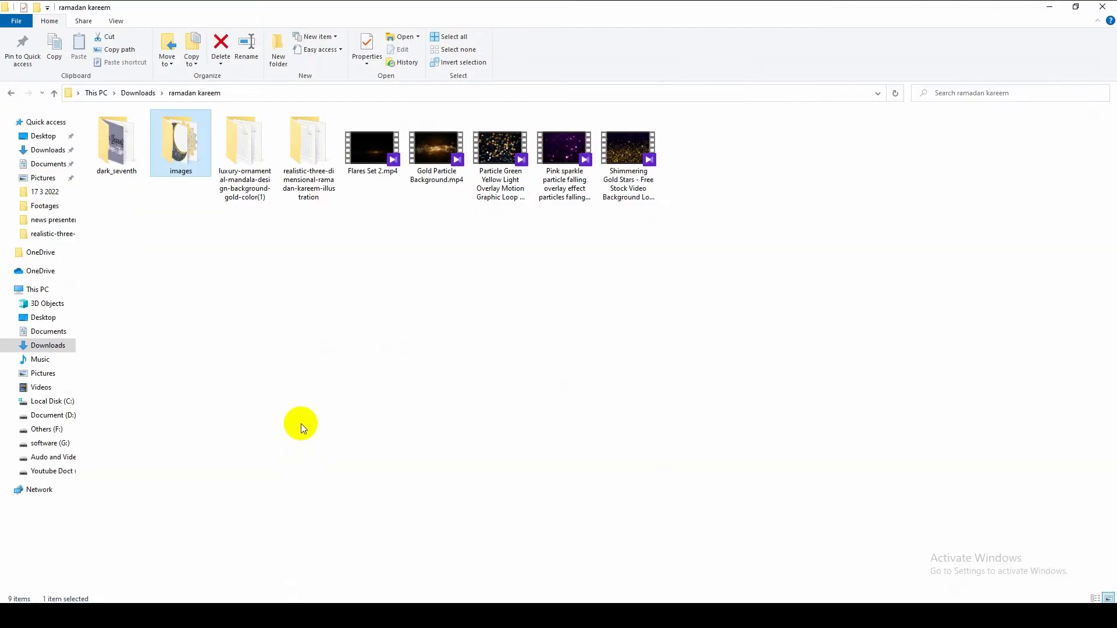
drag(79, 523, 28, 507)
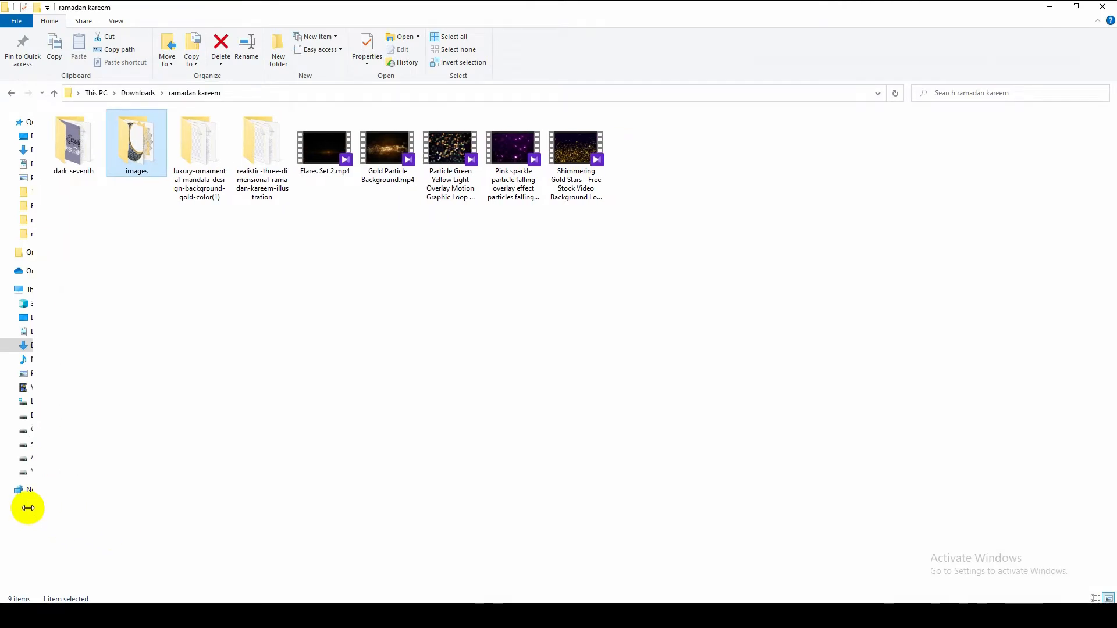
click(152, 475)
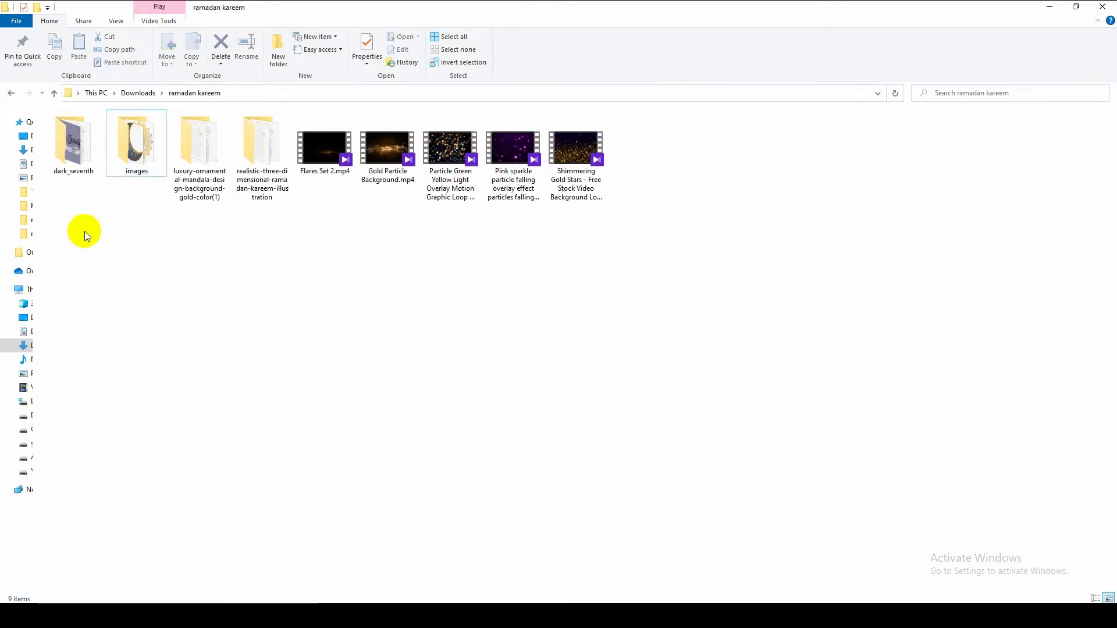
double_click(85, 157)
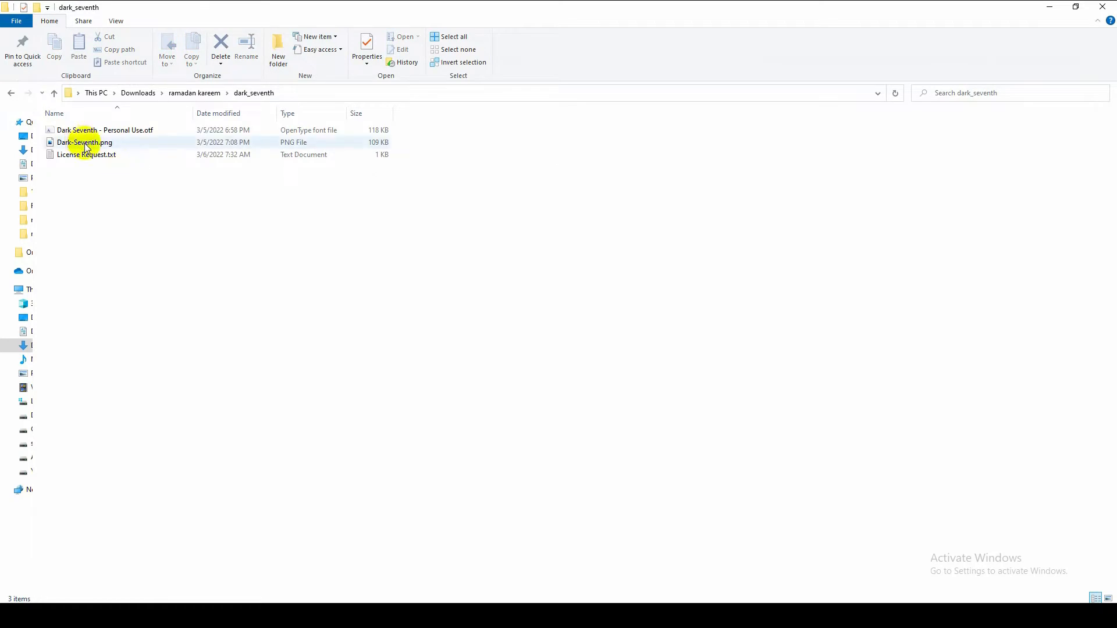
click(50, 146)
double_click(50, 145)
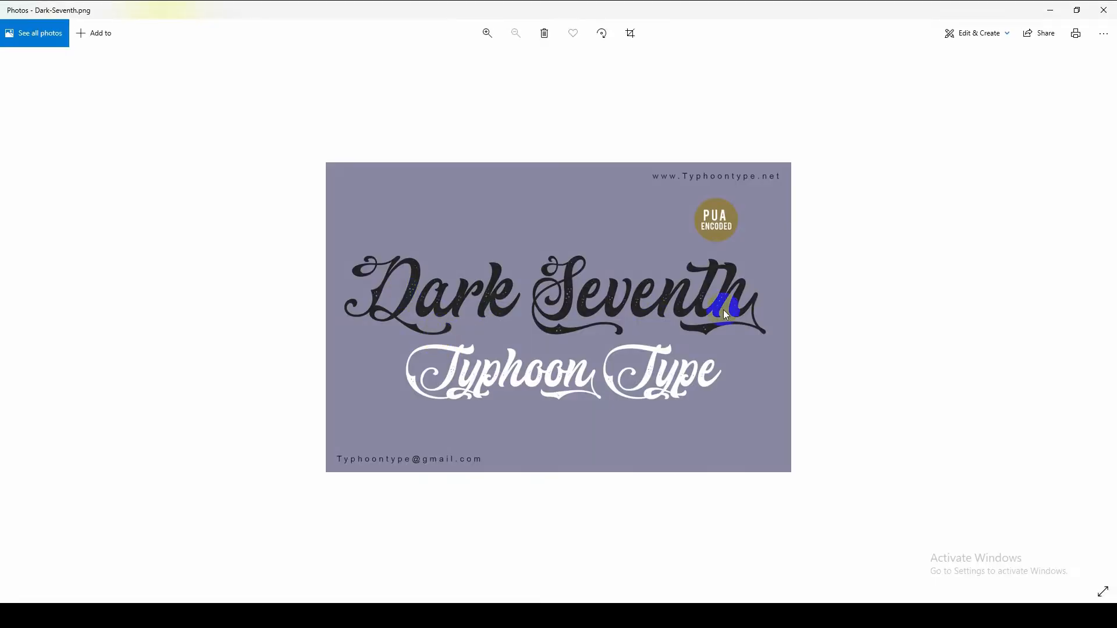
click(1103, 10)
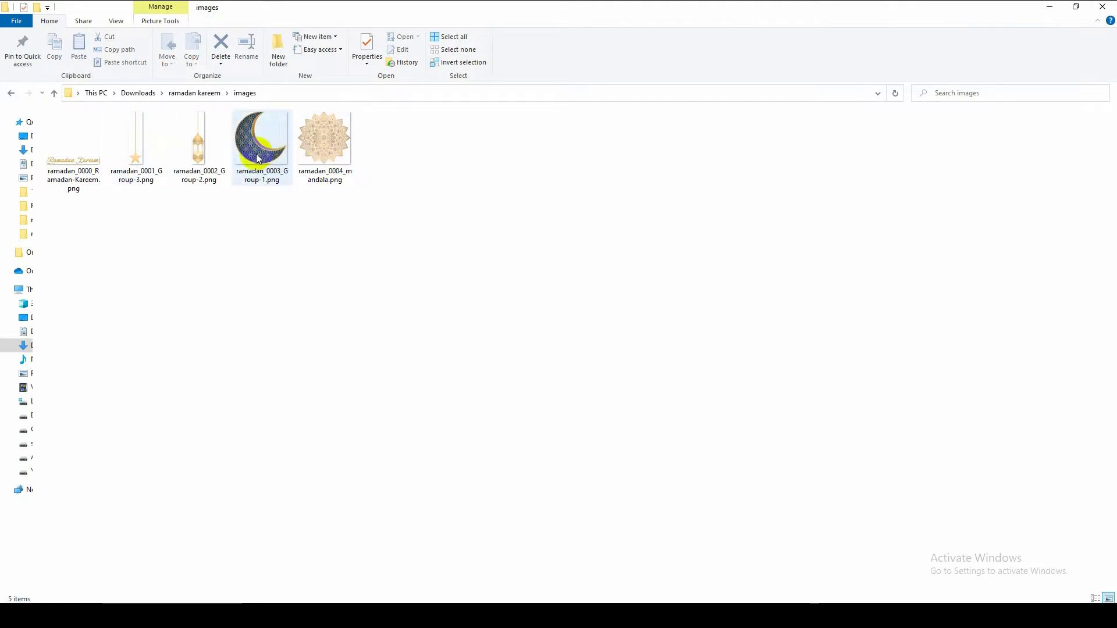
- View the crescent moon image ramadan_0003_Group-1.png in the images folder and the layered source artwork in Photoshop
double_click(283, 159)
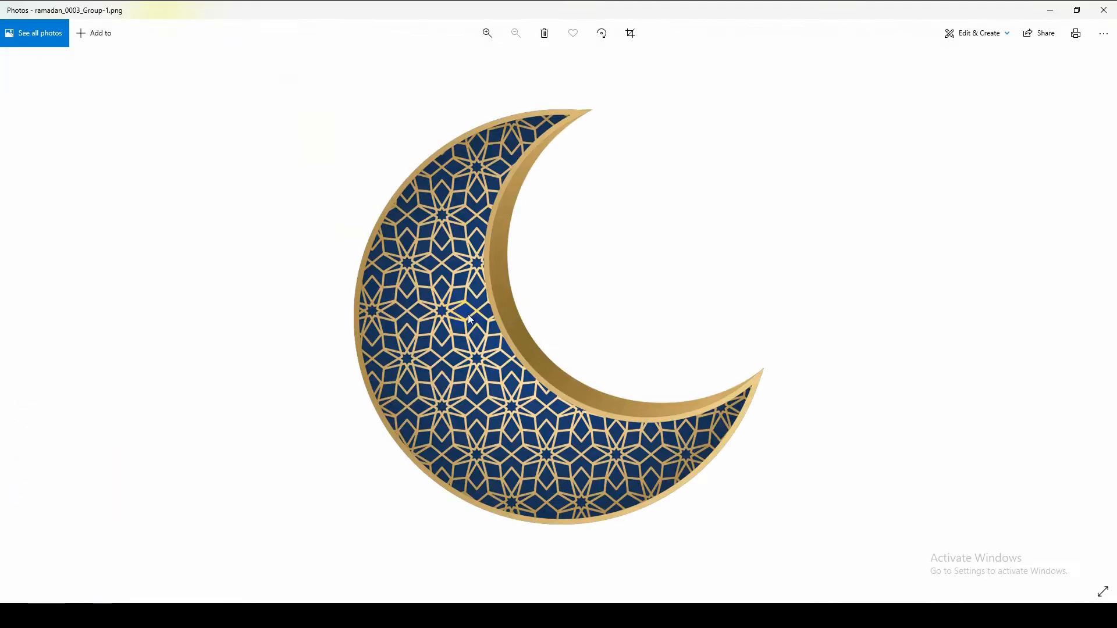
click(1103, 10)
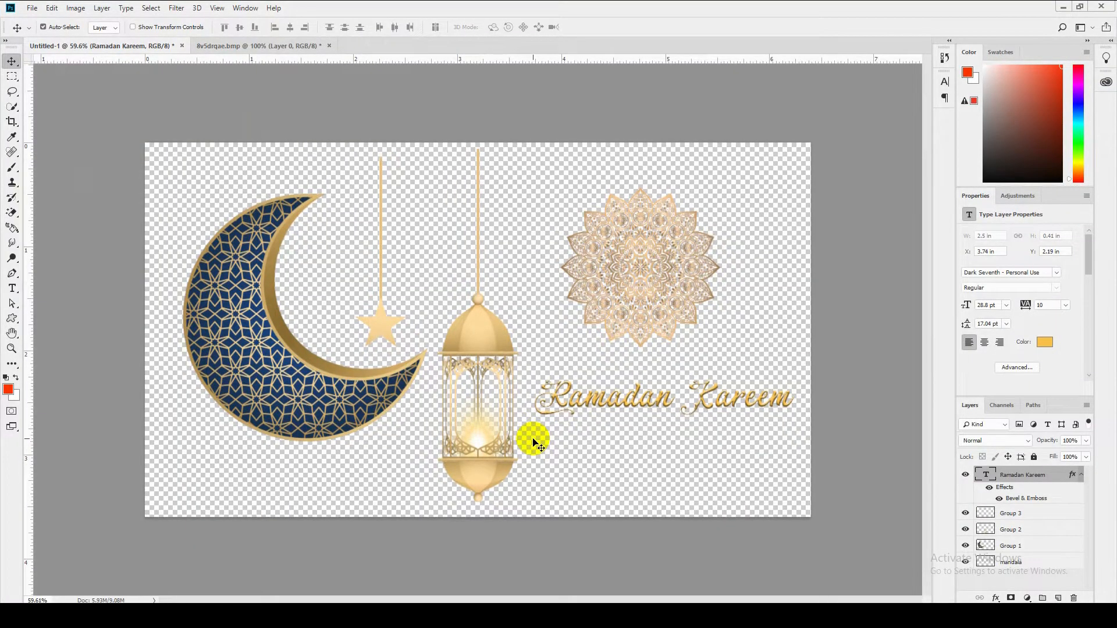
click(1062, 6)
- Examine the luxury mandala background folder, the realistic Ramadan Kareem illustration folder and the particle video files in ramadan kareem
click(54, 93)
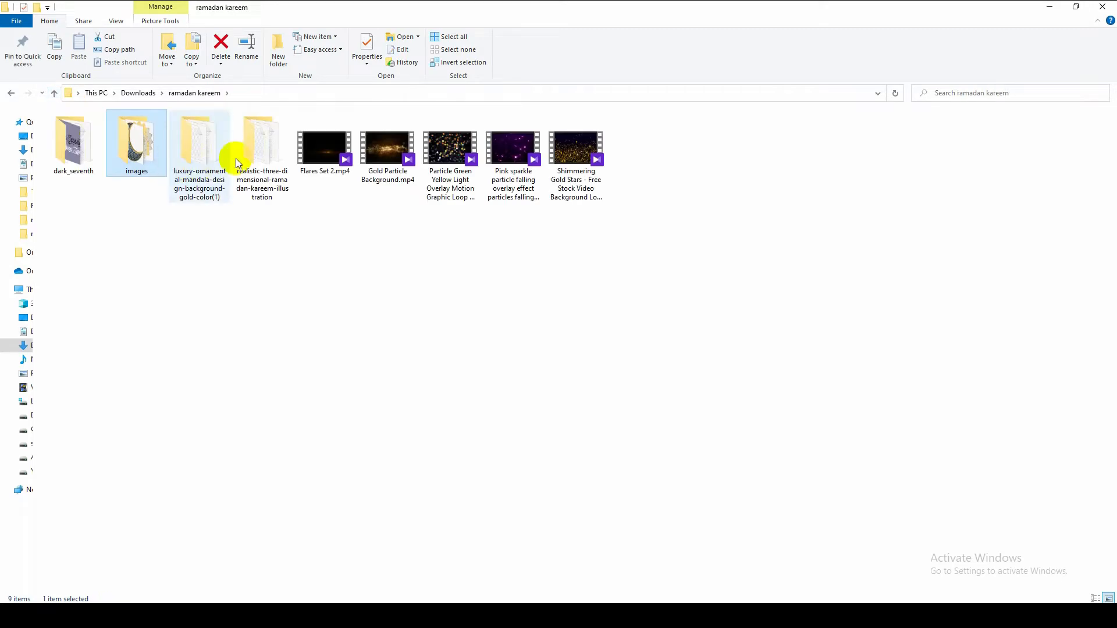
double_click(200, 156)
click(157, 153)
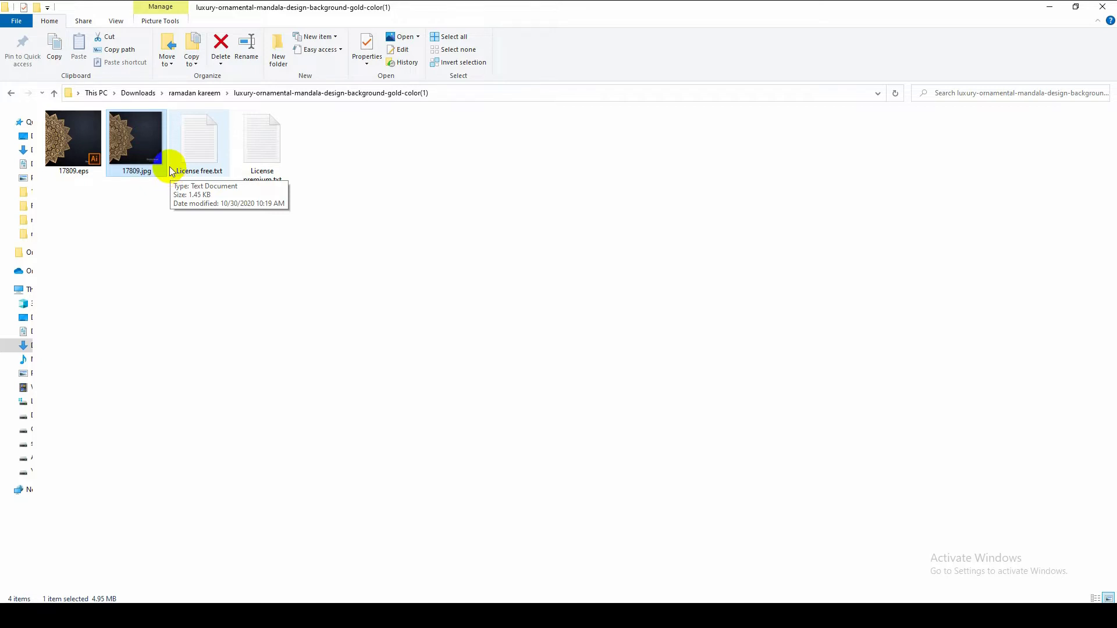
click(54, 96)
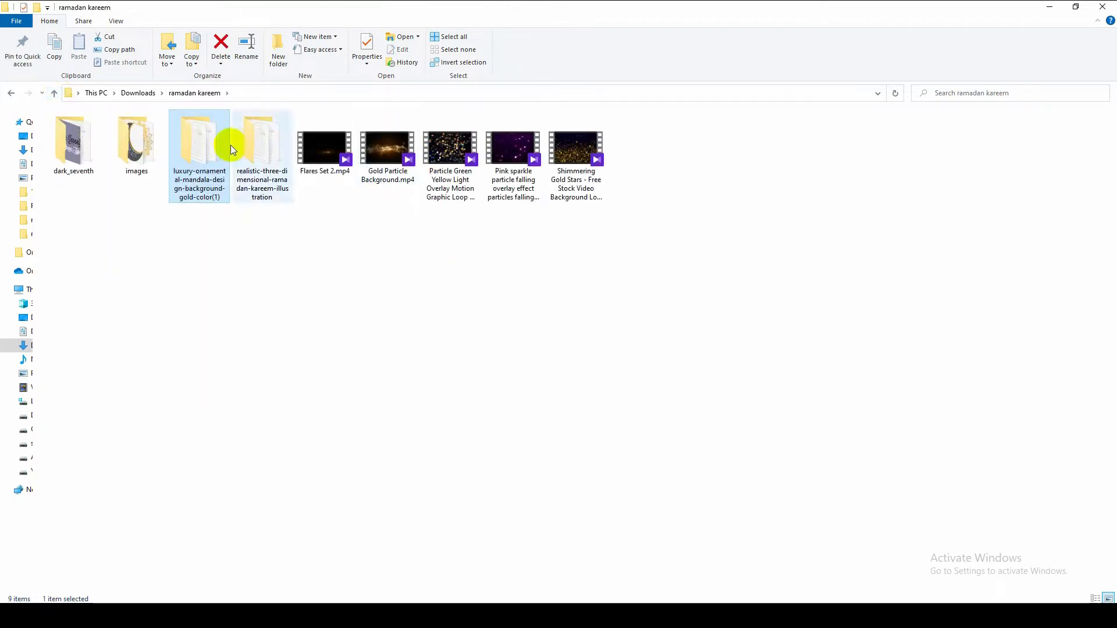
double_click(256, 143)
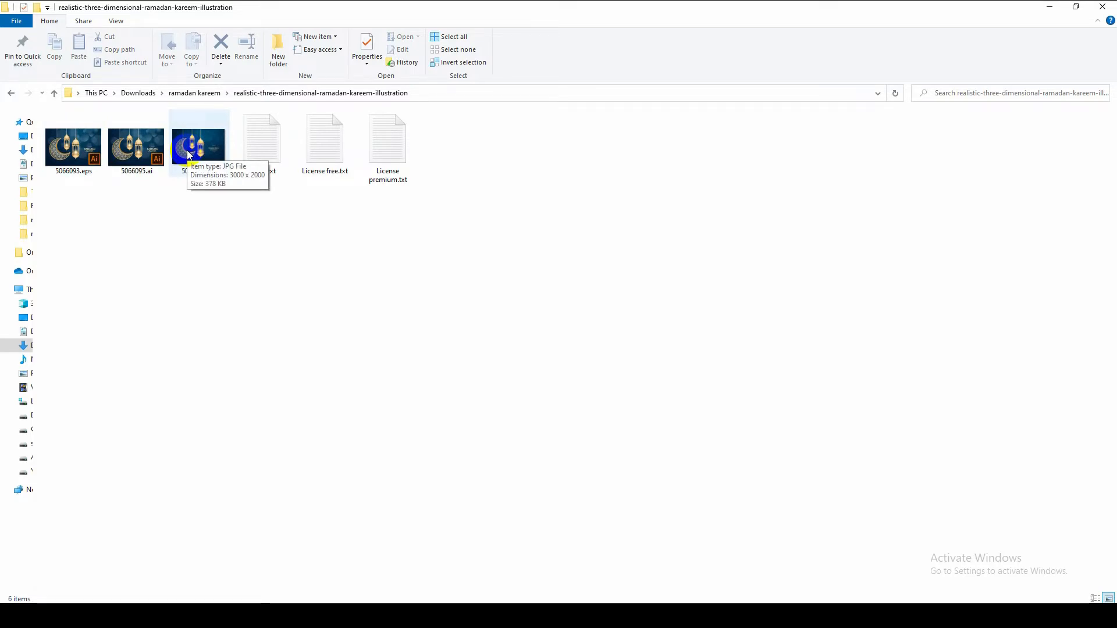
click(54, 93)
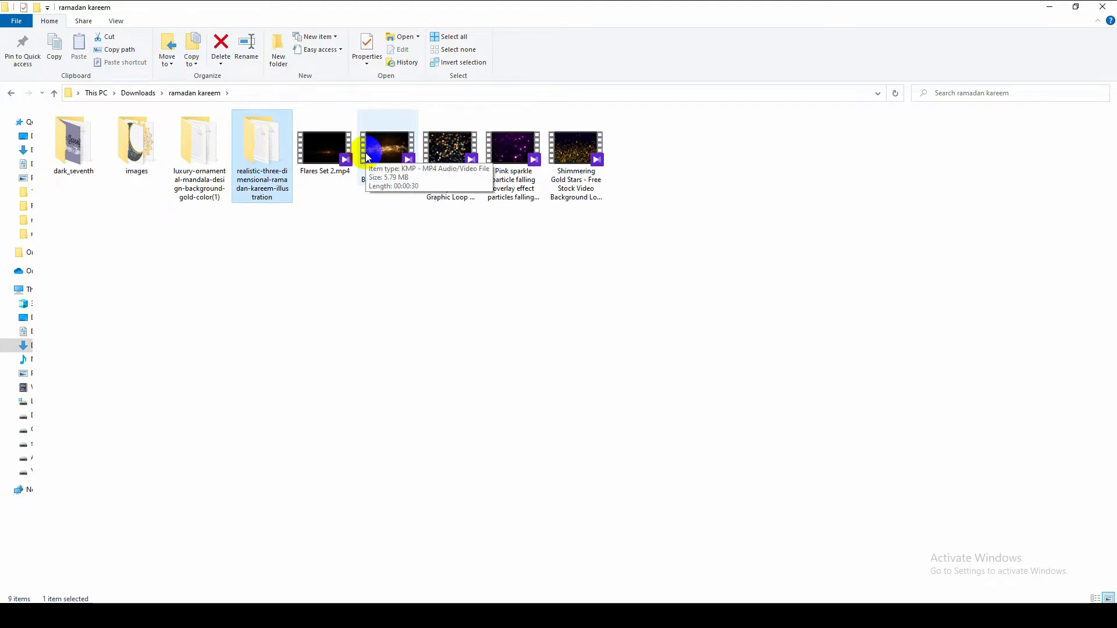
click(392, 180)
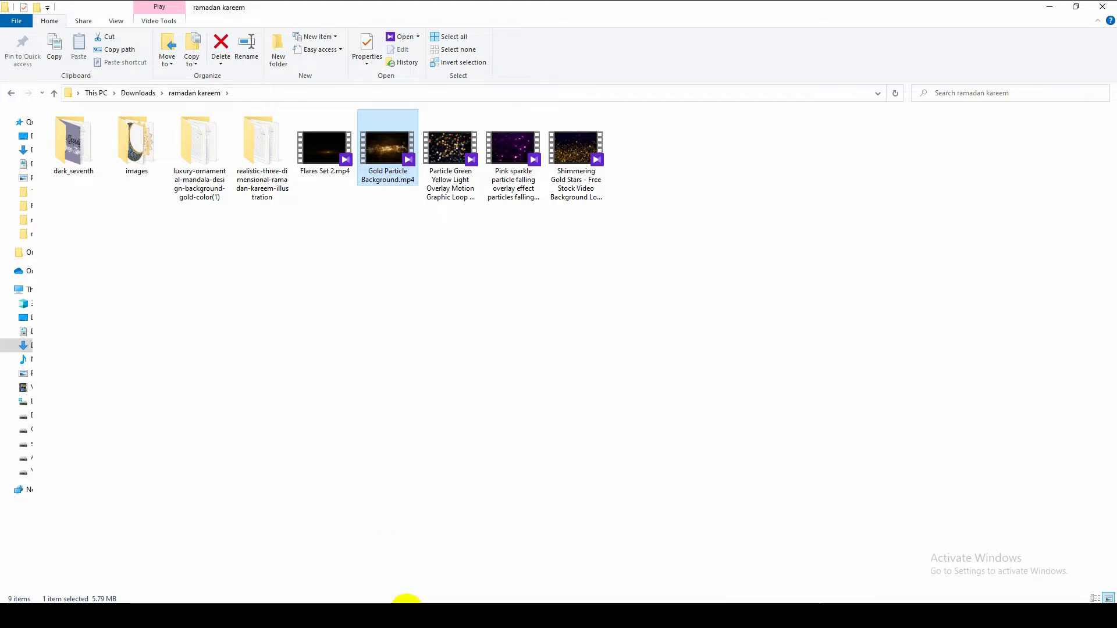
- Switch to Premiere Pro and place the Gold Particle Background.mp4 clip at the start of track V1
click(412, 615)
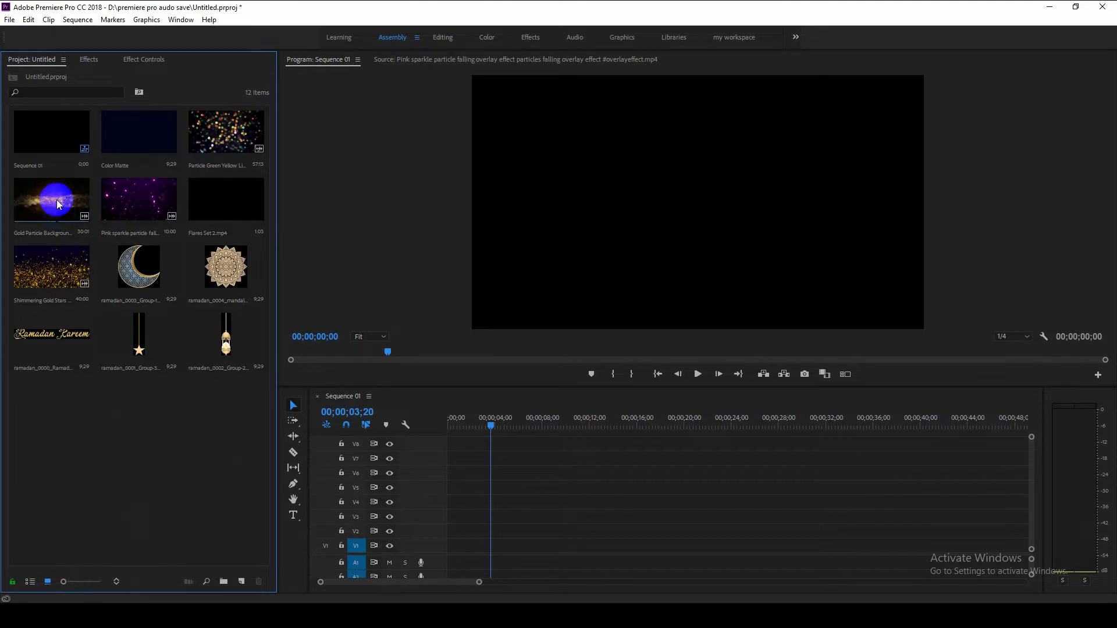
click(63, 218)
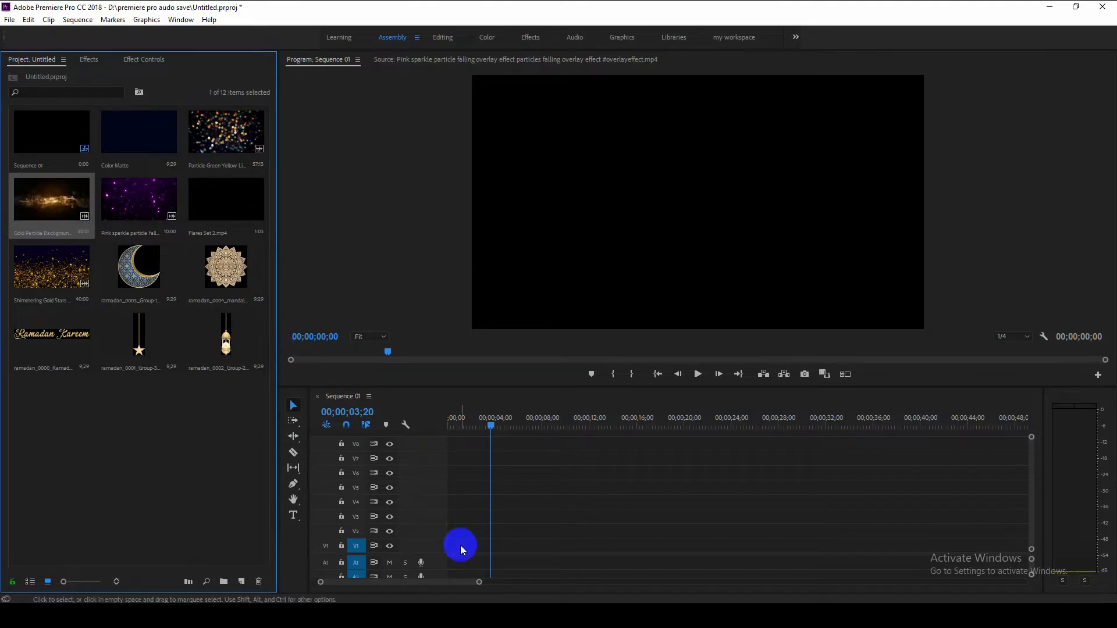
drag(52, 195, 435, 542)
click(651, 331)
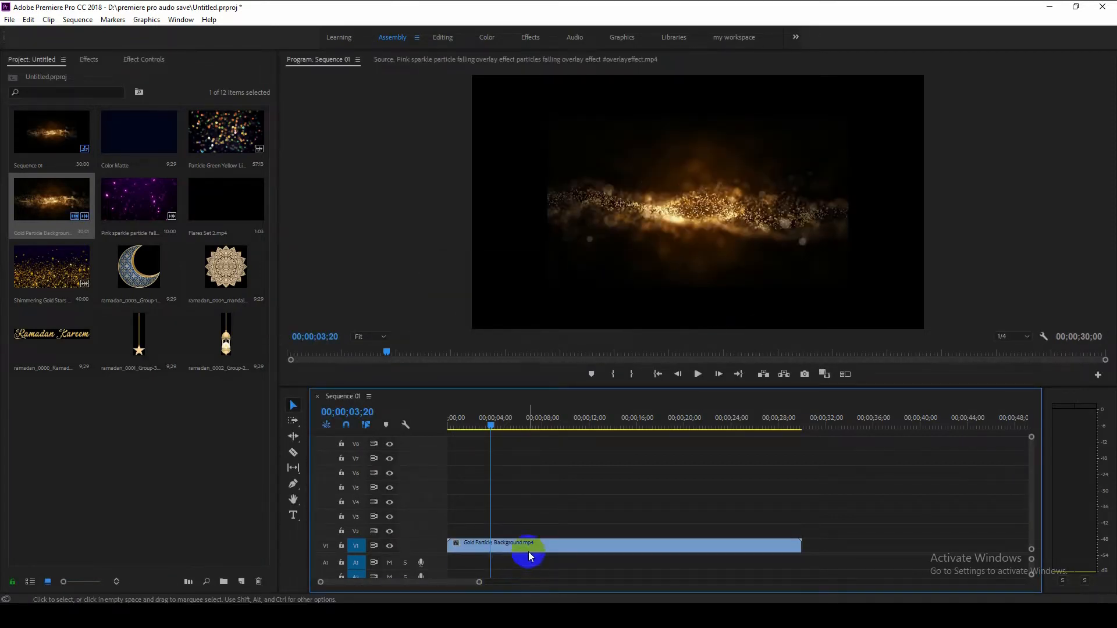
- Scale the gold particle clip to frame size and move it down to a position of about 957.5, 903
right_click(529, 547)
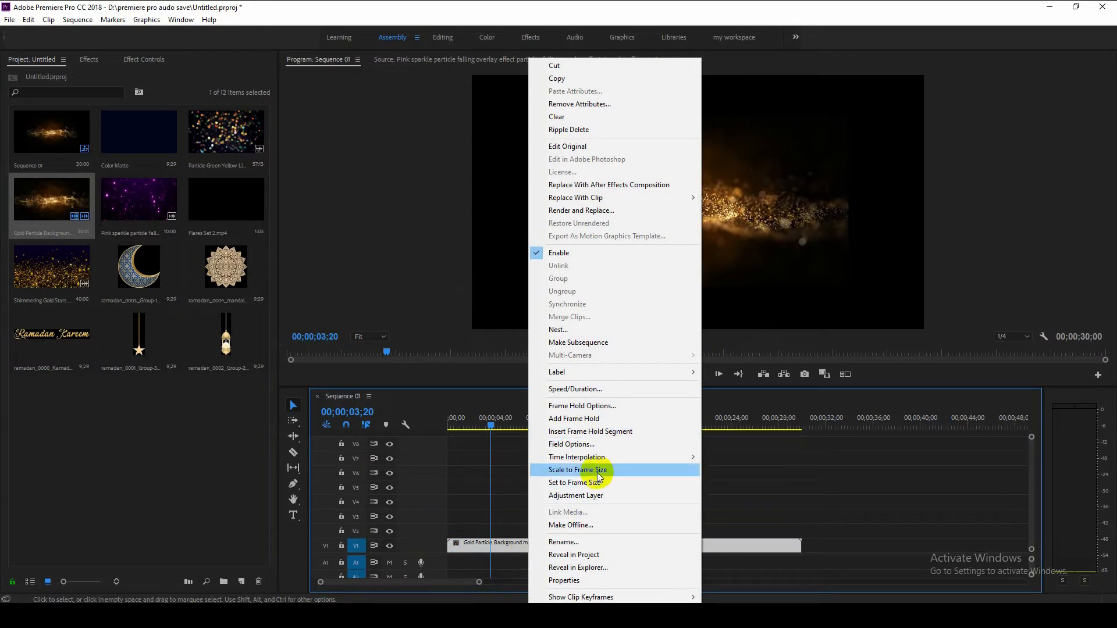
click(594, 470)
double_click(679, 239)
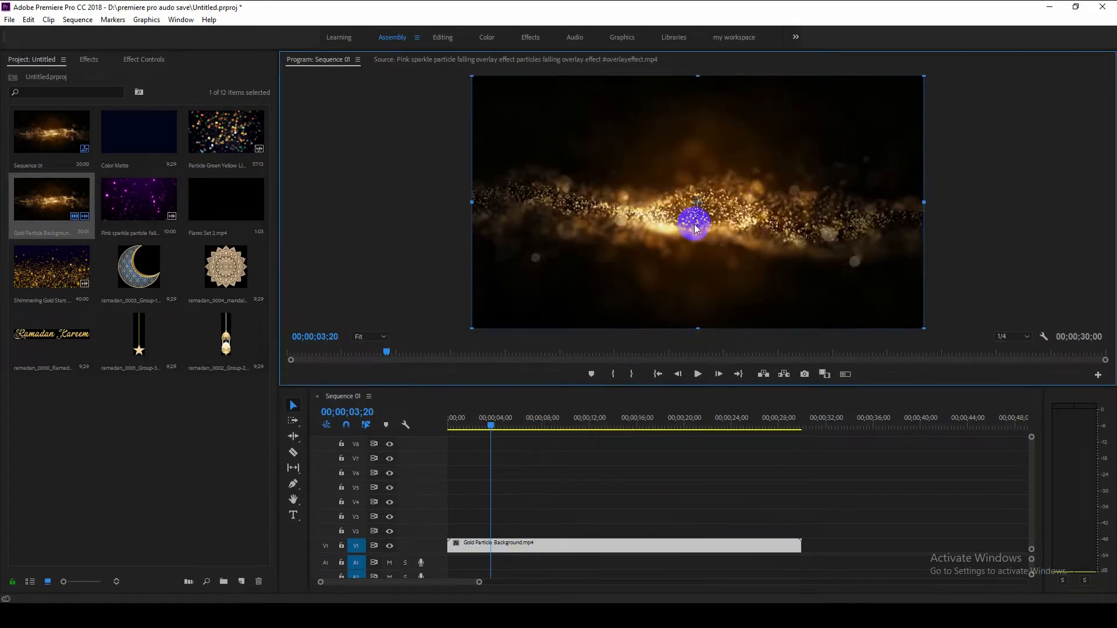
drag(747, 224, 748, 277)
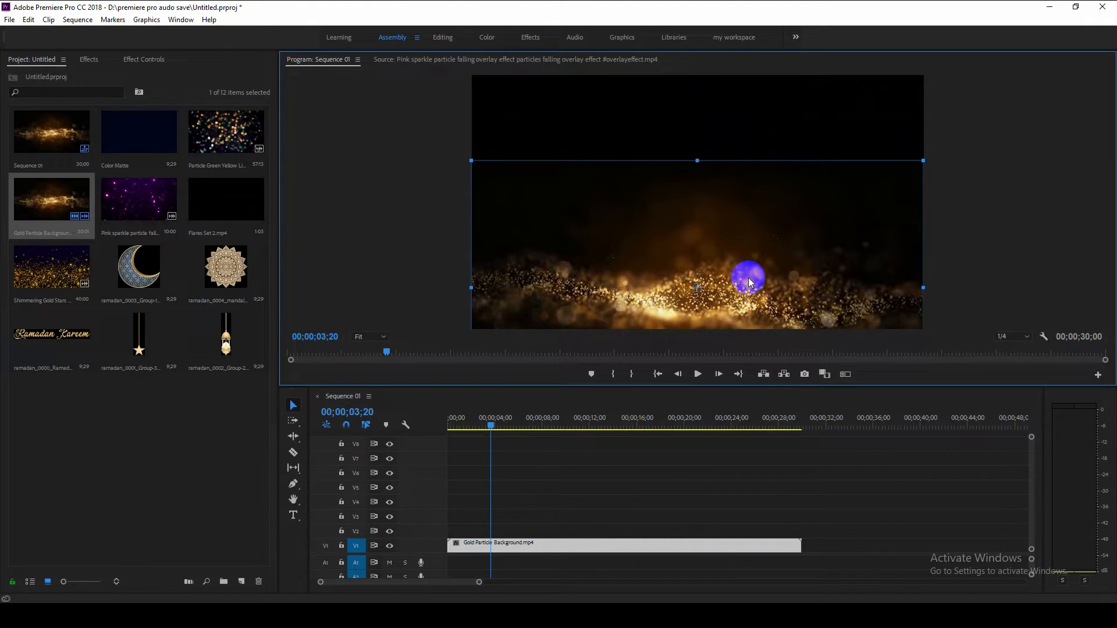
drag(748, 278, 748, 278)
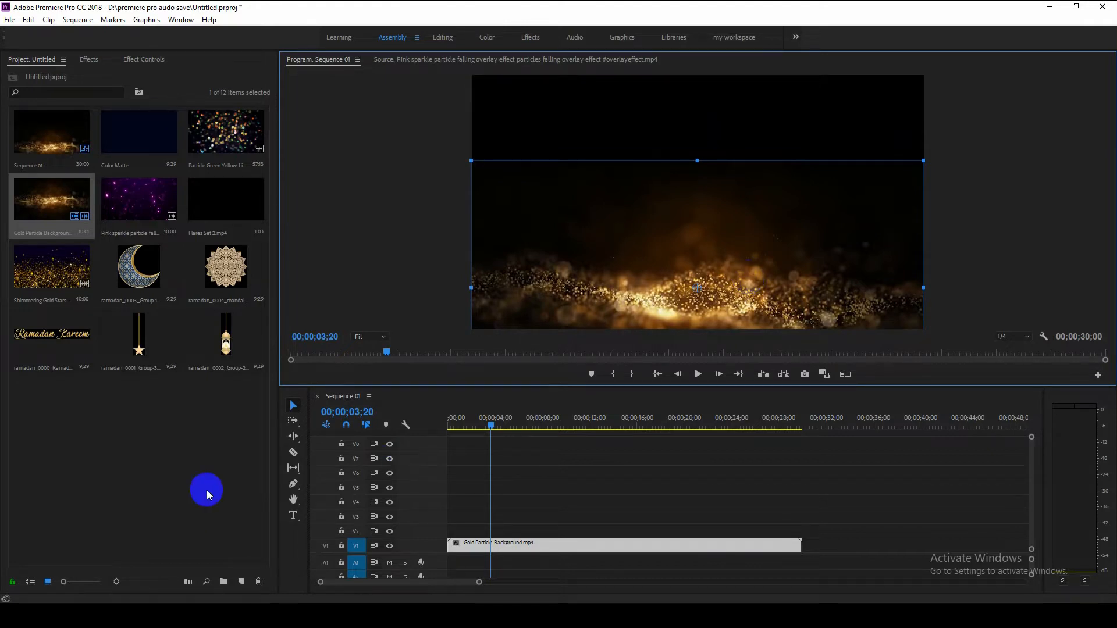
- Place the Pink sparkle particle clip without its audio at the start of track V2 and scale it to frame size
click(137, 198)
drag(141, 242, 458, 529)
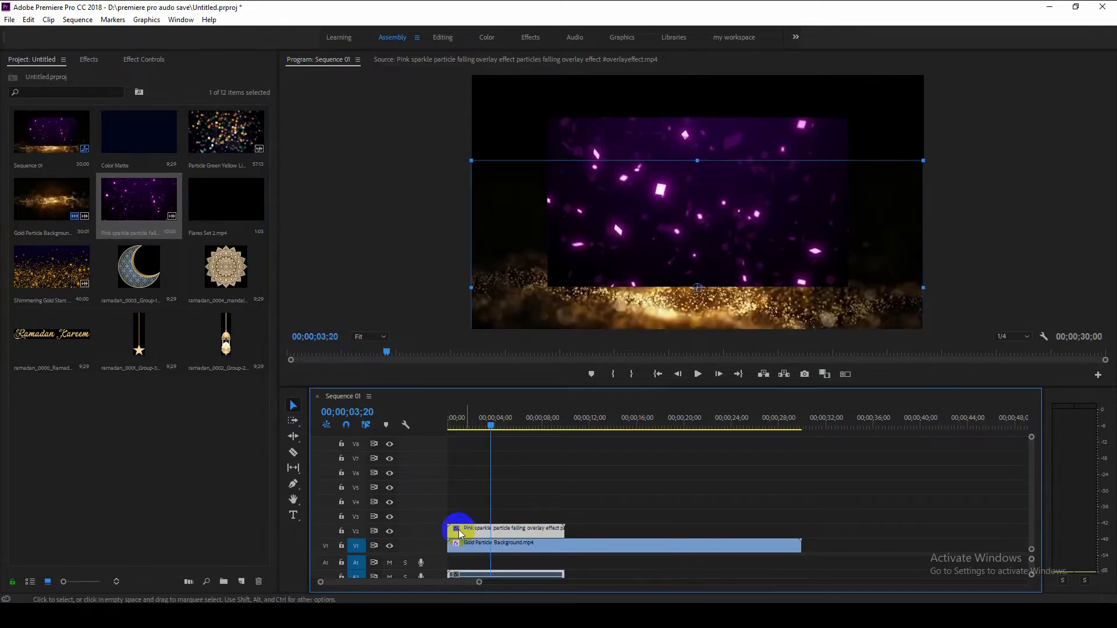
click(492, 535)
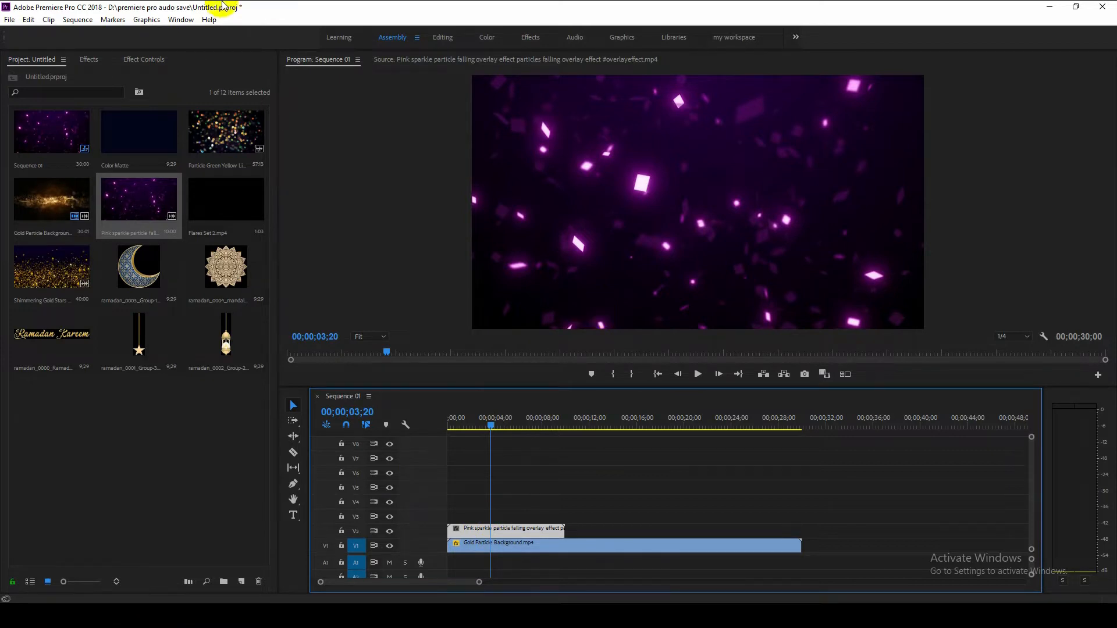
- Set the blend mode of the pink sparkle clip to Screen
click(138, 59)
click(116, 242)
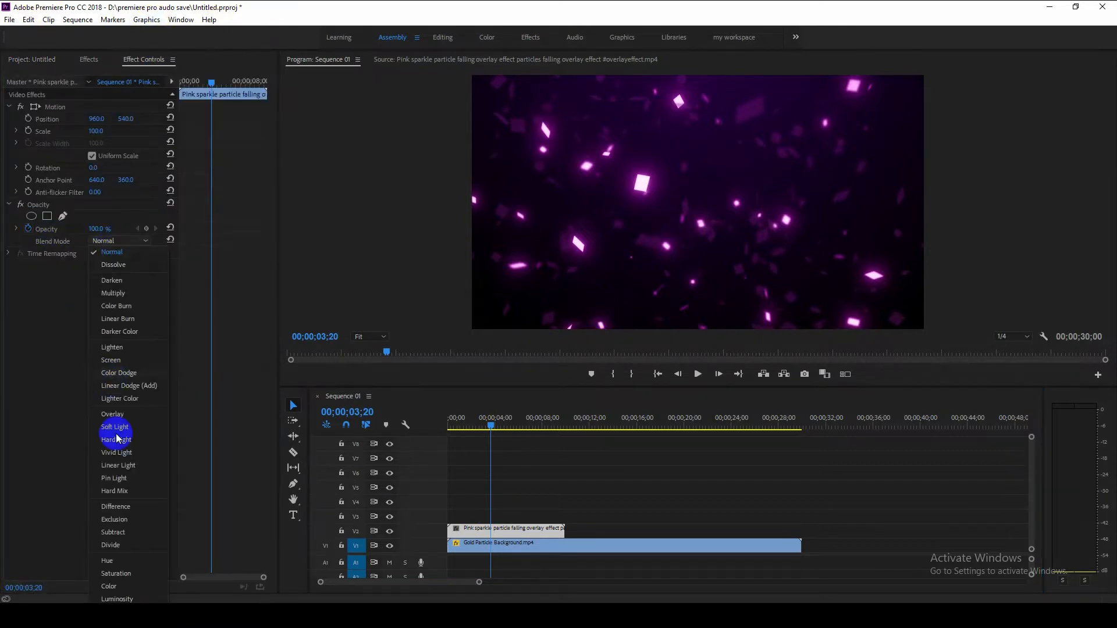
click(112, 360)
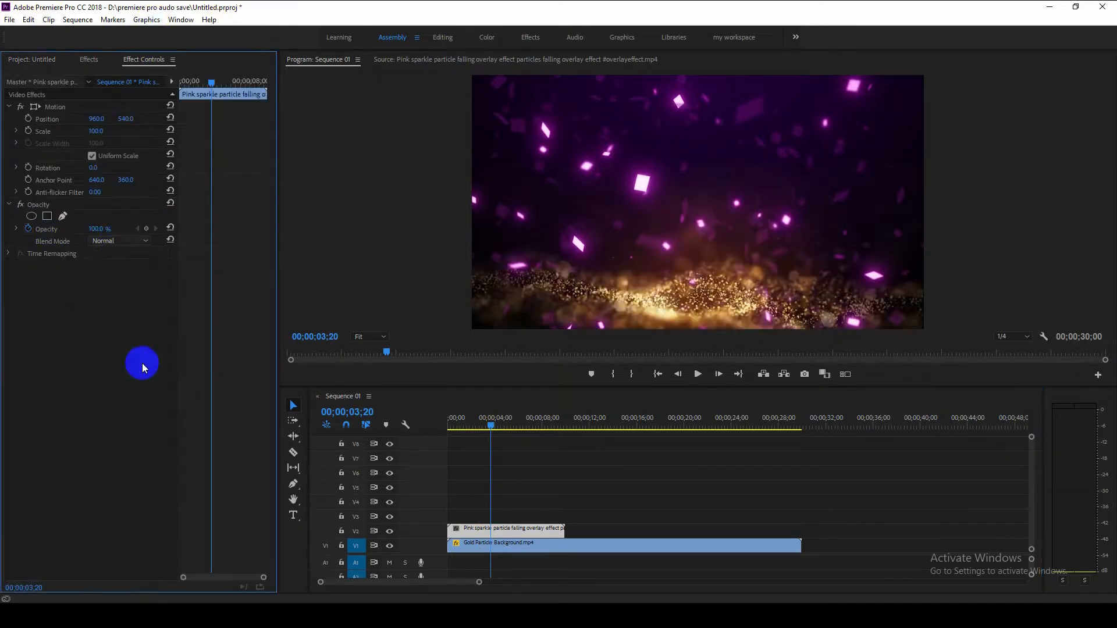
- Draw a four-point opacity mask with the Pen on the gold particle clip, spanning its upper edge beyond both sides of the frame
click(549, 546)
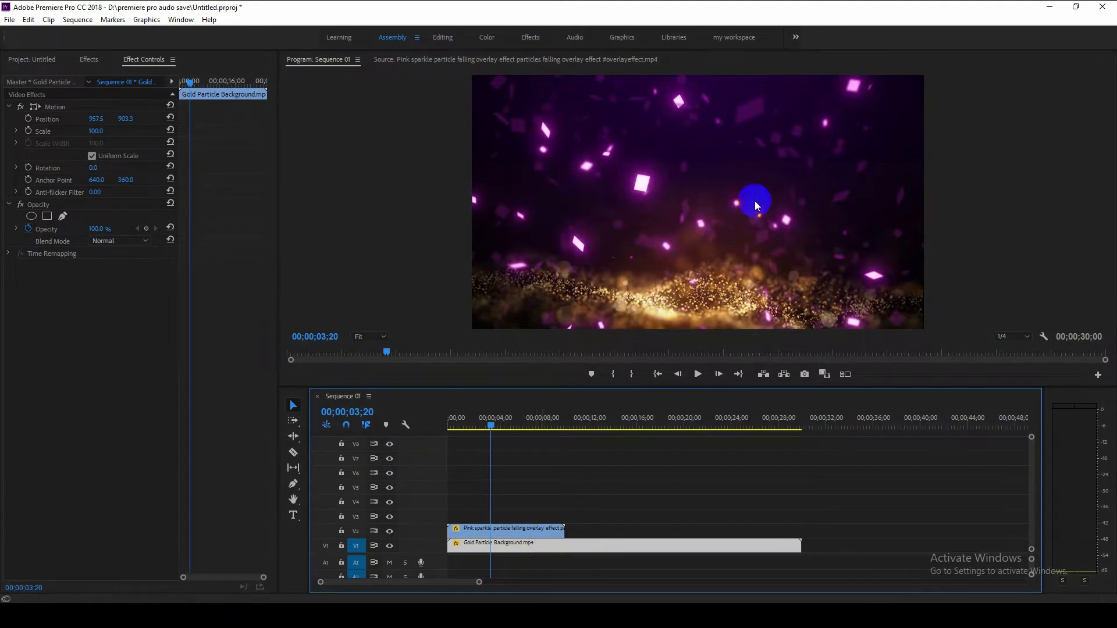
click(382, 338)
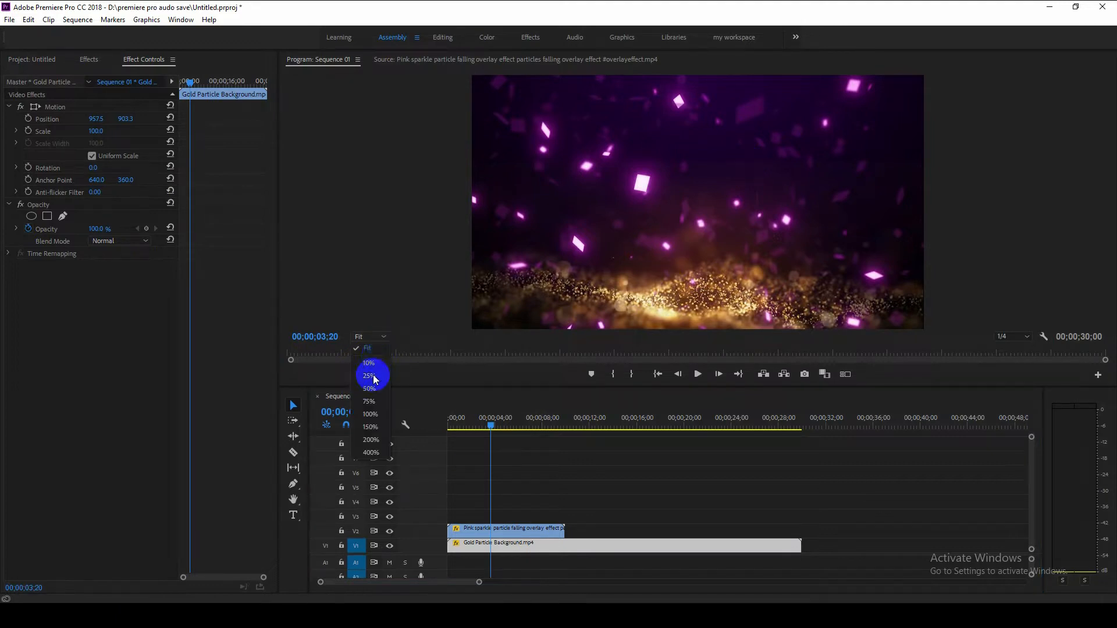
click(370, 384)
click(63, 217)
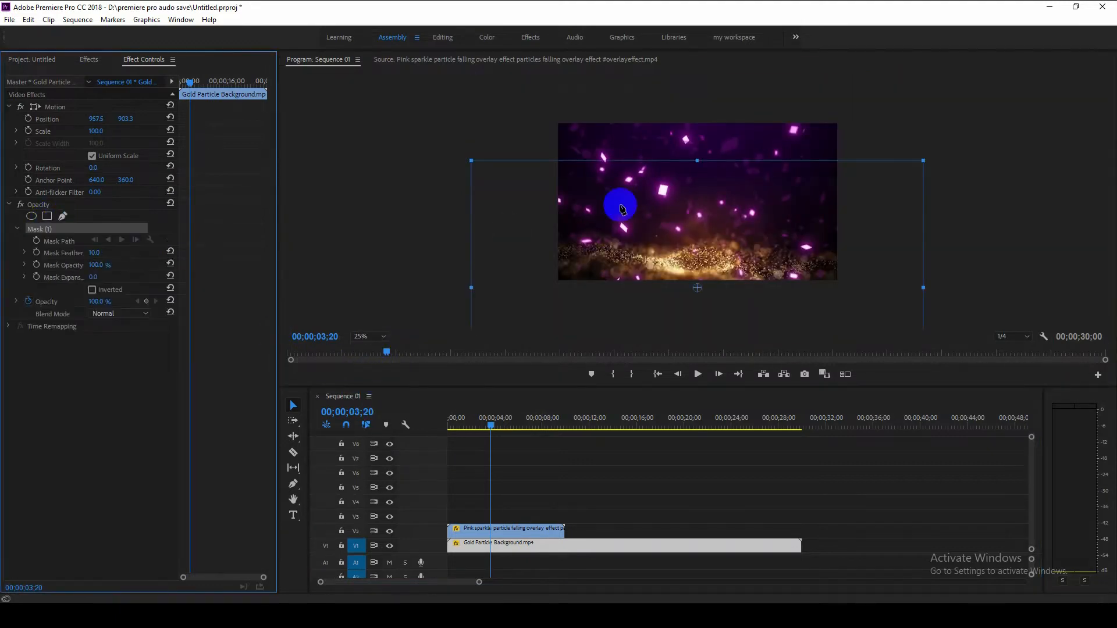
click(886, 204)
click(884, 148)
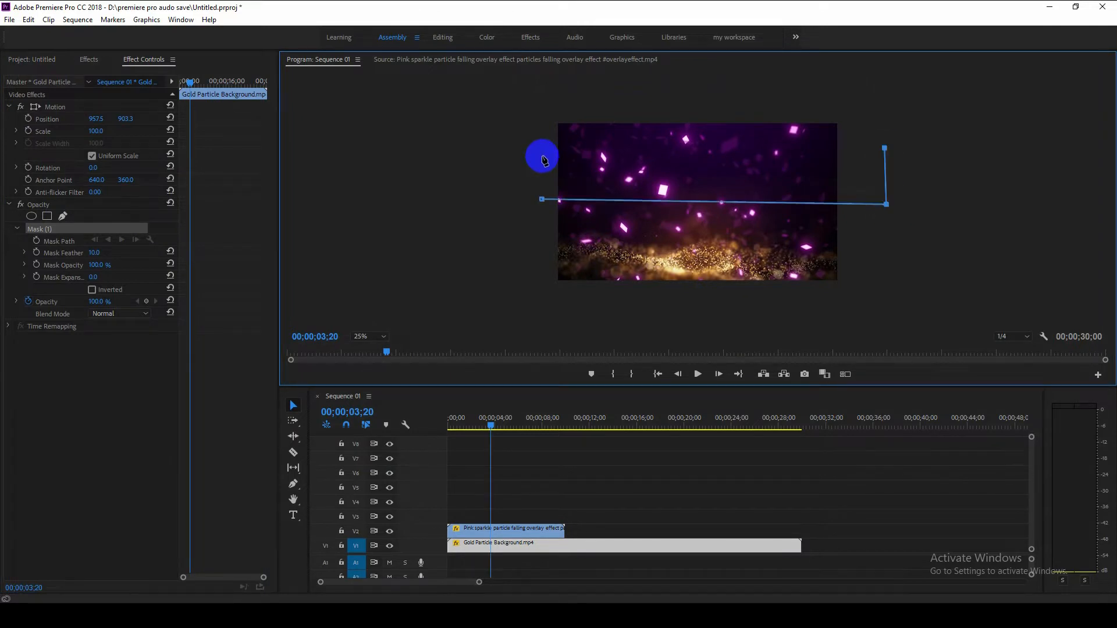
click(545, 153)
click(541, 201)
click(369, 336)
click(371, 349)
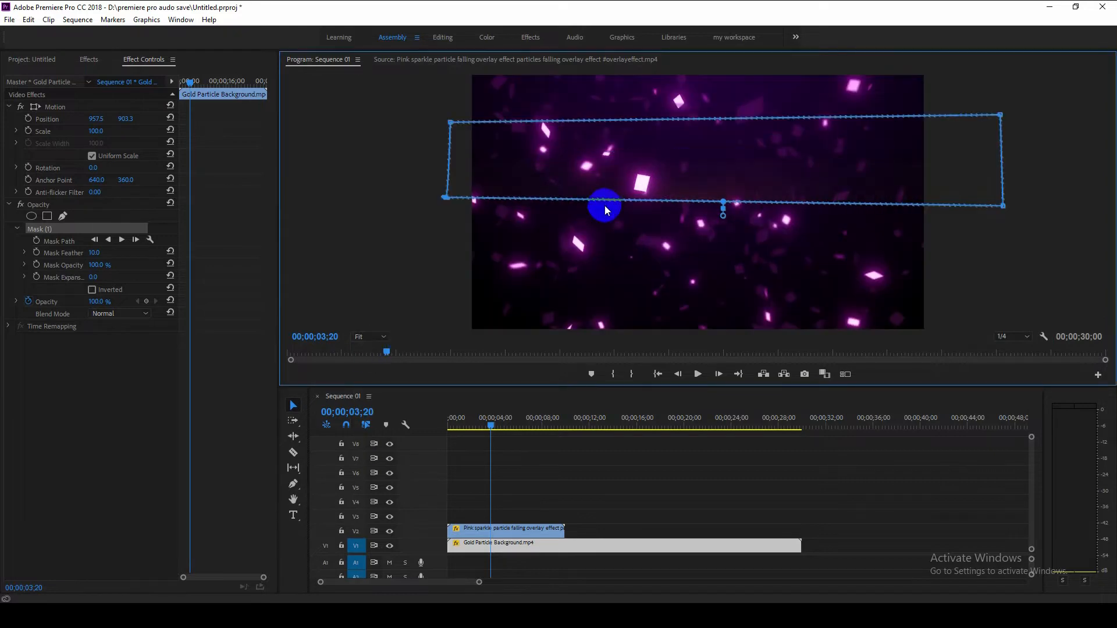
- Invert the gold particle clip's mask and set its feather to 149
click(93, 290)
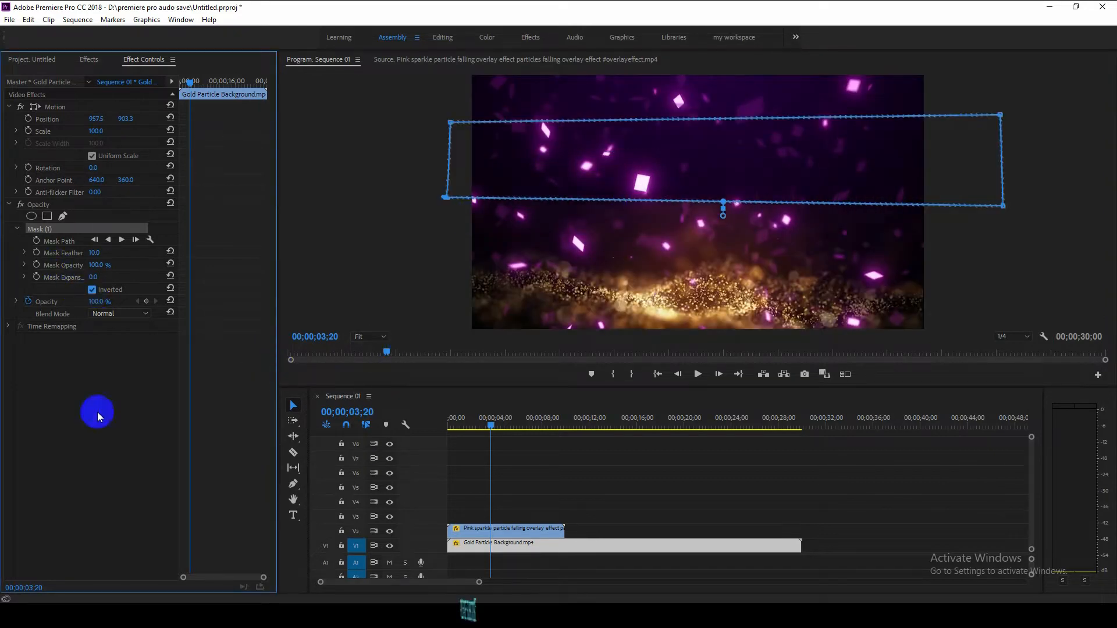
click(209, 371)
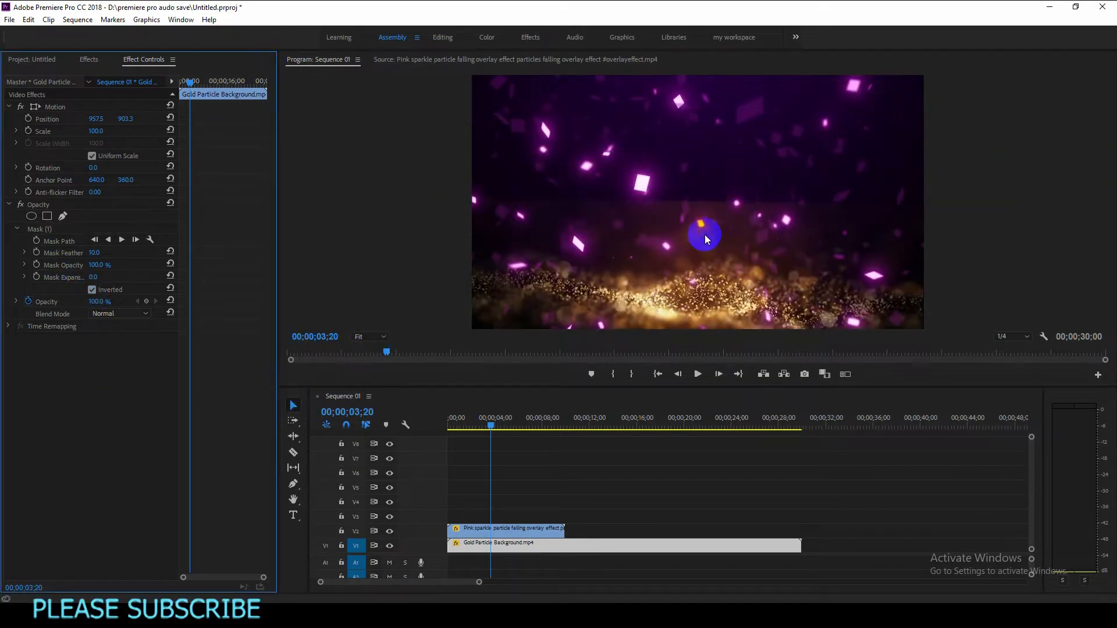
drag(93, 252, 180, 254)
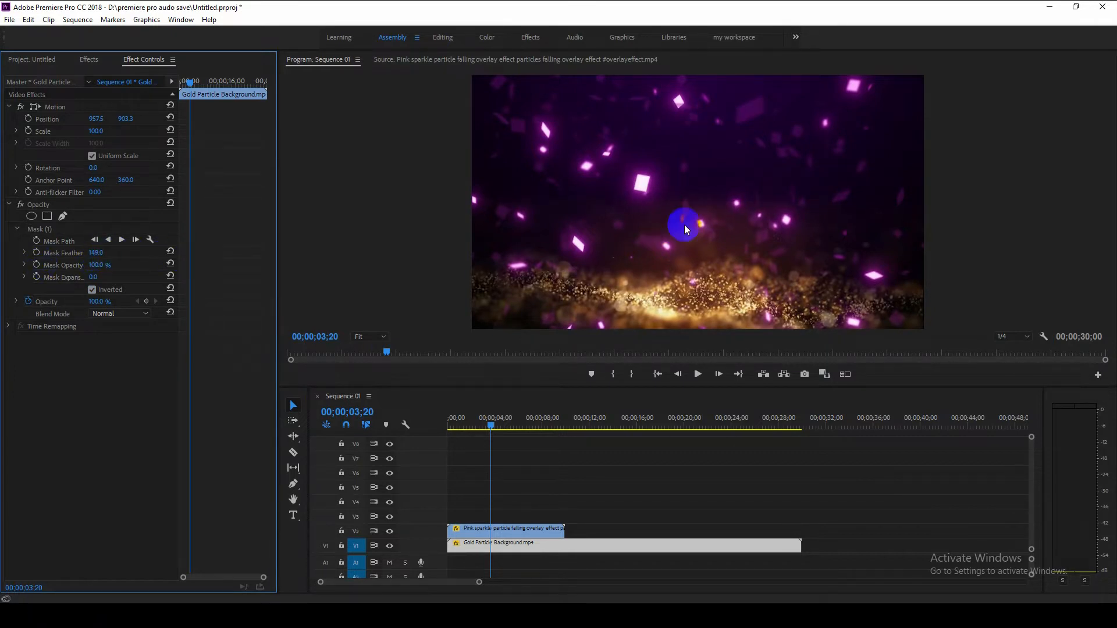
- Play the sequence from the beginning to preview the blended gold and pink particles
drag(489, 424, 445, 424)
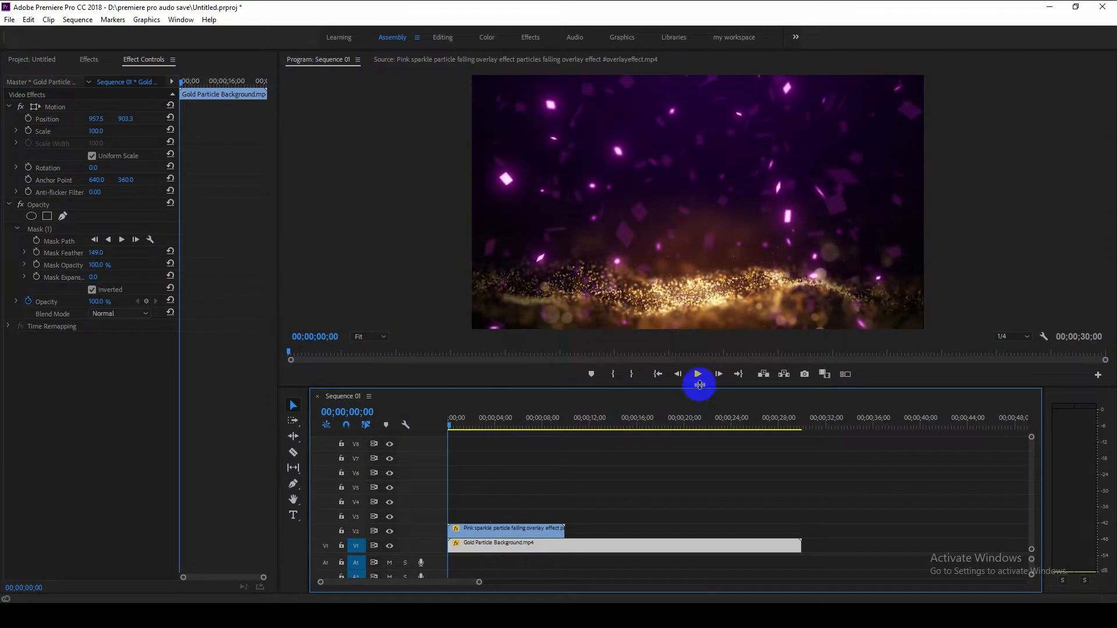
click(697, 374)
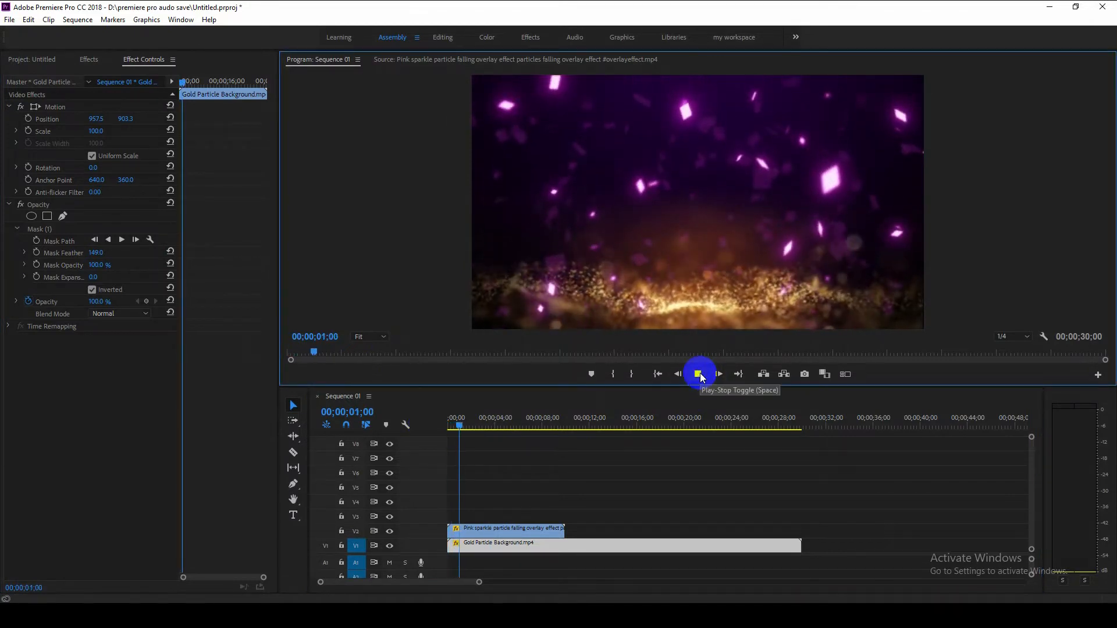
- Repeat the pink sparkle clip end to end on V2 as three clips matching the gold particle clip's length, and preview the result
click(698, 375)
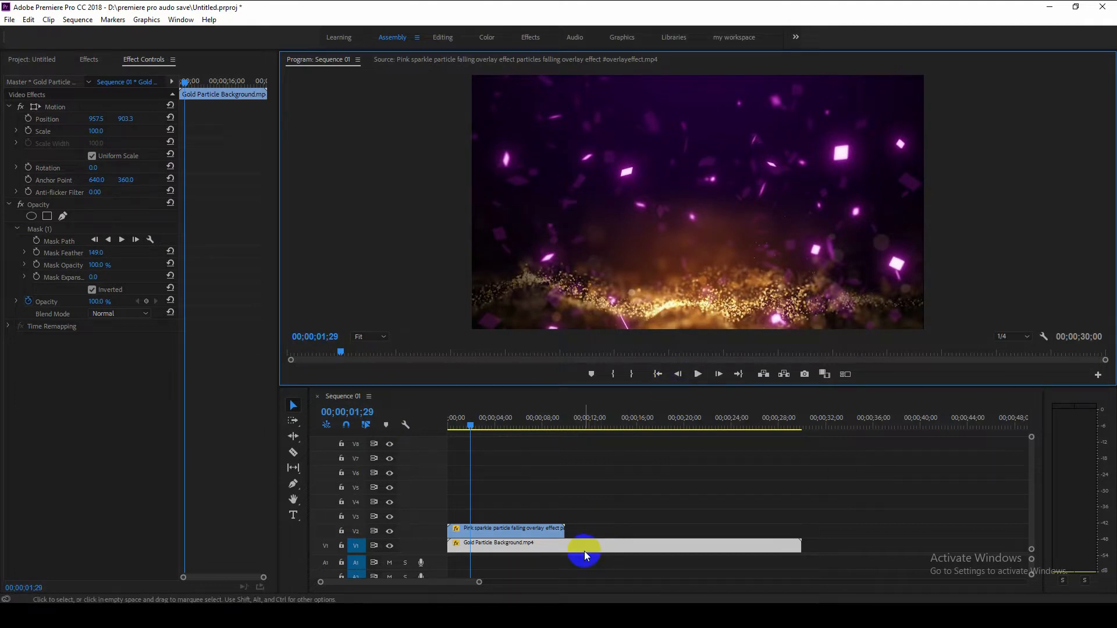
click(496, 524)
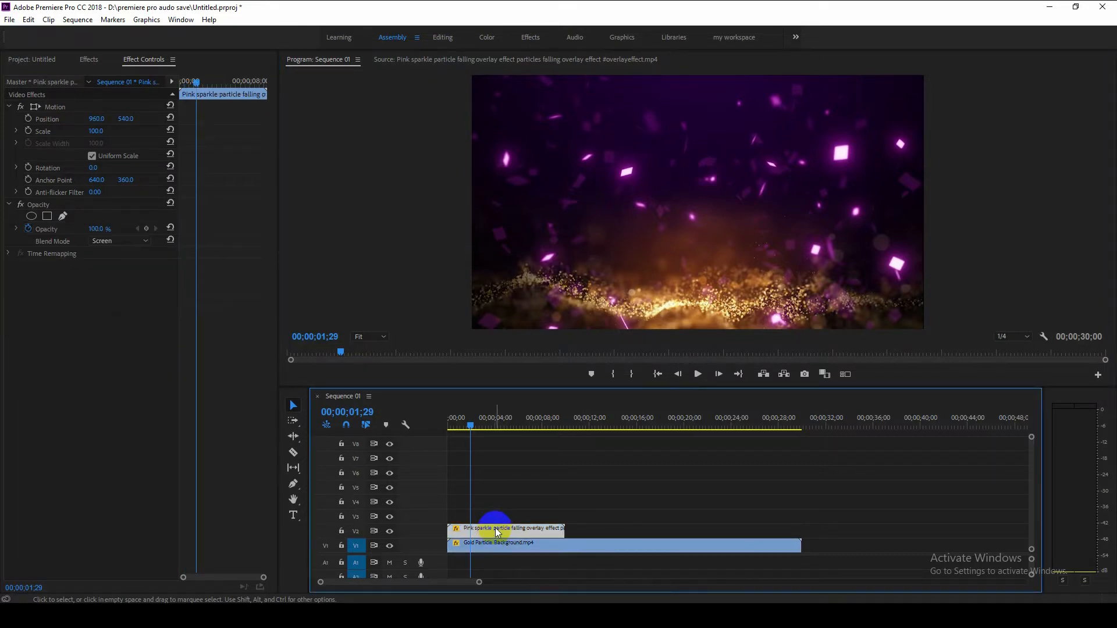
drag(497, 531, 611, 530)
click(698, 374)
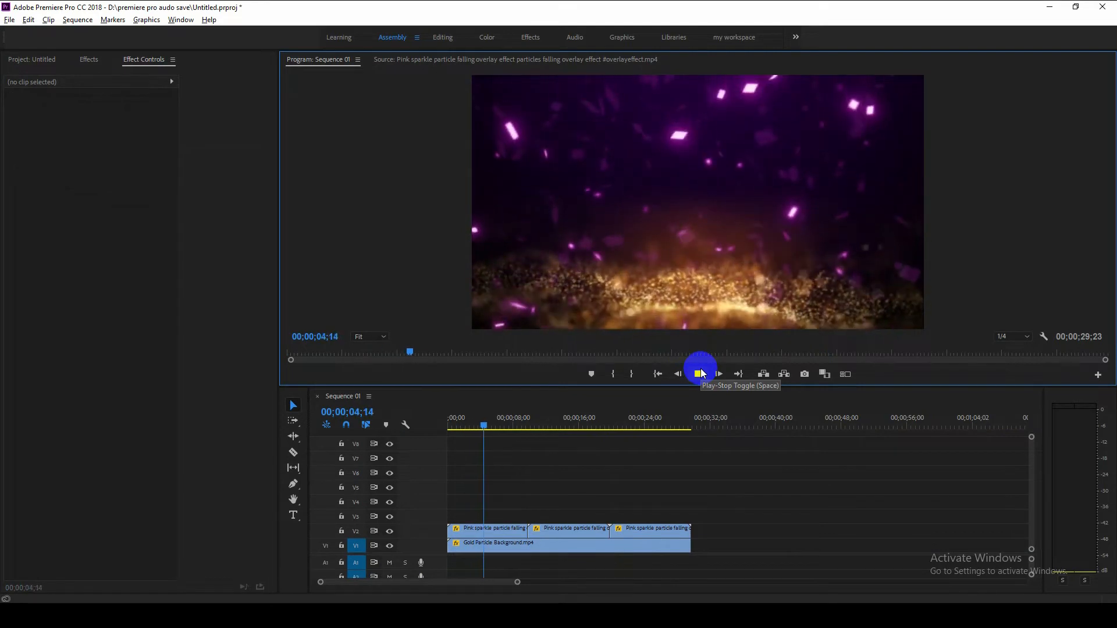
click(700, 374)
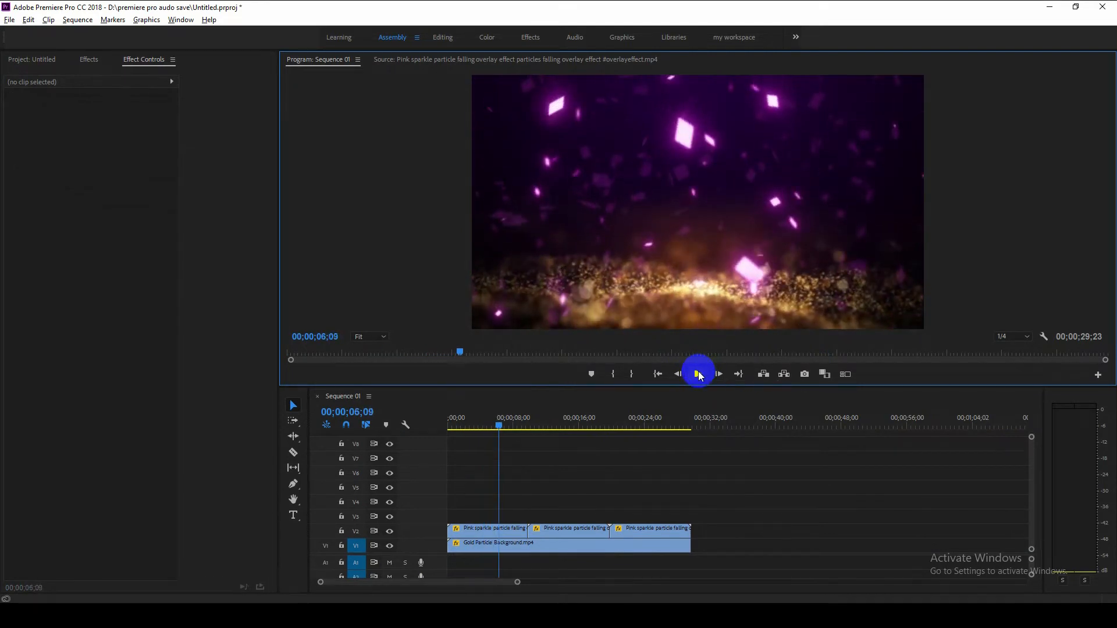
- Add the mandala image on V3 for the sequence's full length and place it partly outside the frame's upper-right corner
click(31, 60)
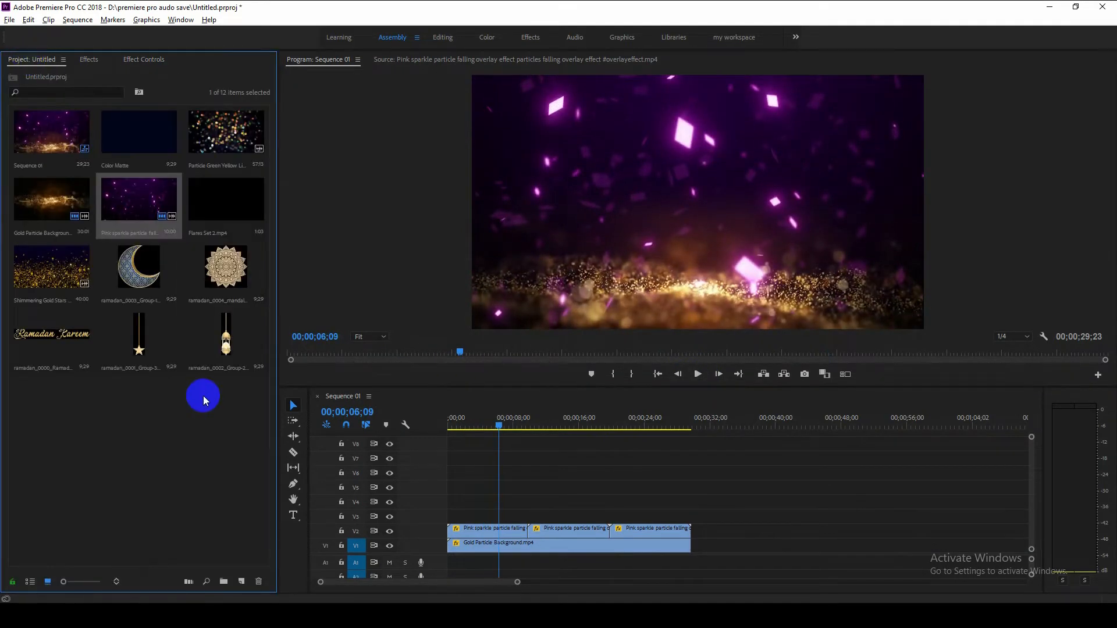
click(198, 421)
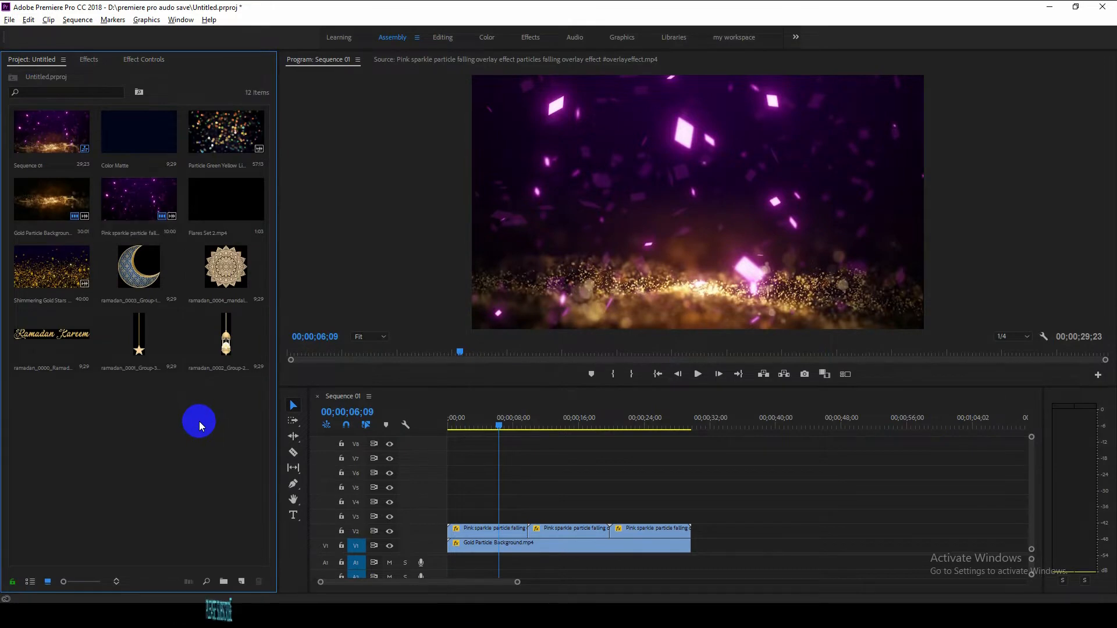
click(231, 273)
drag(226, 269, 690, 516)
click(658, 515)
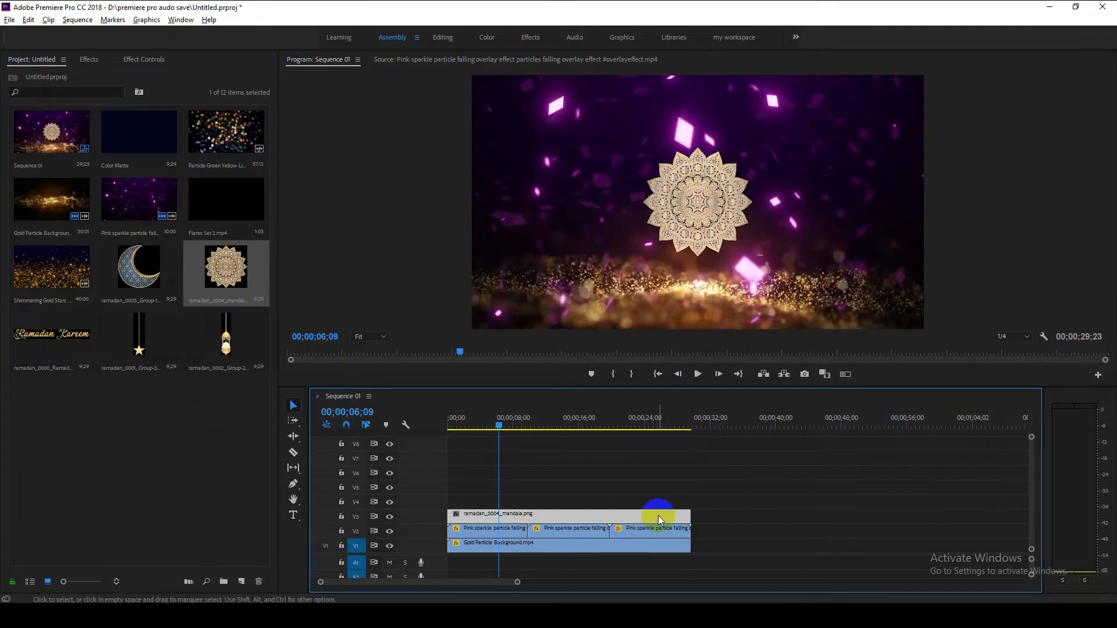
click(686, 232)
drag(772, 198, 898, 113)
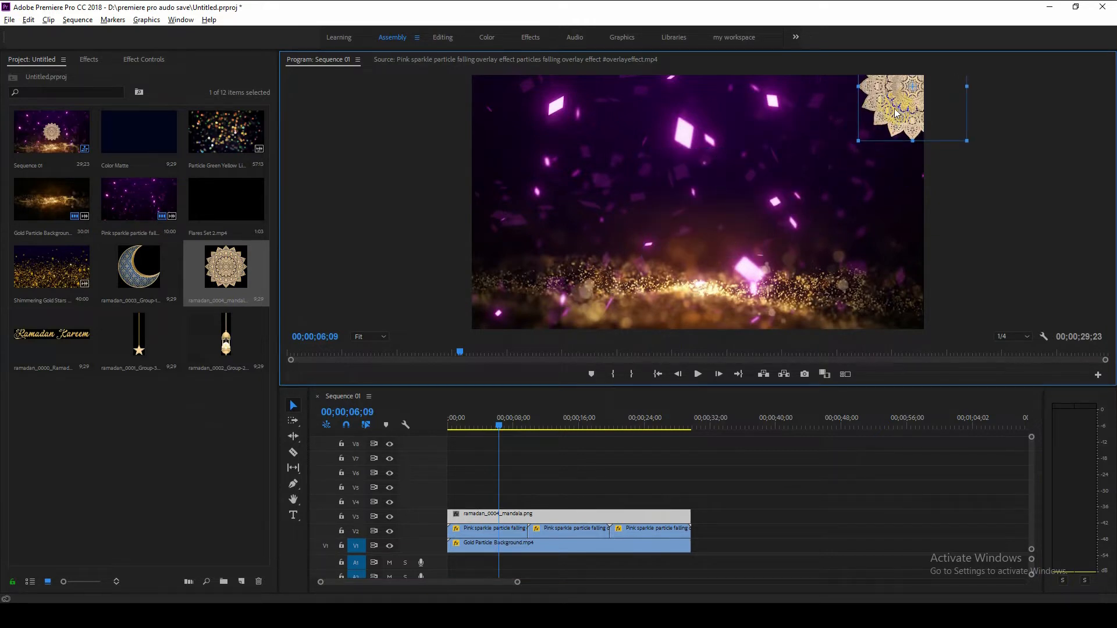
- Add the Ramadan Kareem title image on V4 for the full length and place it in the right half of the frame
click(79, 343)
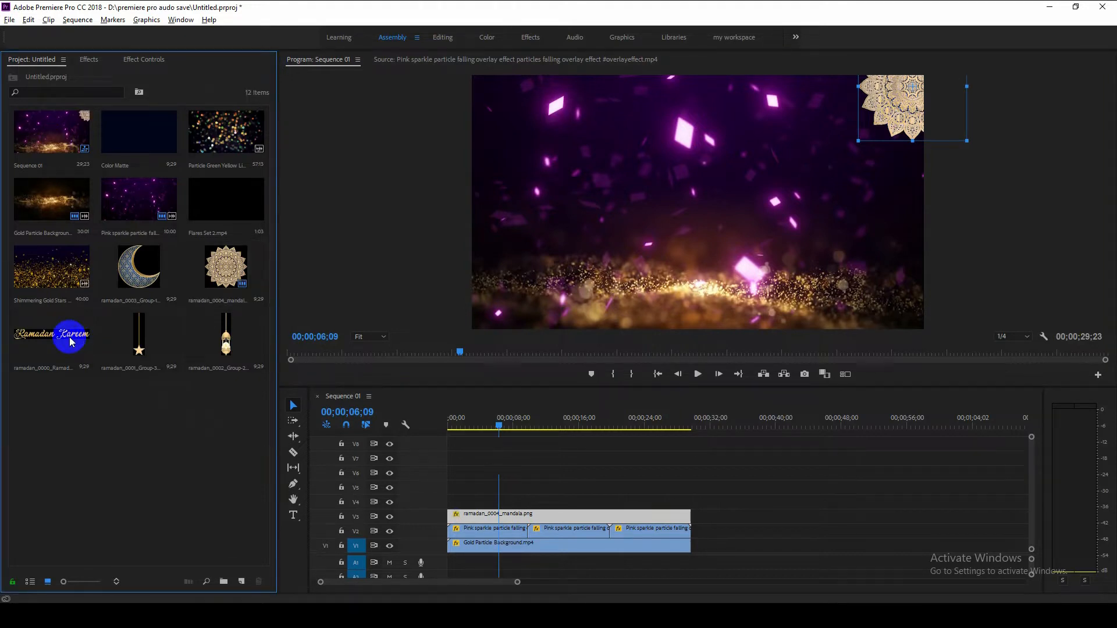
click(64, 335)
drag(26, 341, 659, 500)
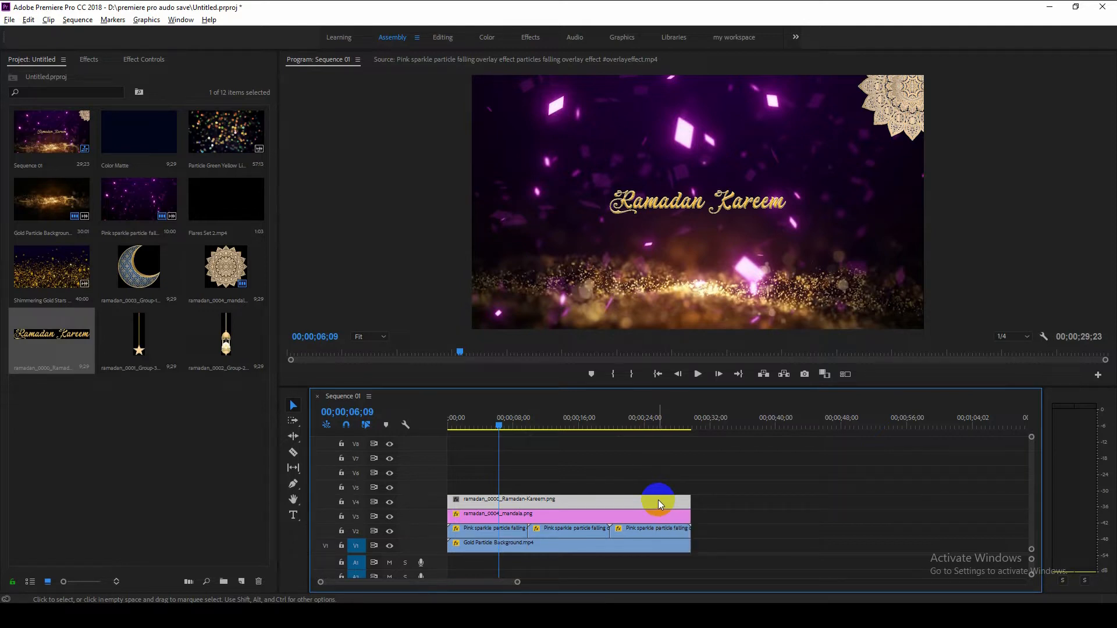
click(658, 209)
drag(658, 208, 744, 237)
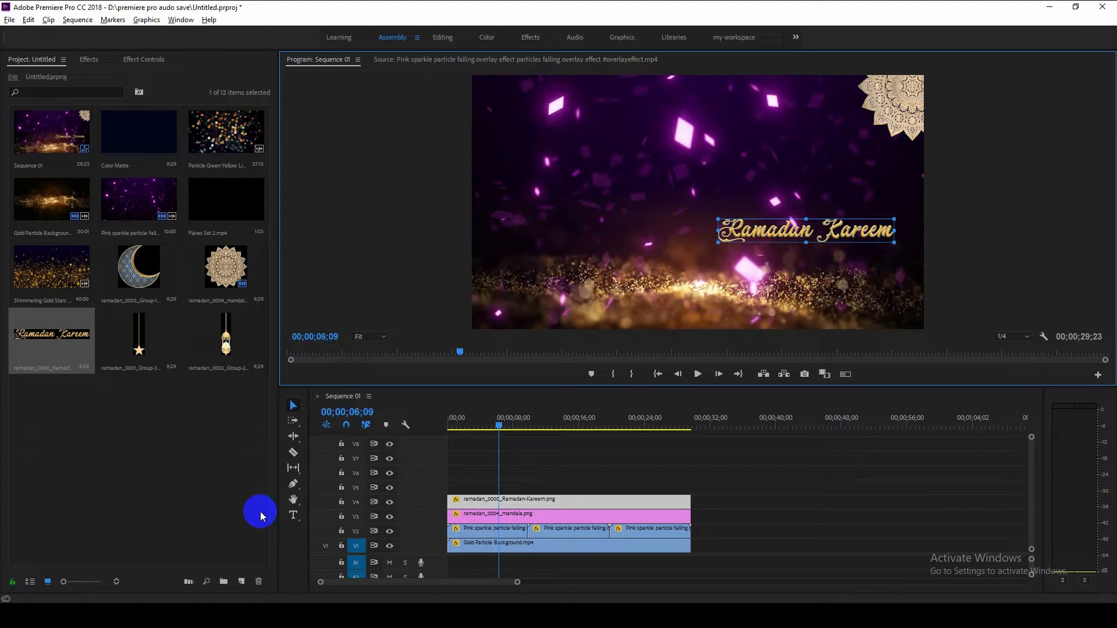
- Add the crescent image on V5 for the full length, scale it down and place it at the frame's left side
click(128, 278)
drag(132, 289, 694, 494)
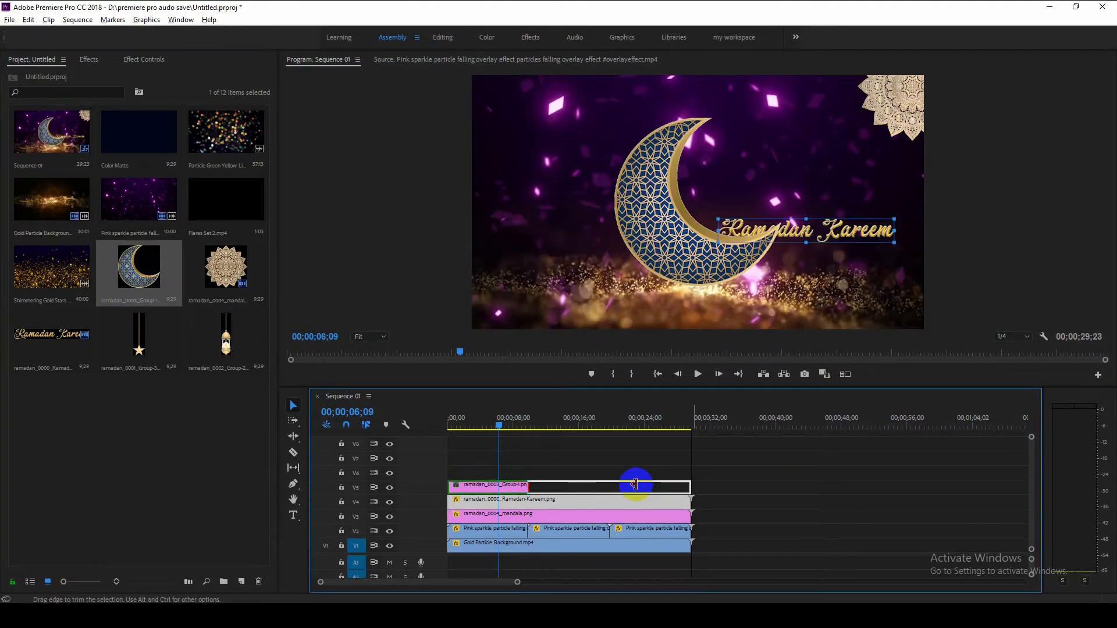
click(639, 243)
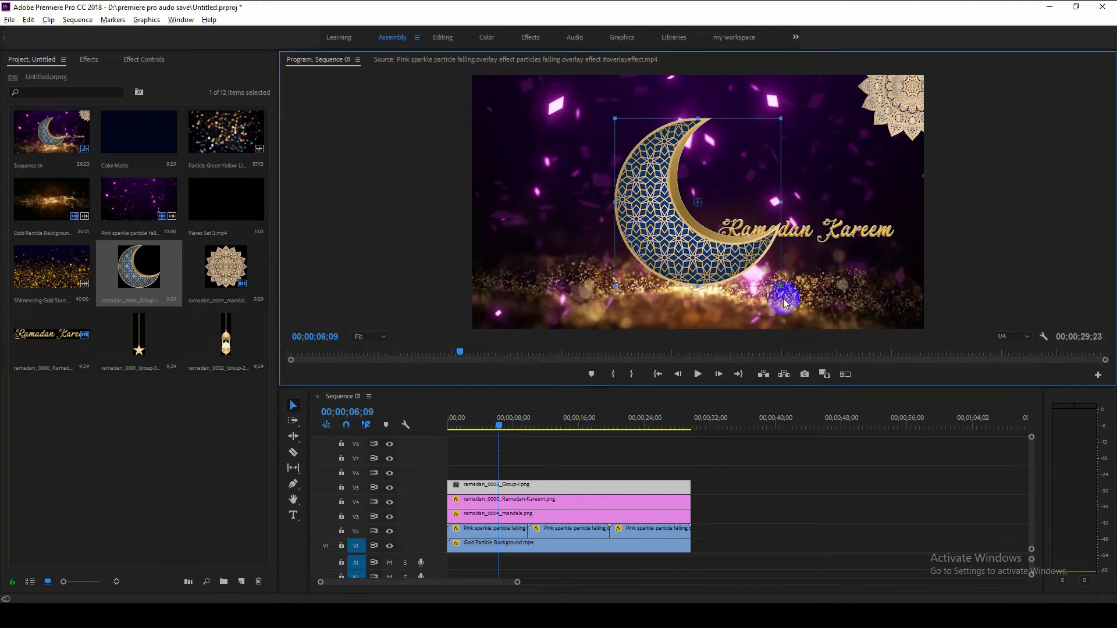
drag(781, 285, 738, 243)
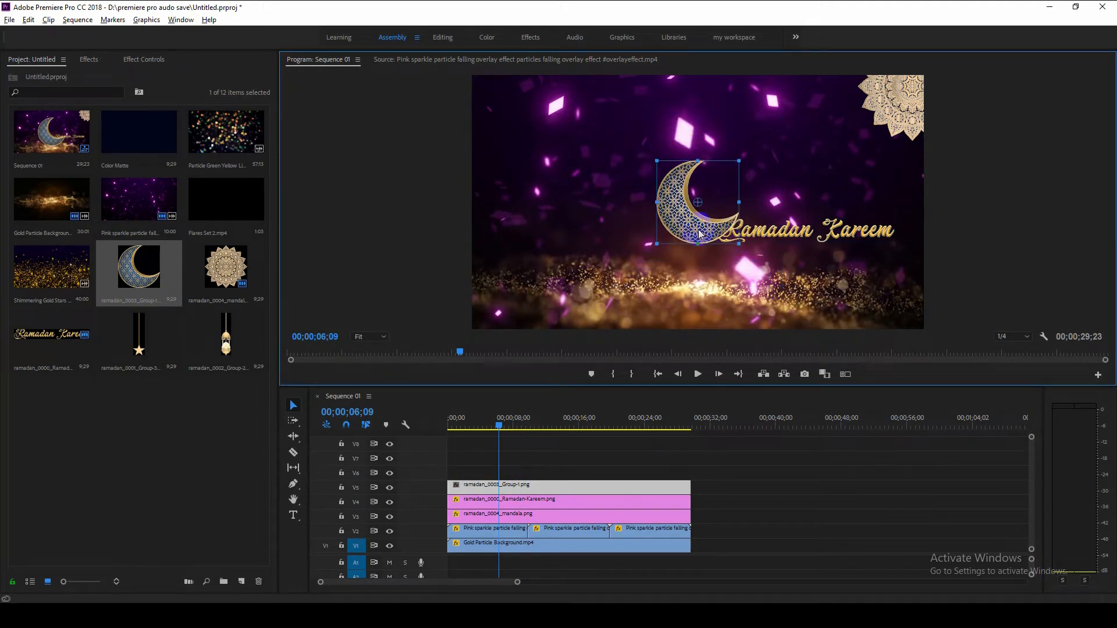
mouse_move(544, 243)
mouse_down()
mouse_move(599, 278)
mouse_move(550, 244)
mouse_up()
- Extend the lantern image on V6 to the sequence's end and hang it, scaled down, from the frame's top edge beside the crescent
drag(528, 472, 662, 472)
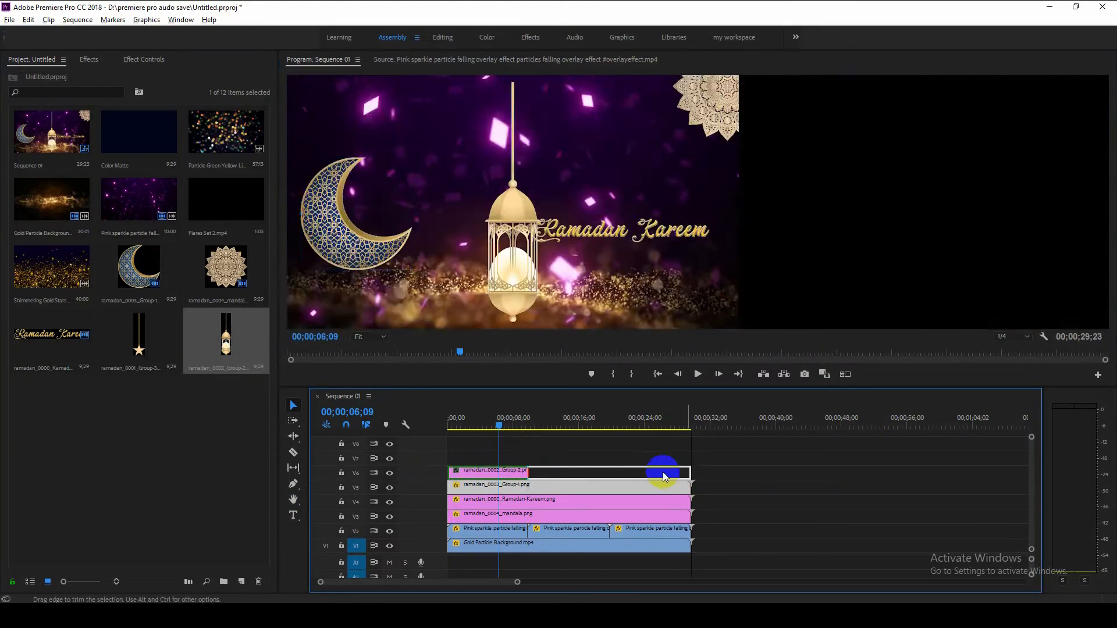
click(662, 473)
drag(708, 200, 640, 162)
- Add the hanging star image on V7 for the full length and hang it from the frame's top edge above the crescent
drag(139, 336, 453, 457)
drag(528, 457, 687, 456)
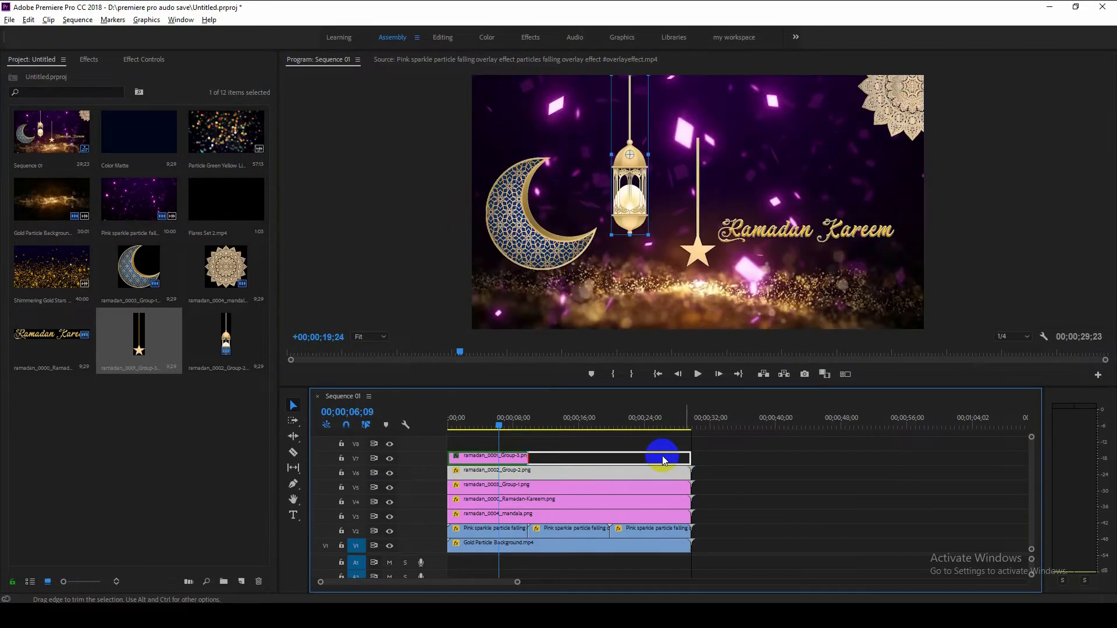
click(702, 260)
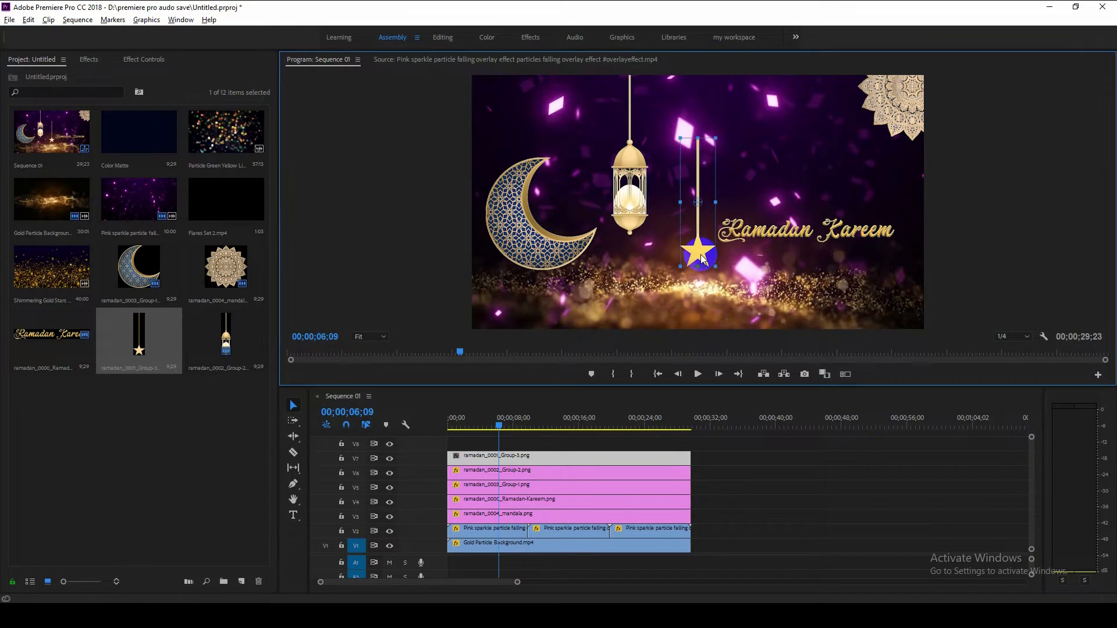
drag(698, 251, 585, 142)
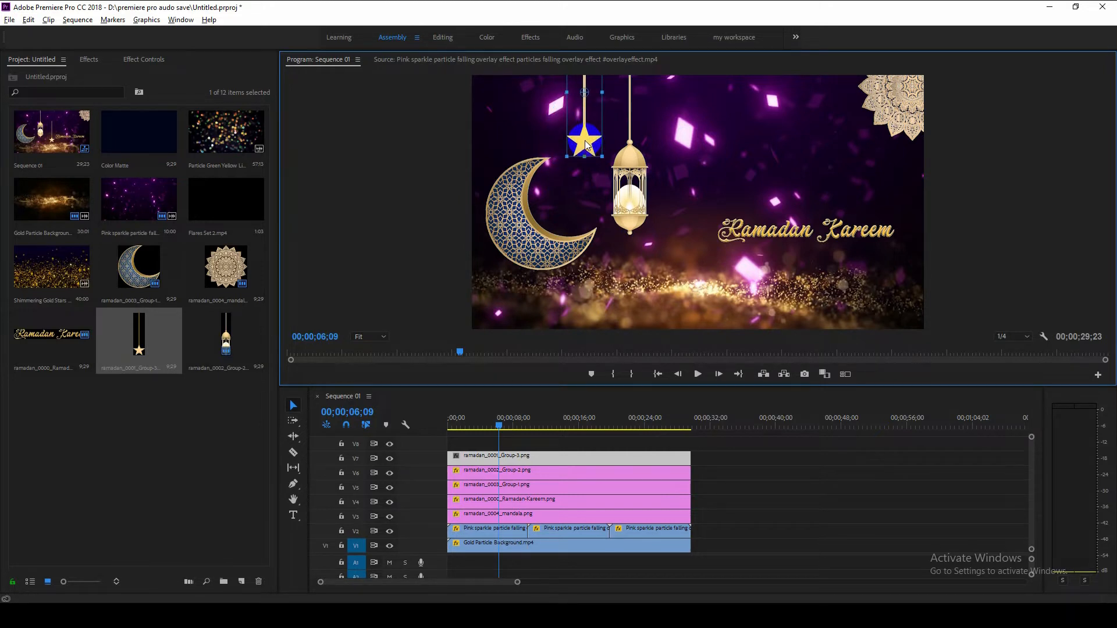
click(577, 345)
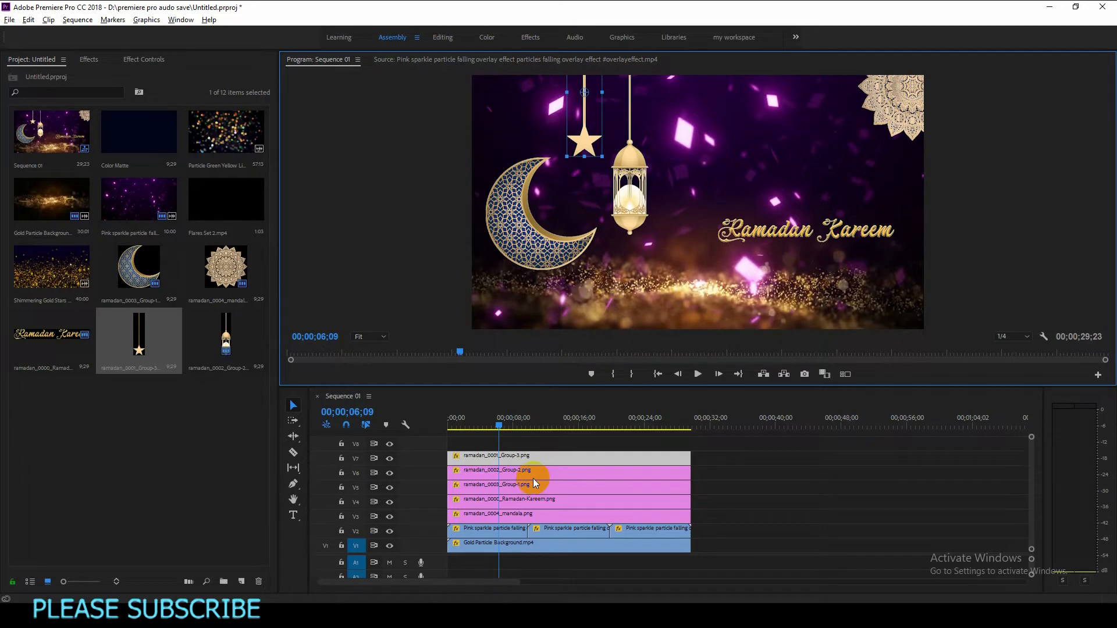
- Duplicate the lantern clip onto V8, move the copy to the right of the first lantern and enlarge it so it hangs lower
drag(533, 474, 535, 444)
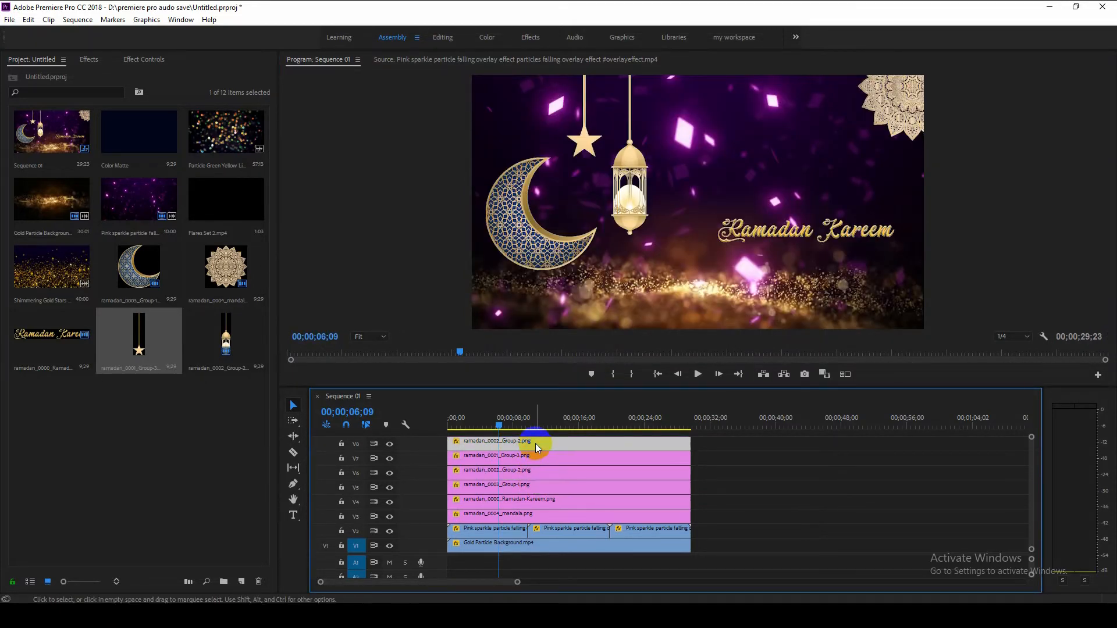
click(681, 169)
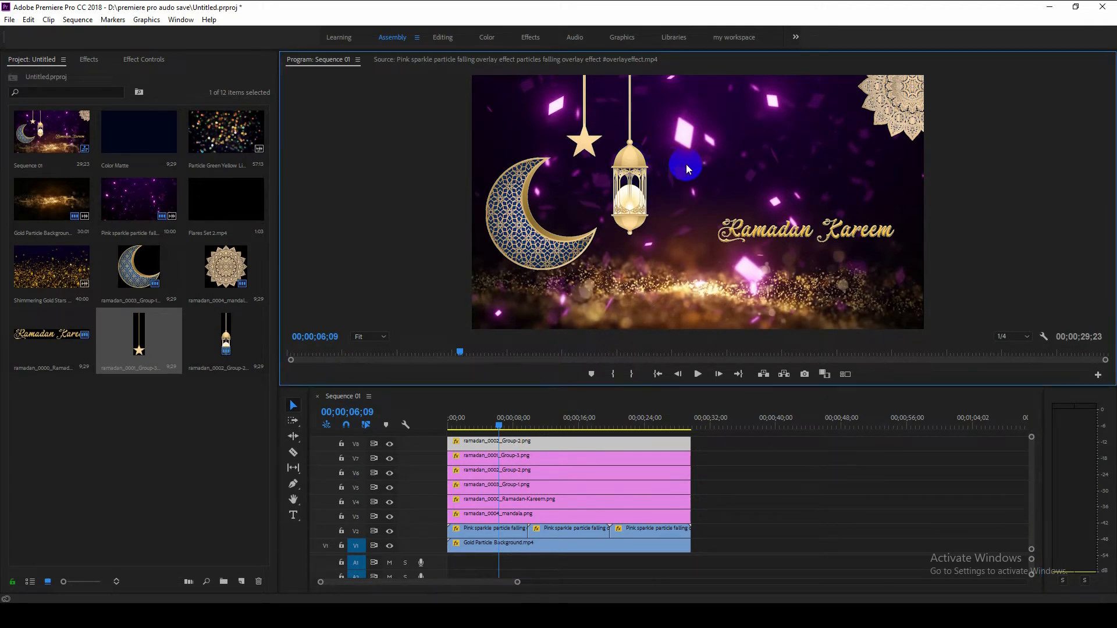
click(631, 163)
drag(622, 166, 670, 171)
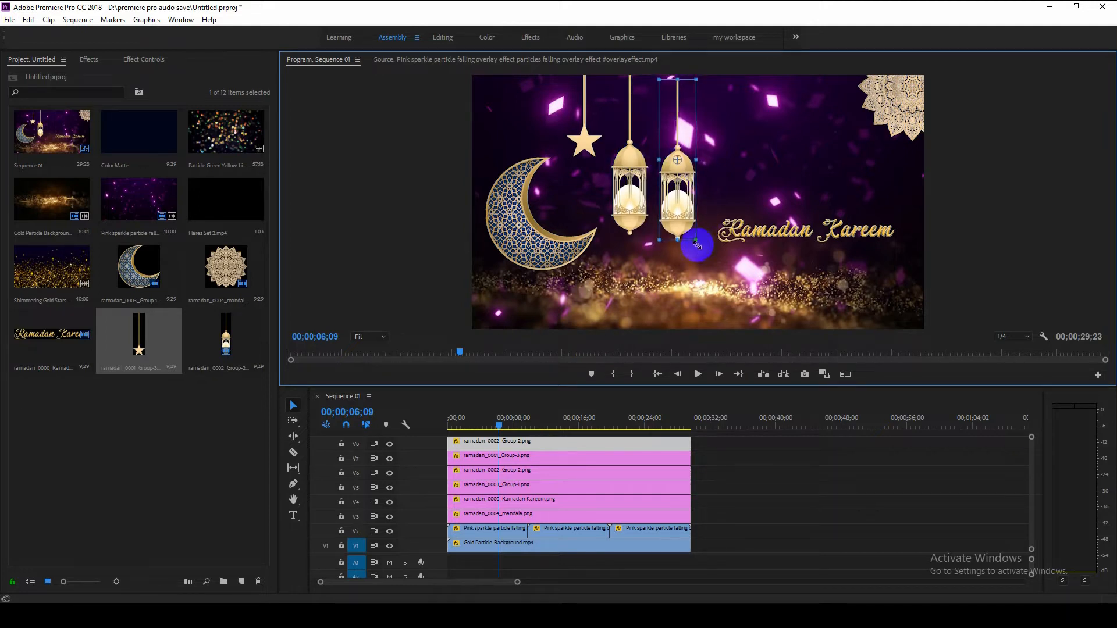
drag(706, 250, 706, 250)
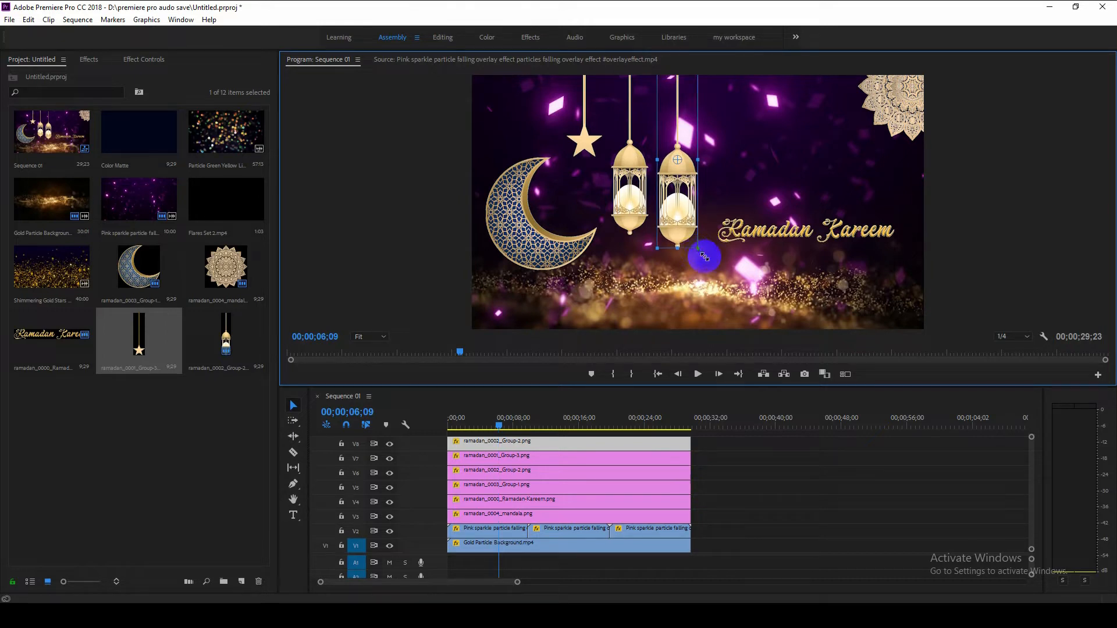
drag(704, 256, 704, 266)
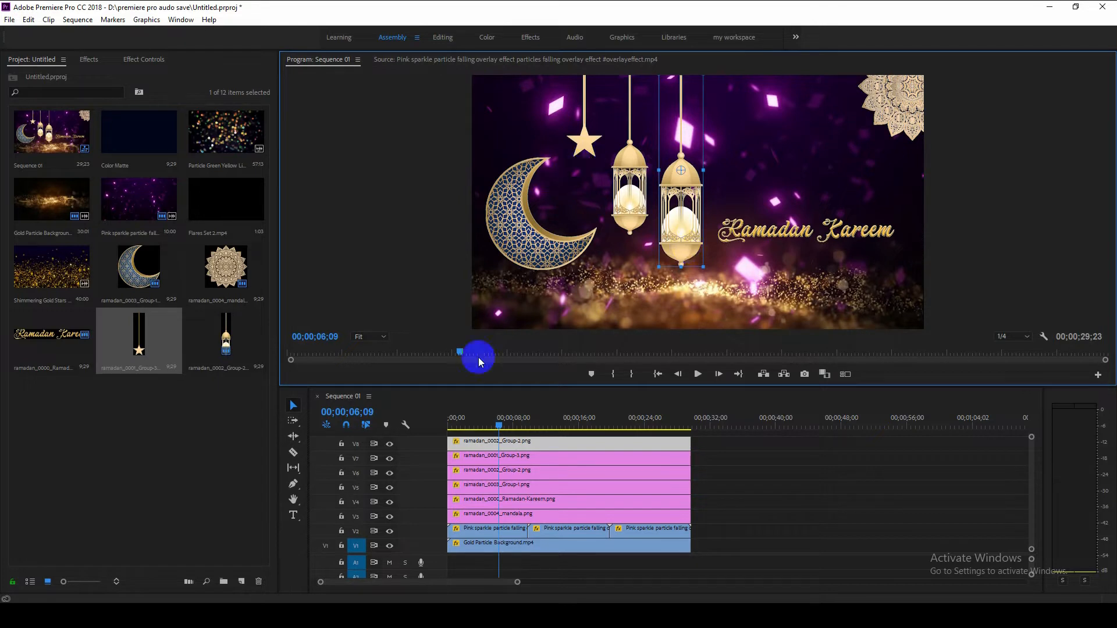
- Shift the six image clips up one track to free V3 and place Flares Set 2.mp4 there at the sequence start
drag(421, 386, 421, 339)
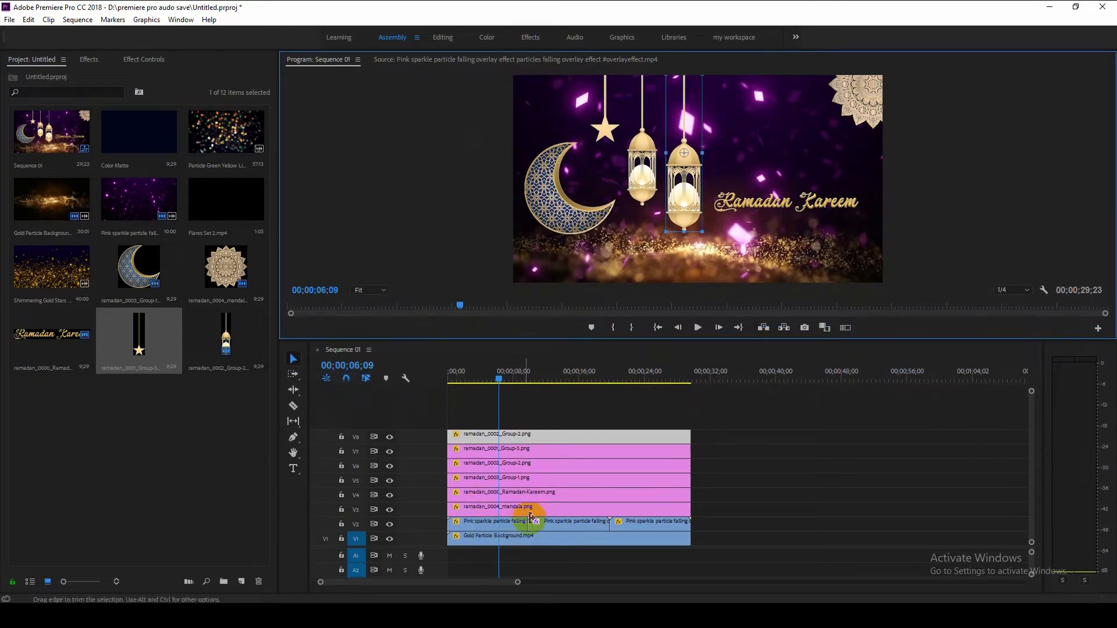
drag(710, 506, 623, 413)
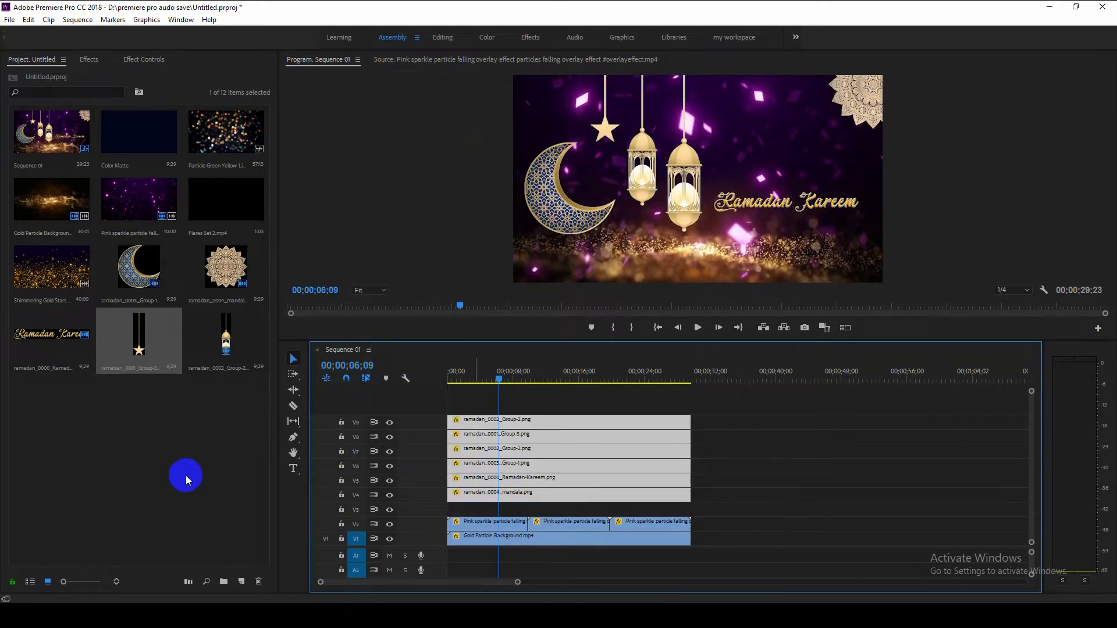
click(183, 472)
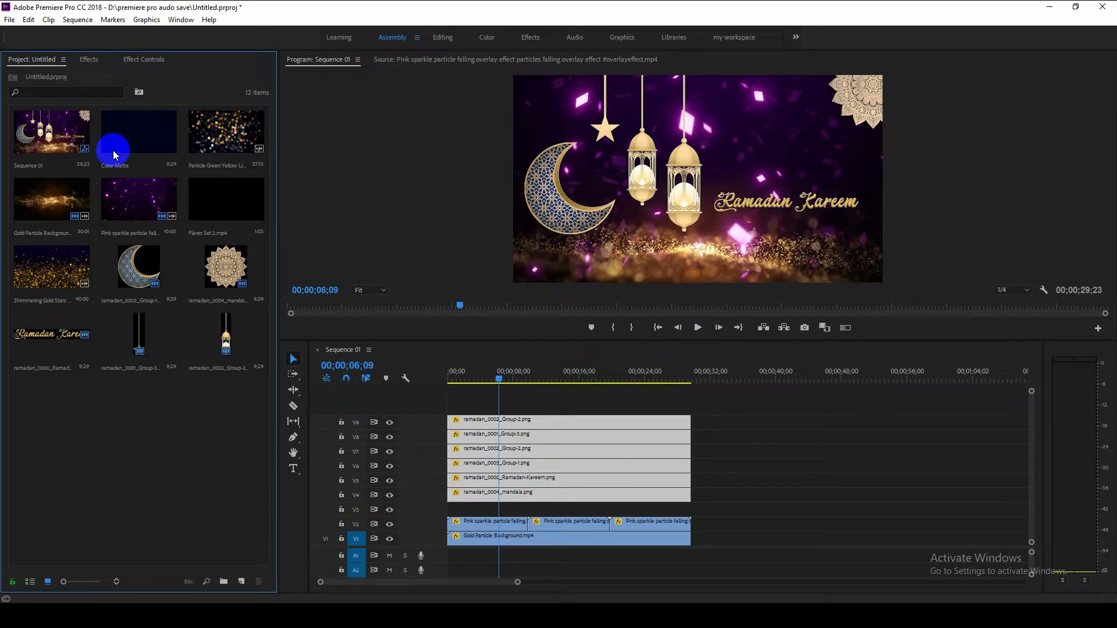
click(198, 215)
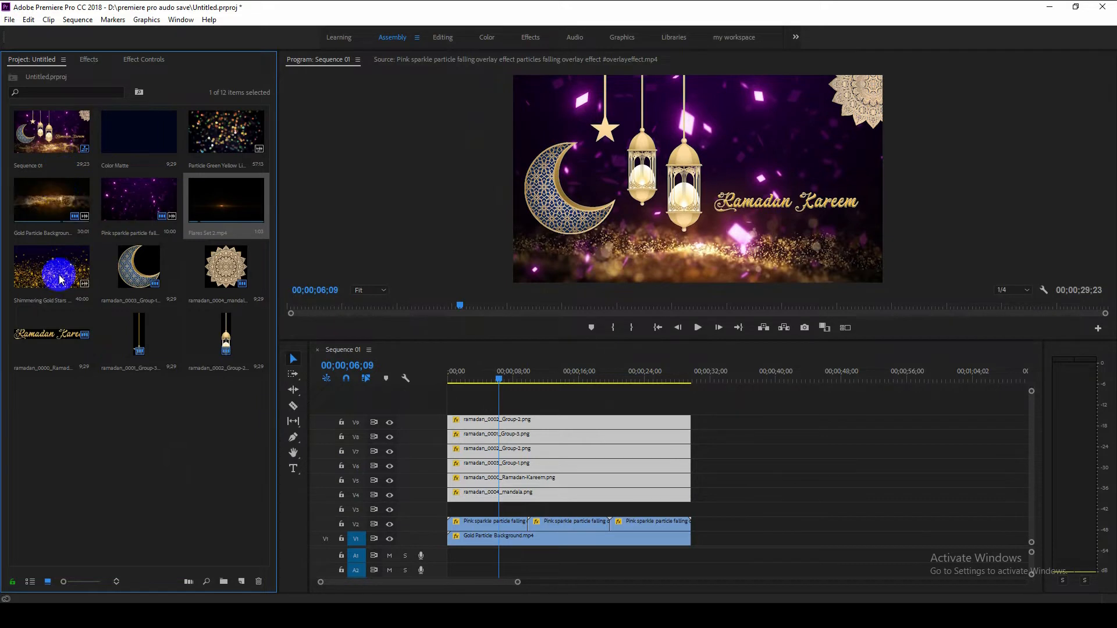
drag(553, 448, 451, 514)
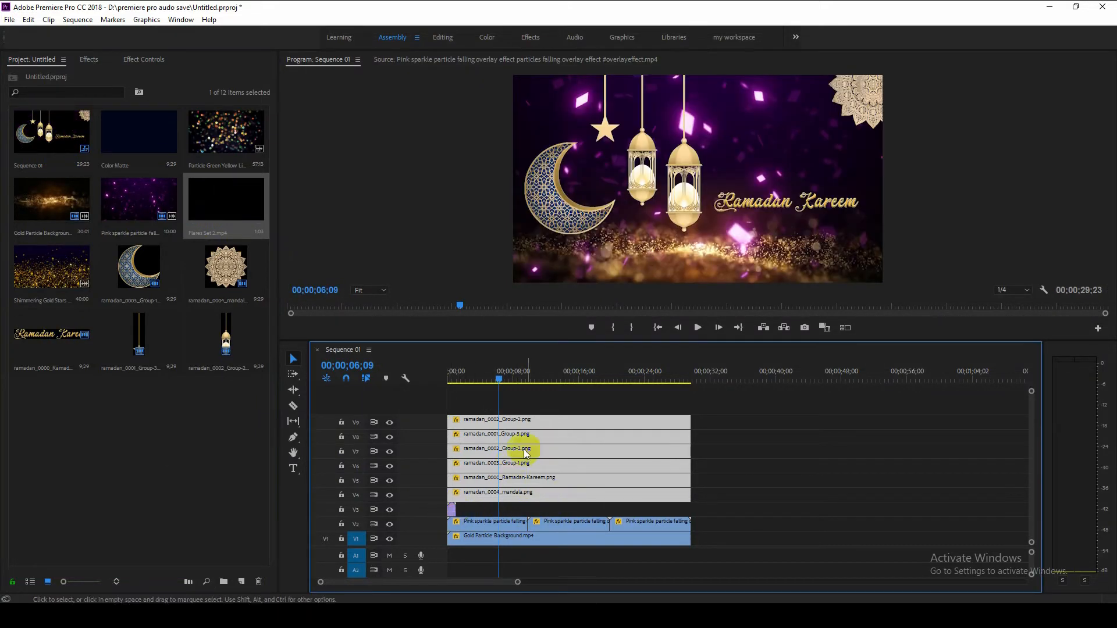
drag(458, 374, 452, 379)
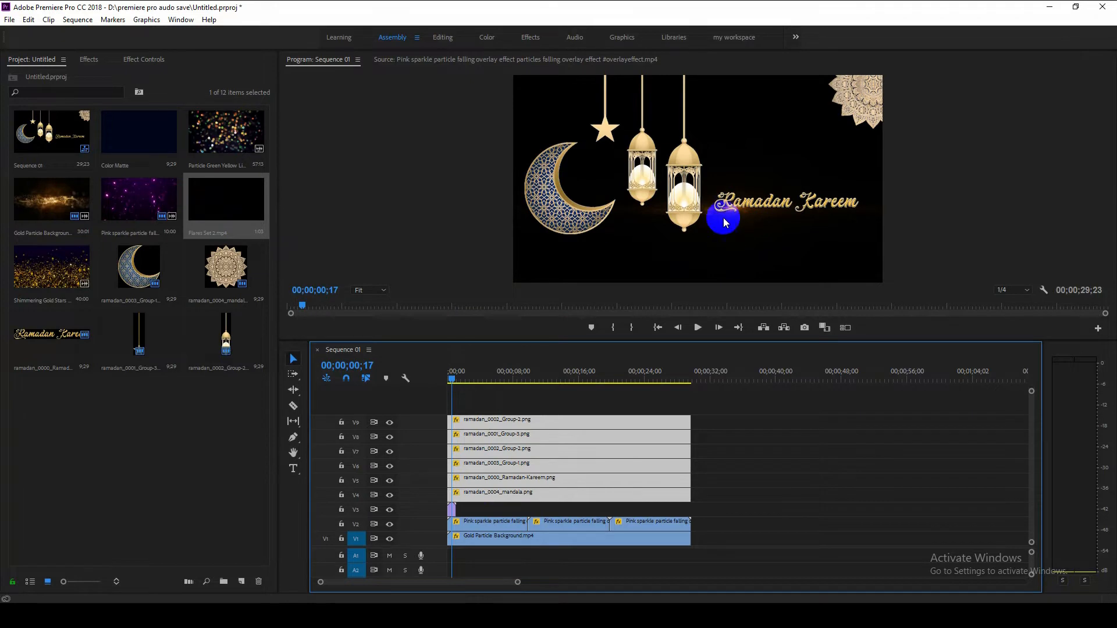
- Set the blend mode of the Flares Set 2.mp4 clip to Screen
click(452, 510)
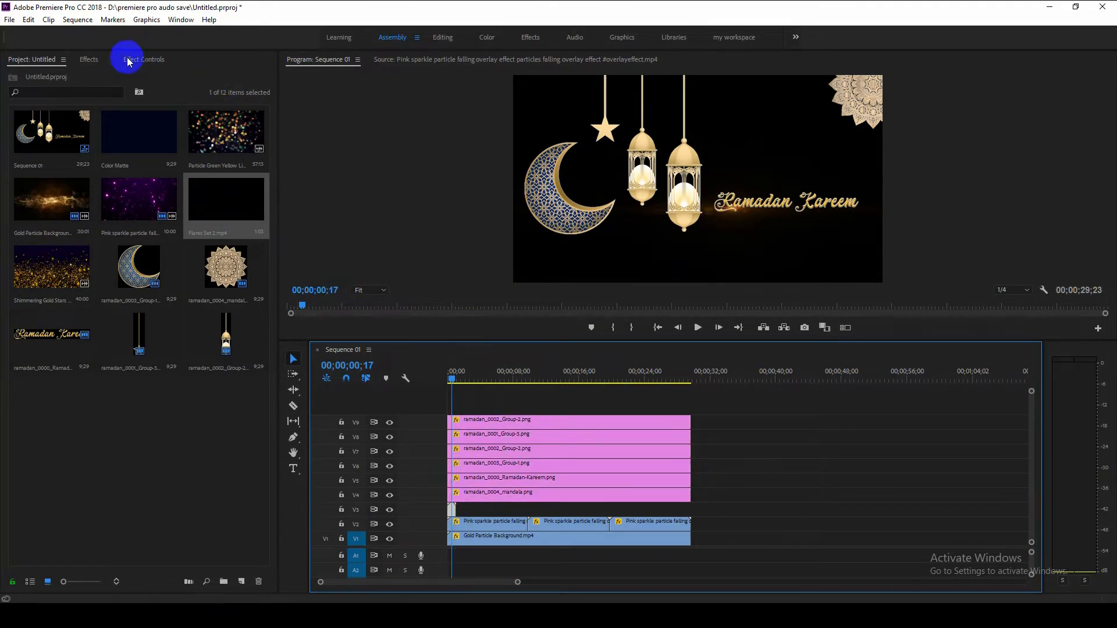
click(142, 58)
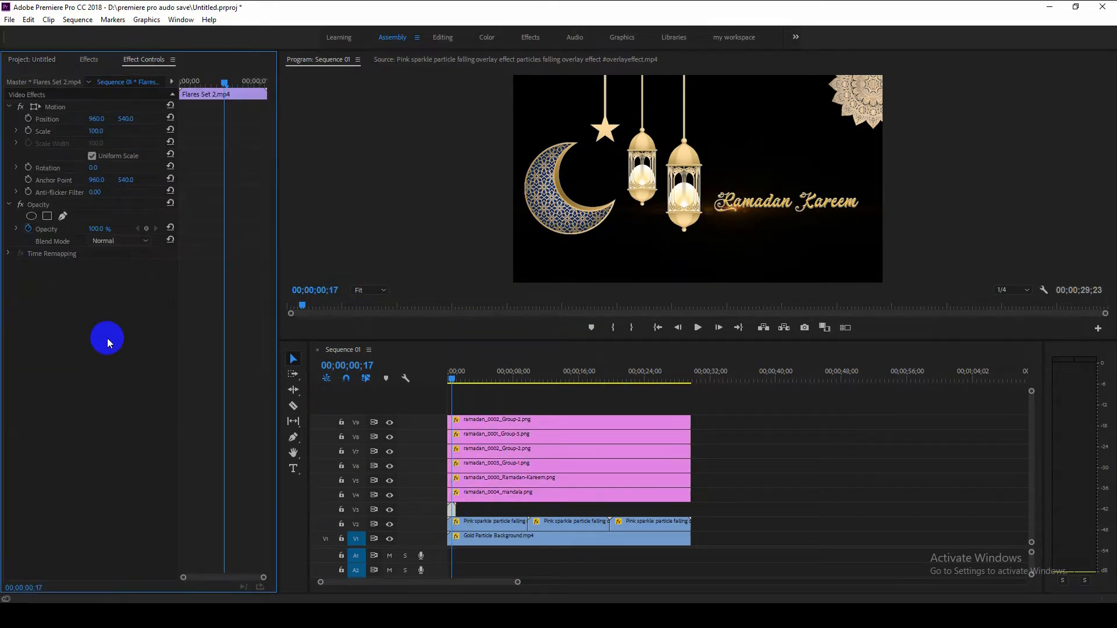
click(128, 242)
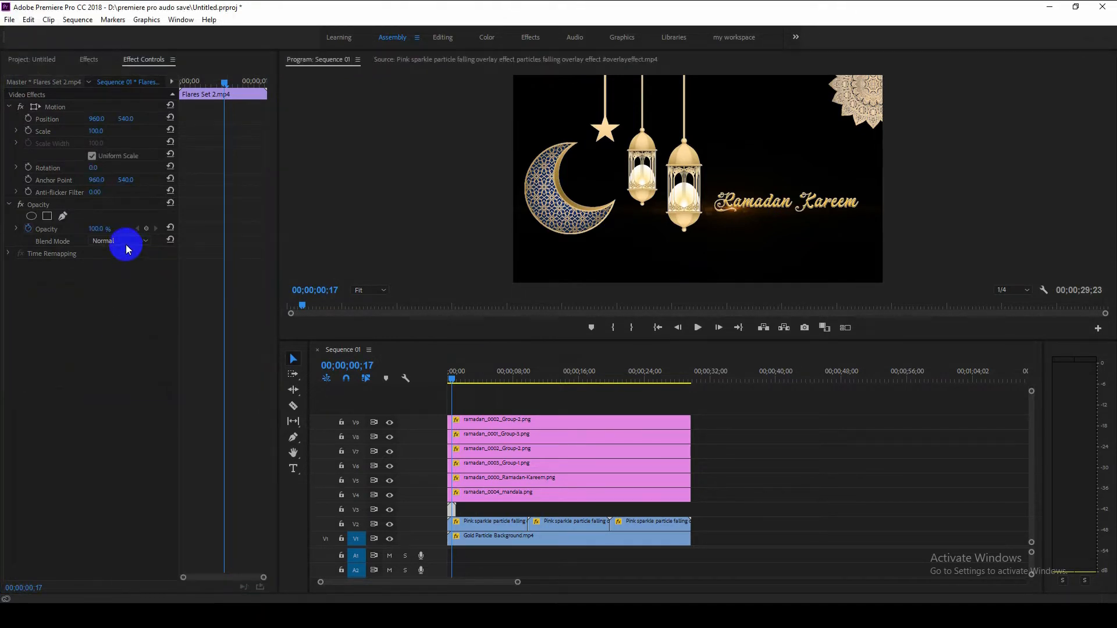
click(128, 249)
click(112, 357)
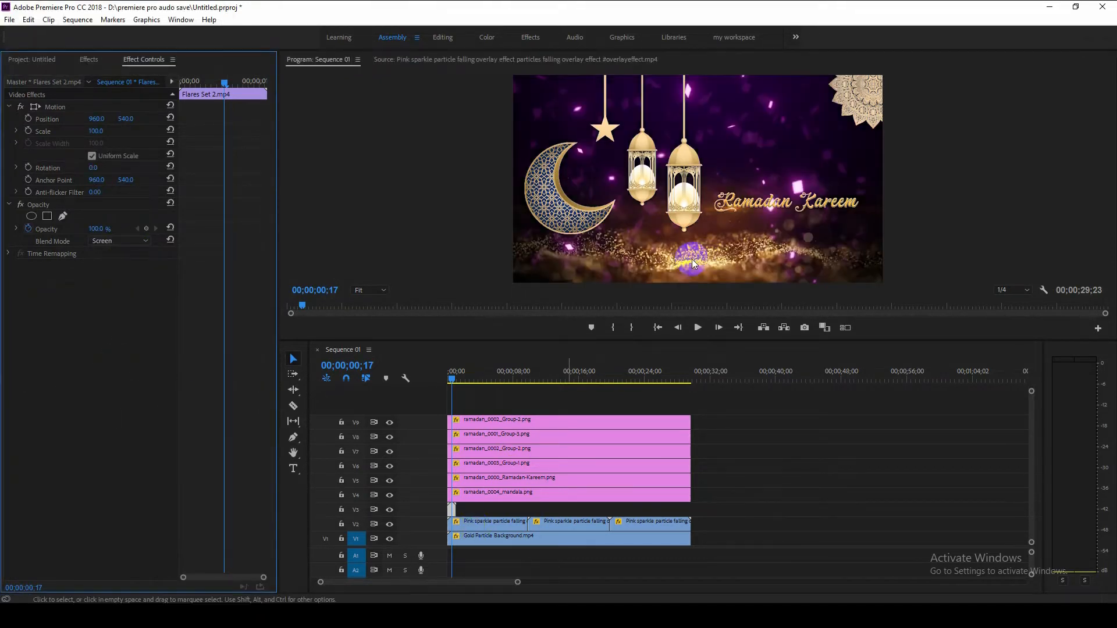
- Scrub through the flare at the sequence start and move its clip along V3 to about the 24-second mark
click(443, 379)
drag(442, 382, 455, 381)
drag(452, 513, 651, 511)
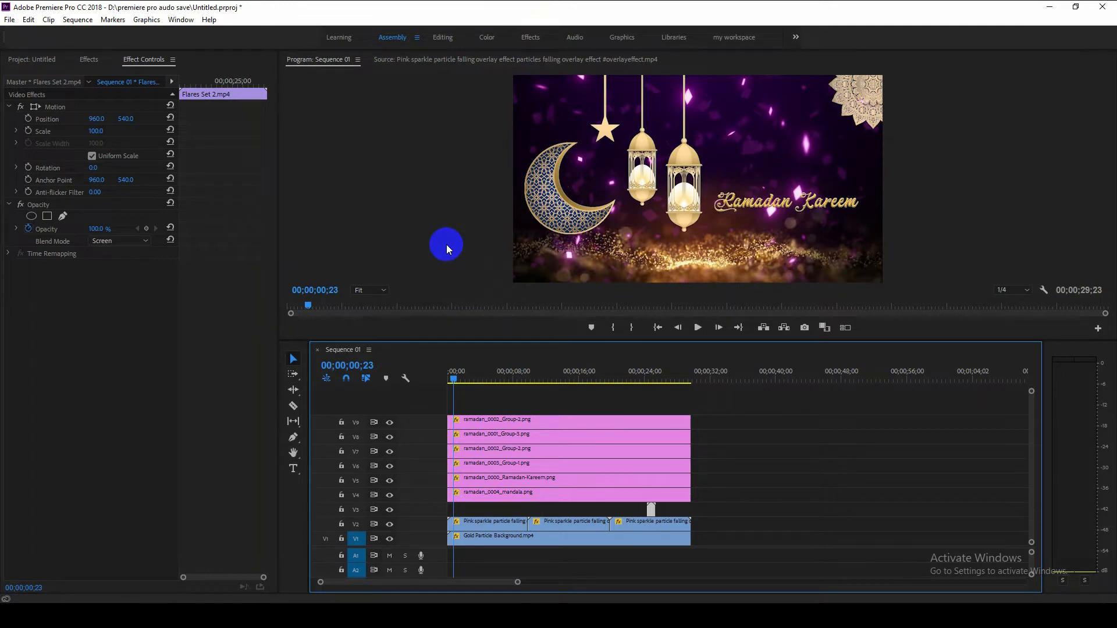
- Switch to the my workspace layout, narrow the project and tools panels, and enlarge the timeline to show all tracks
click(734, 38)
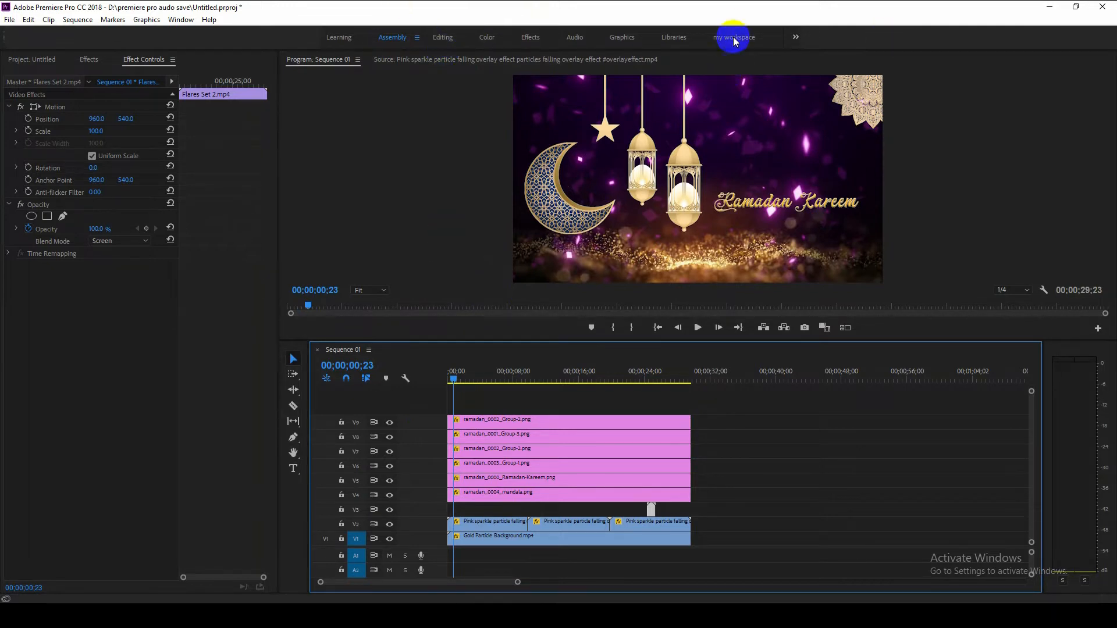
click(734, 38)
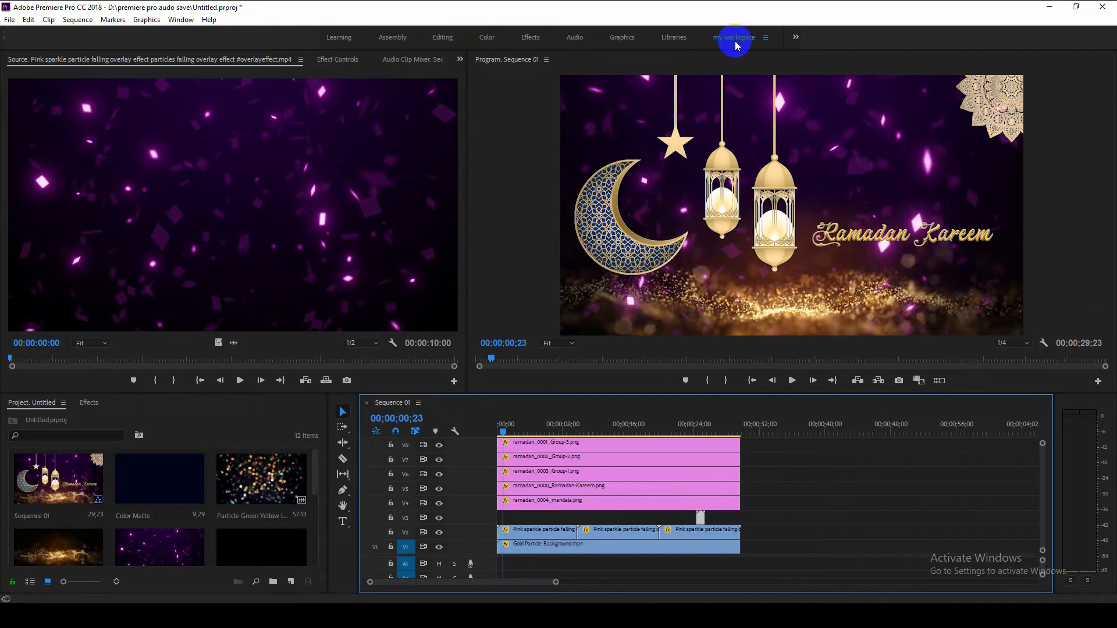
drag(328, 503, 279, 492)
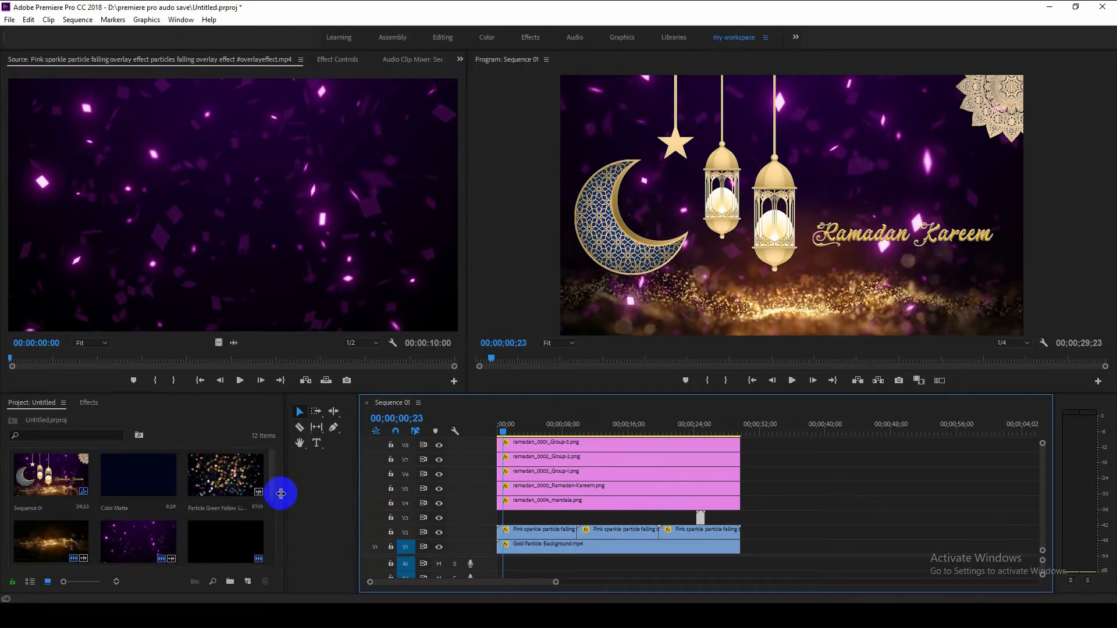
drag(358, 481, 295, 482)
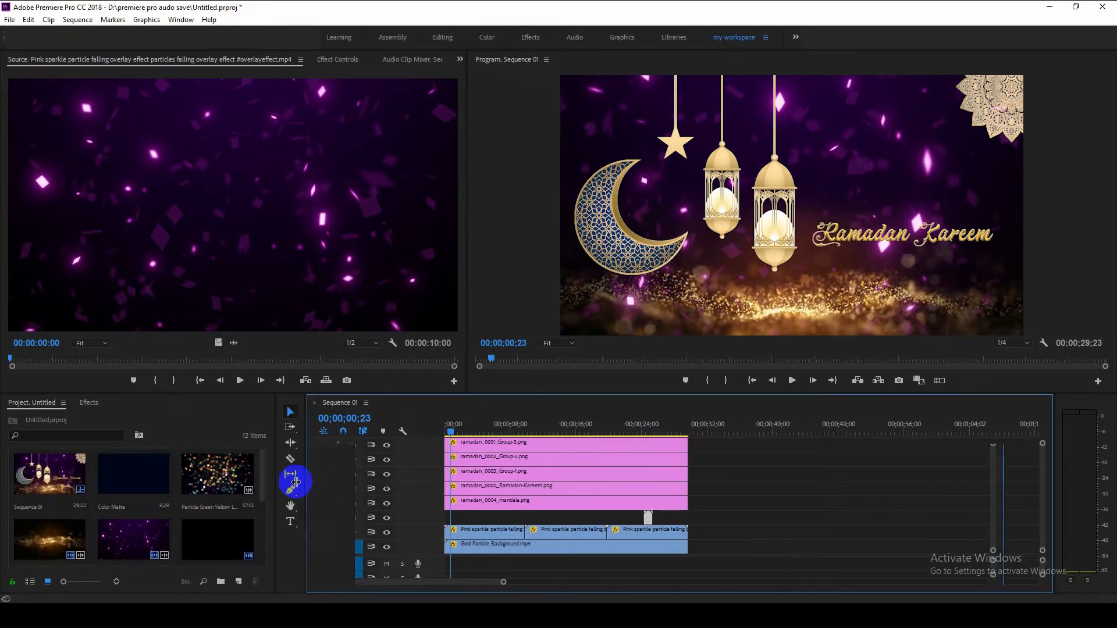
drag(413, 394, 408, 346)
click(410, 384)
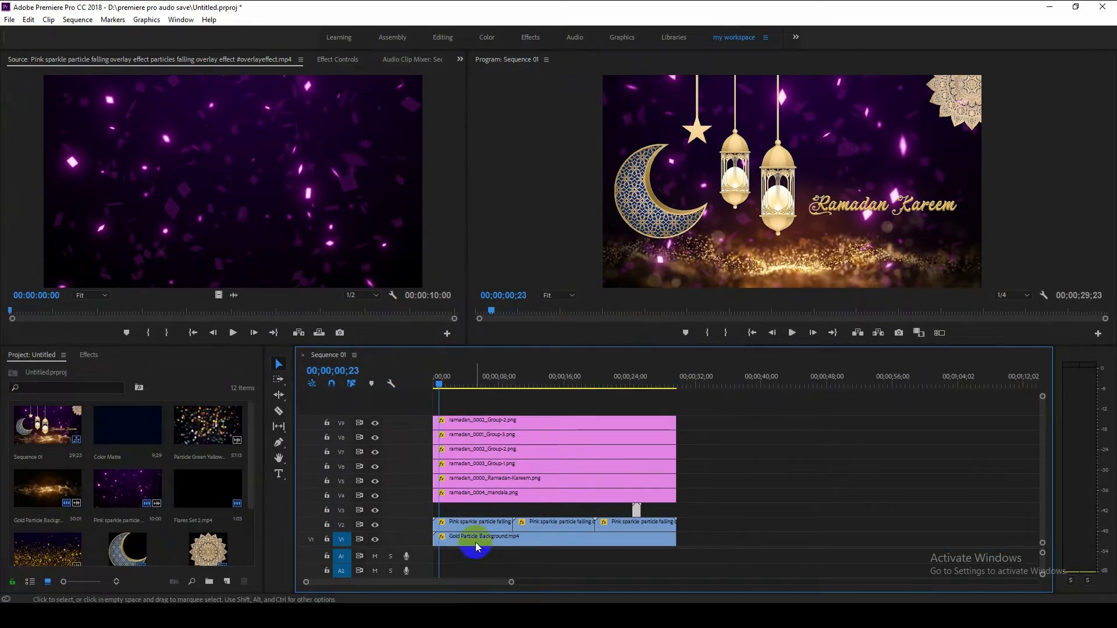
- Set the ramadan_0004_mandala.png clip's rotation to 14° and start rotation keyframing at 00;00;00;00
click(466, 495)
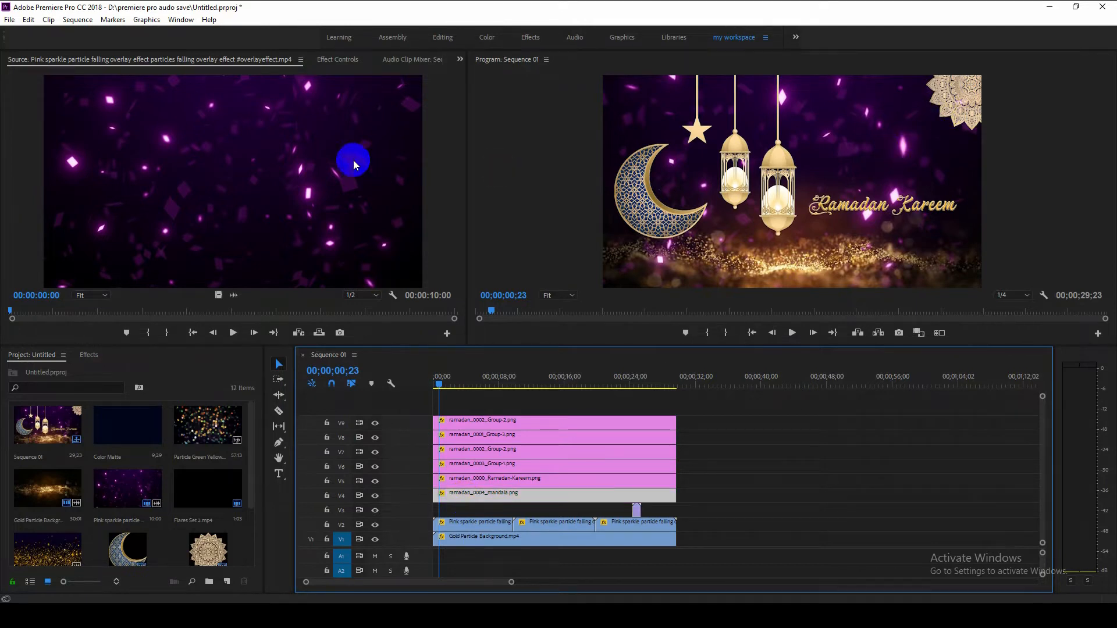
click(350, 66)
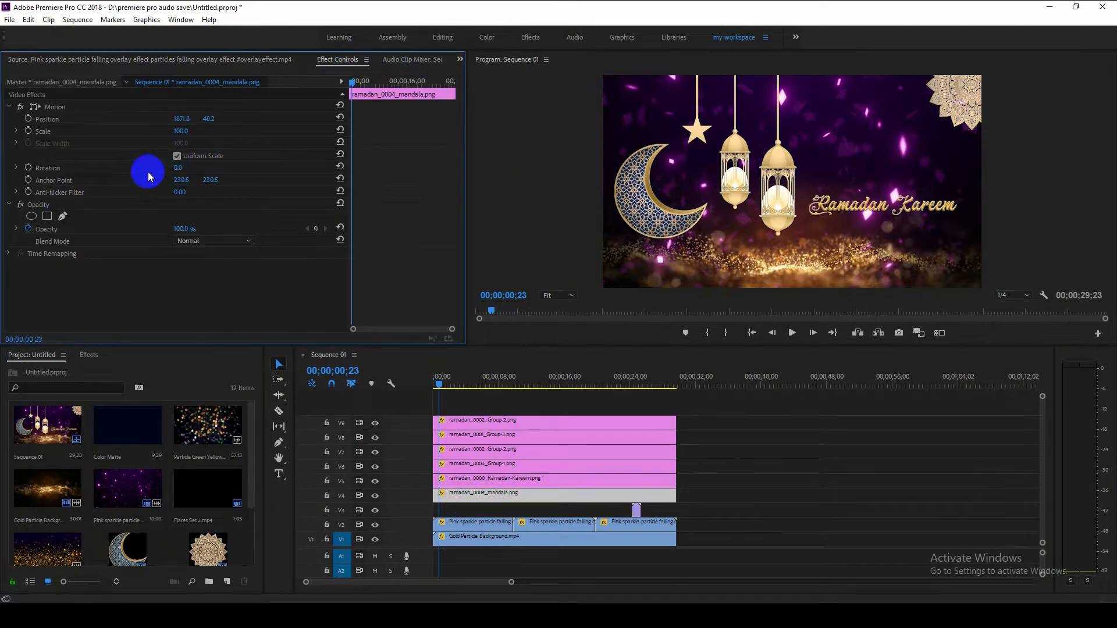
mouse_move(177, 167)
mouse_down()
mouse_move(197, 157)
mouse_move(184, 165)
mouse_up()
click(456, 402)
click(435, 384)
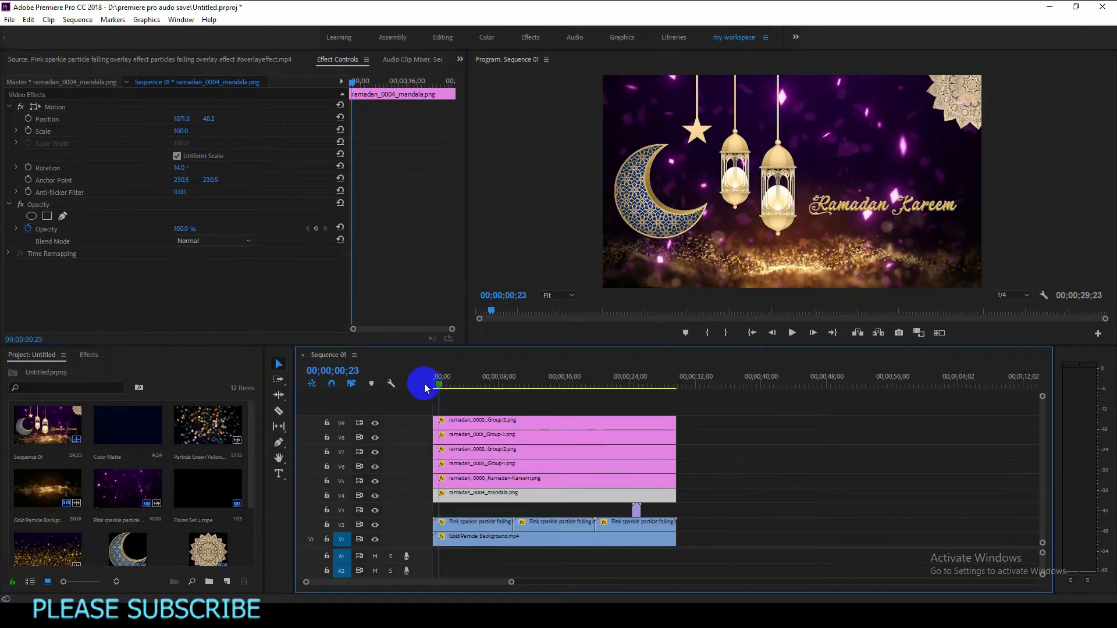
click(341, 372)
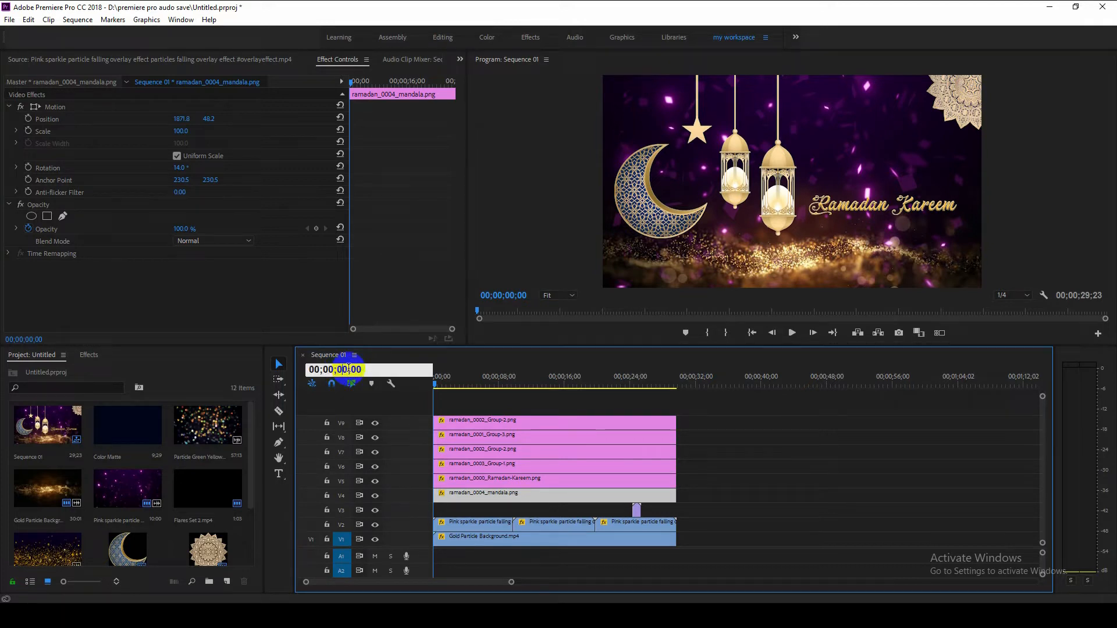
click(28, 168)
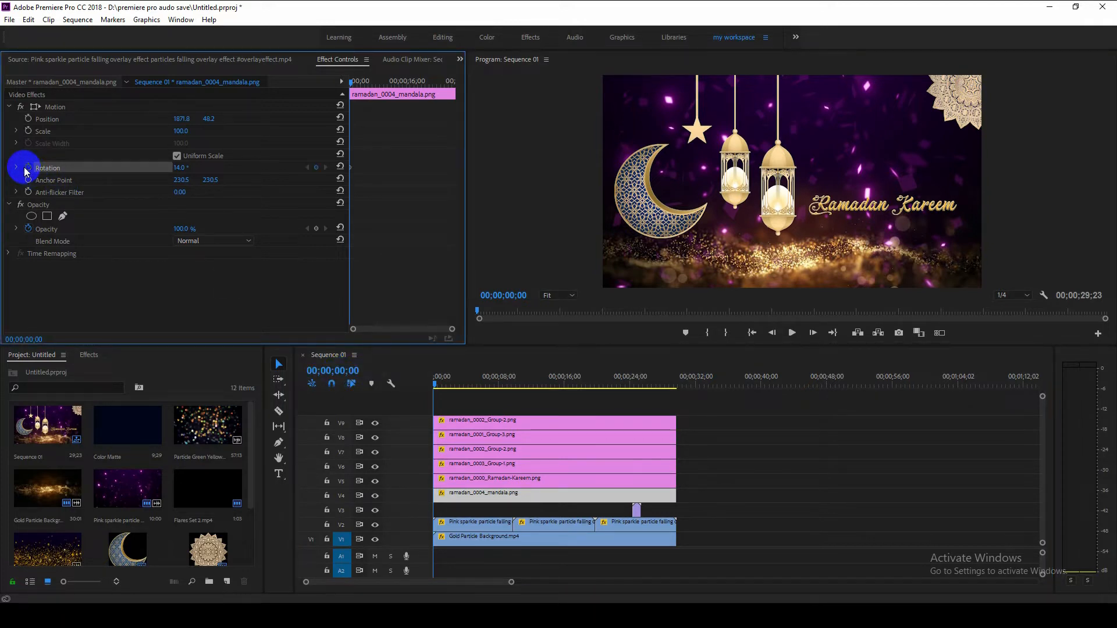
- Add a second rotation keyframe to the mandala clip at 00;00;02;00 and return to the sequence start
click(341, 371)
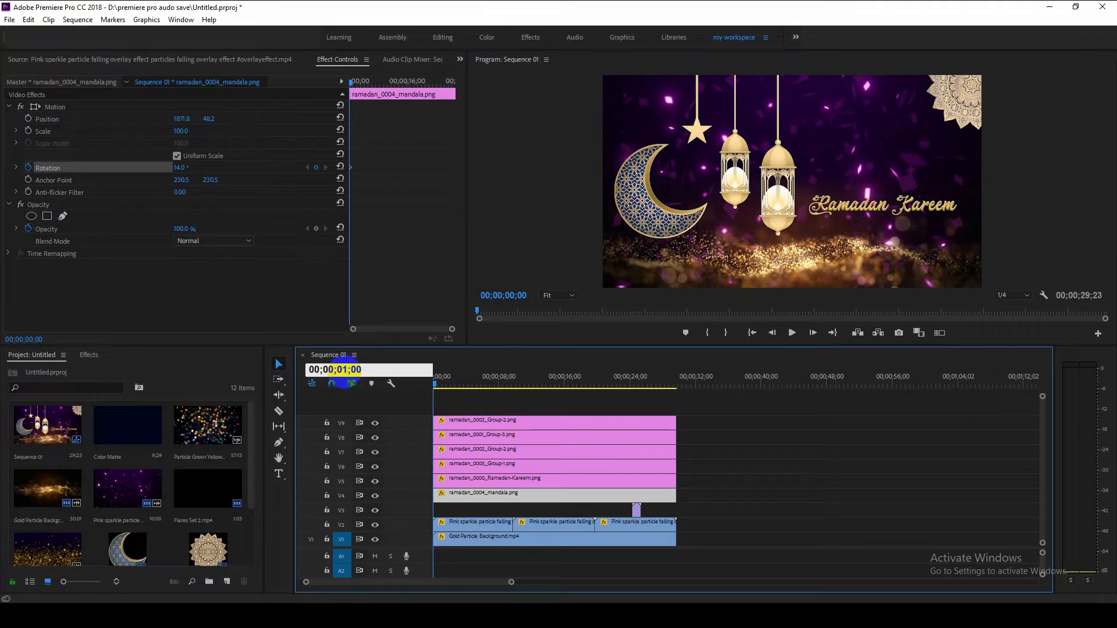
text(100)
key(Return)
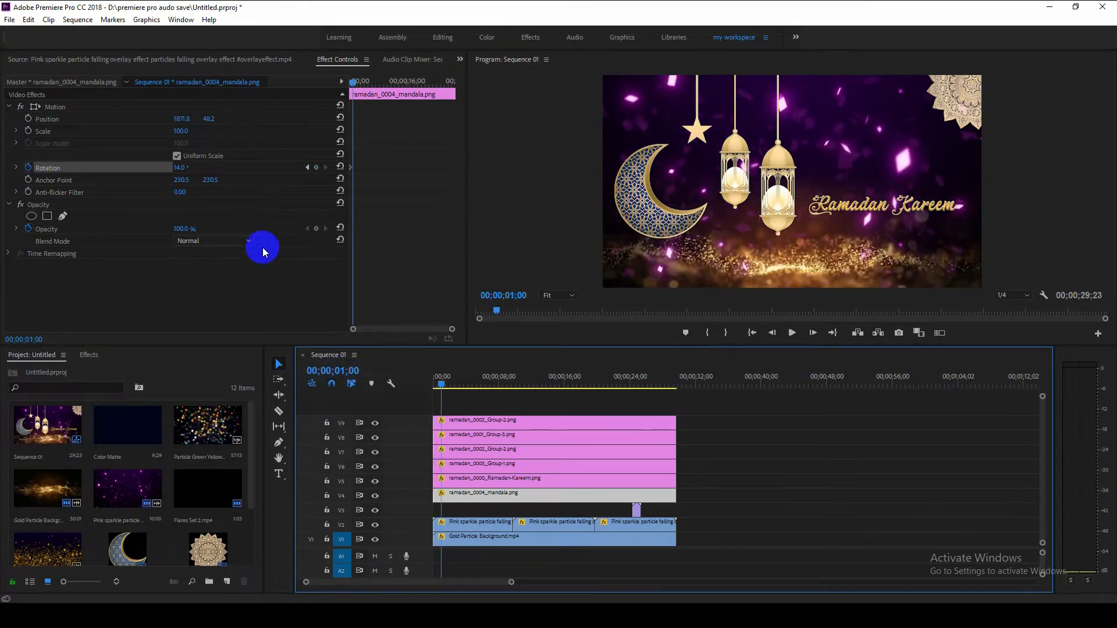
click(341, 373)
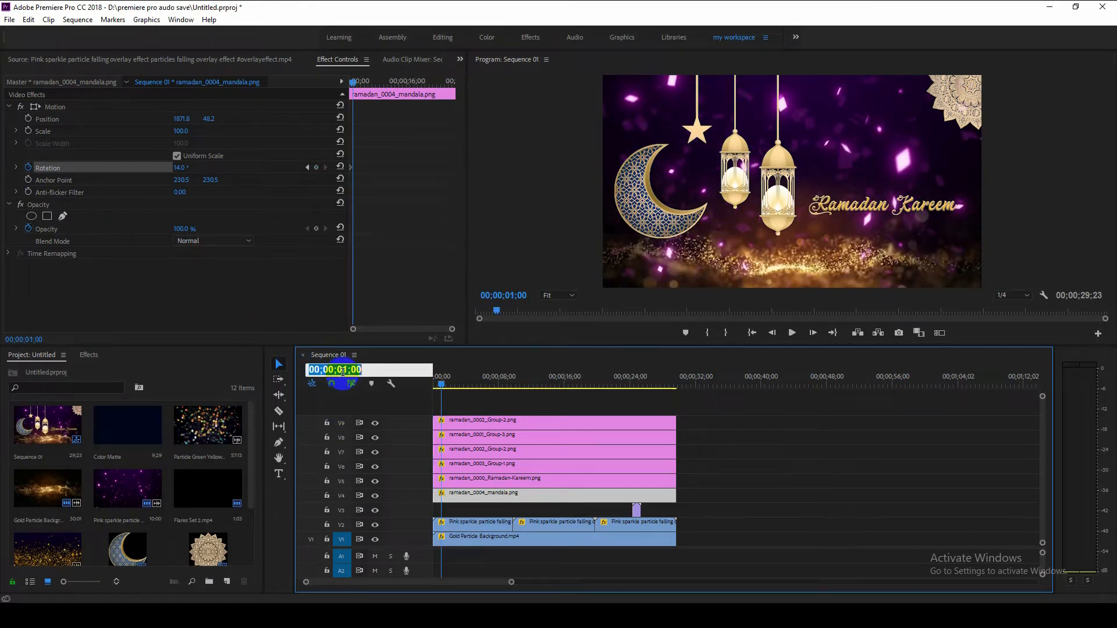
text(2)
key(Return)
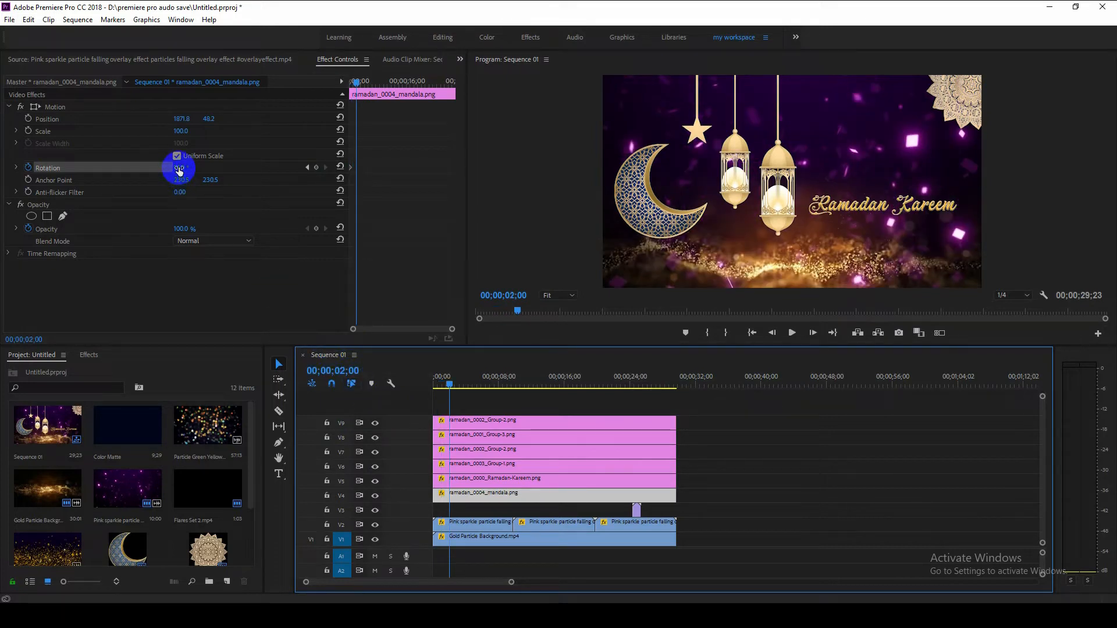
click(317, 168)
key(Home)
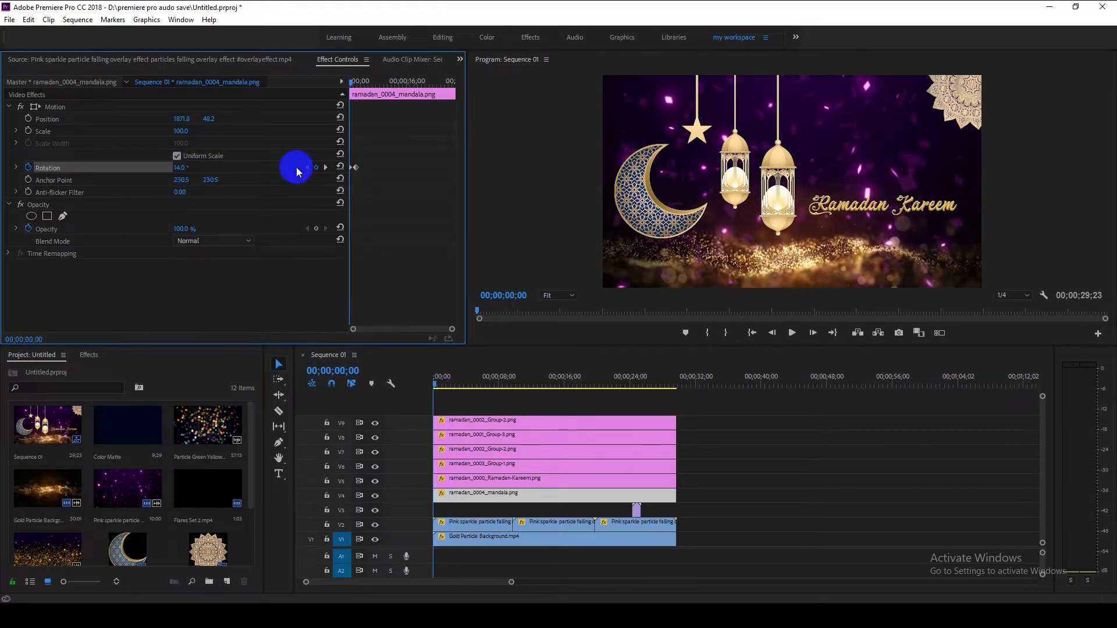
- Reset the mandala's first rotation keyframe to 0°, set the two-second keyframe to 274° and preview the spin
click(340, 167)
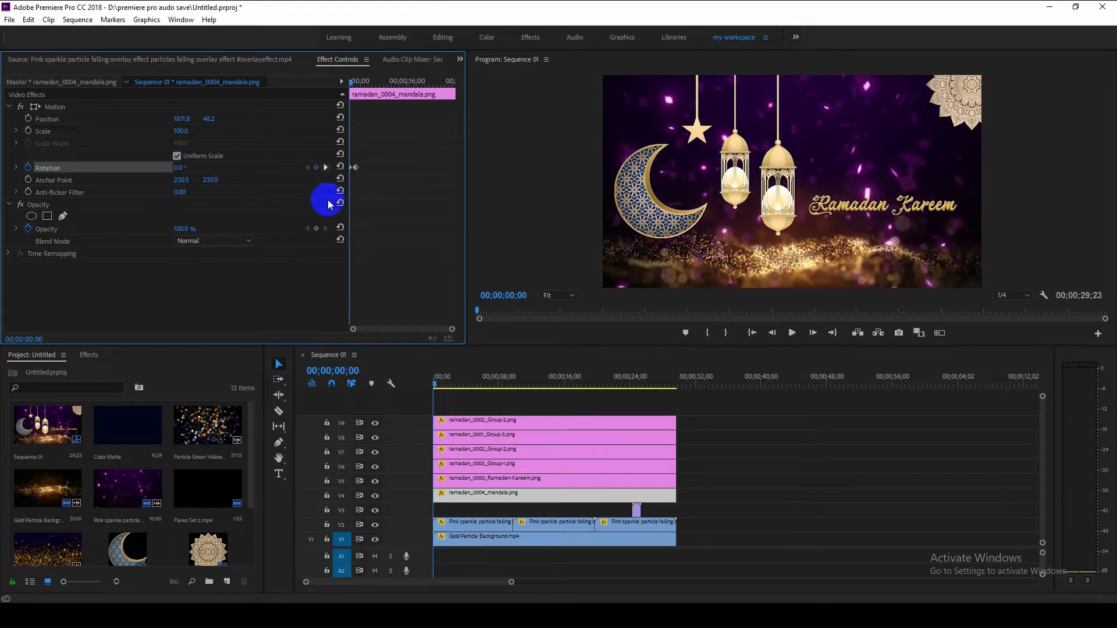
click(325, 167)
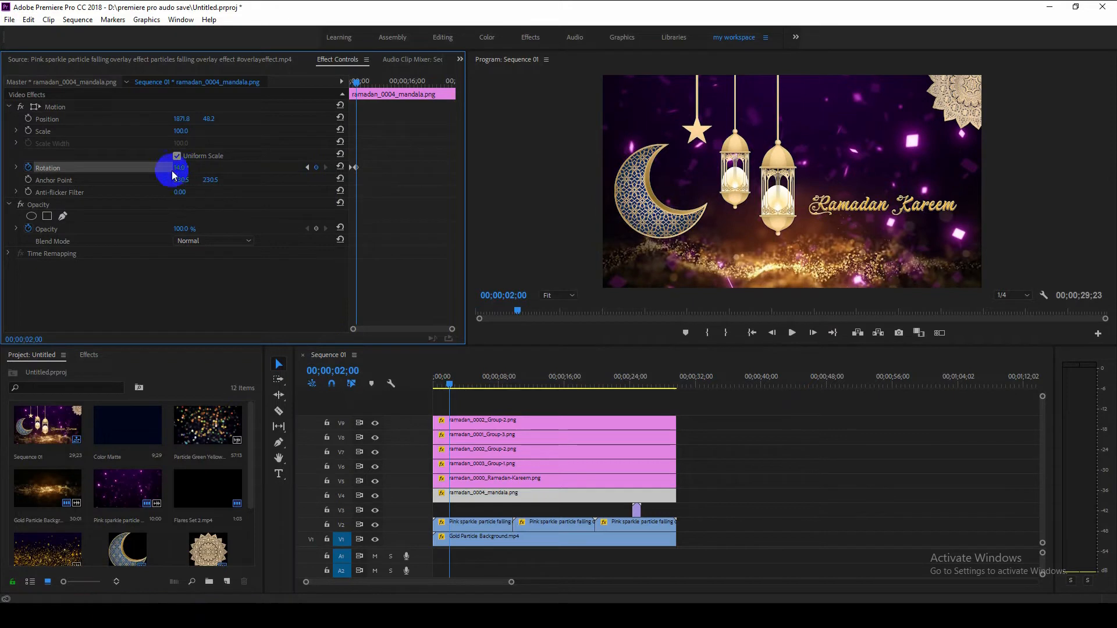
drag(197, 167, 318, 157)
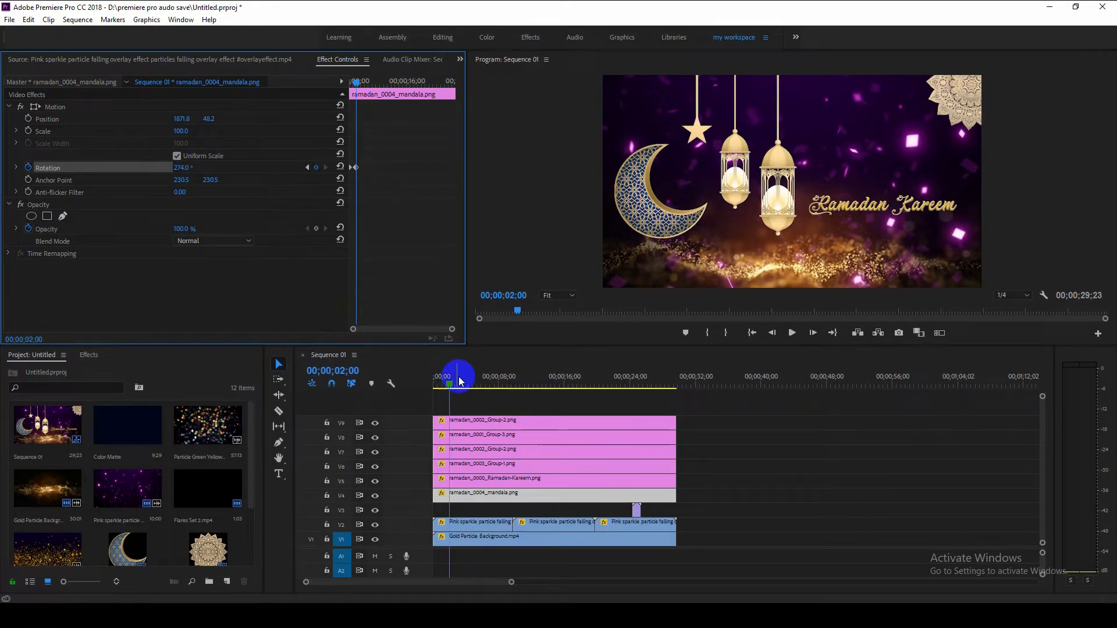
drag(449, 382, 390, 384)
key(space)
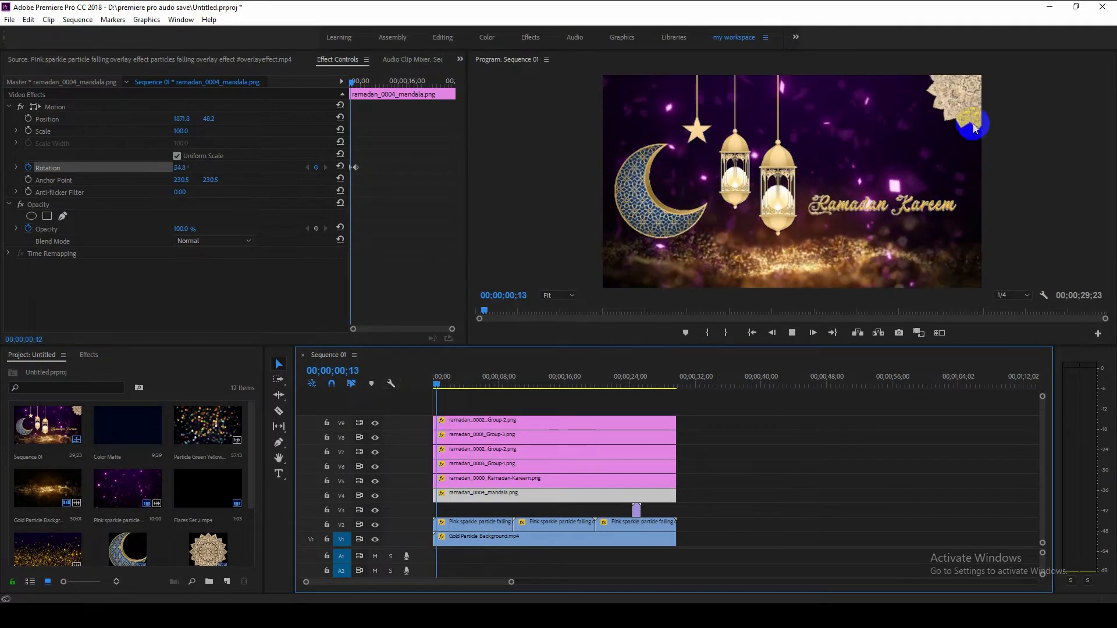
key(space)
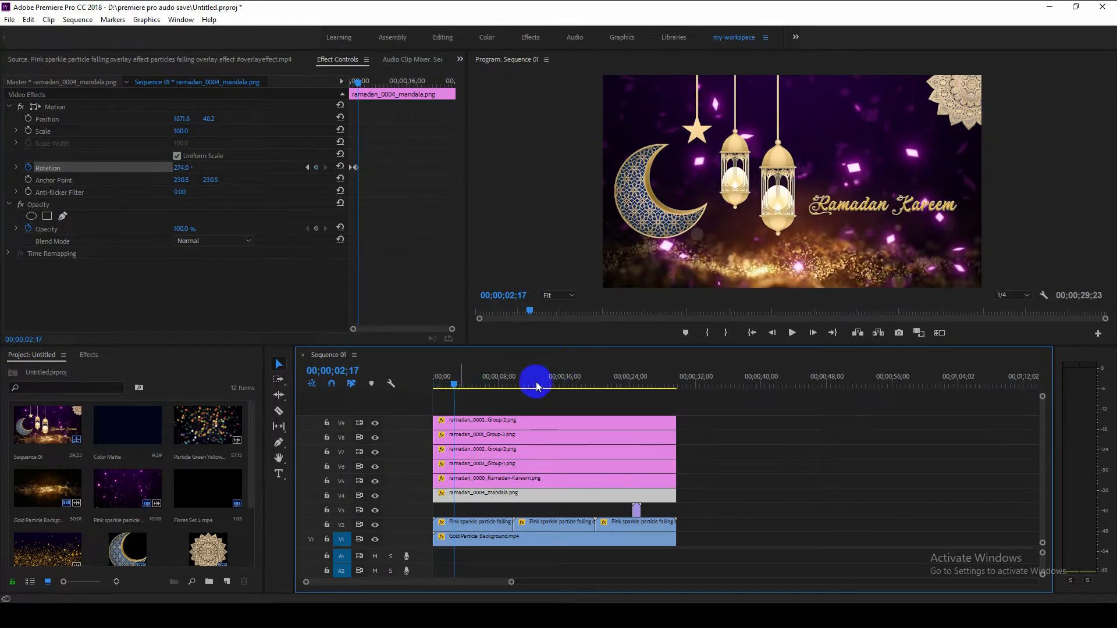
- Move the Flares Set 2.mp4 clip to about the 8-second mark and trim all the other clips to end at 00;00;09;11
drag(532, 384, 514, 383)
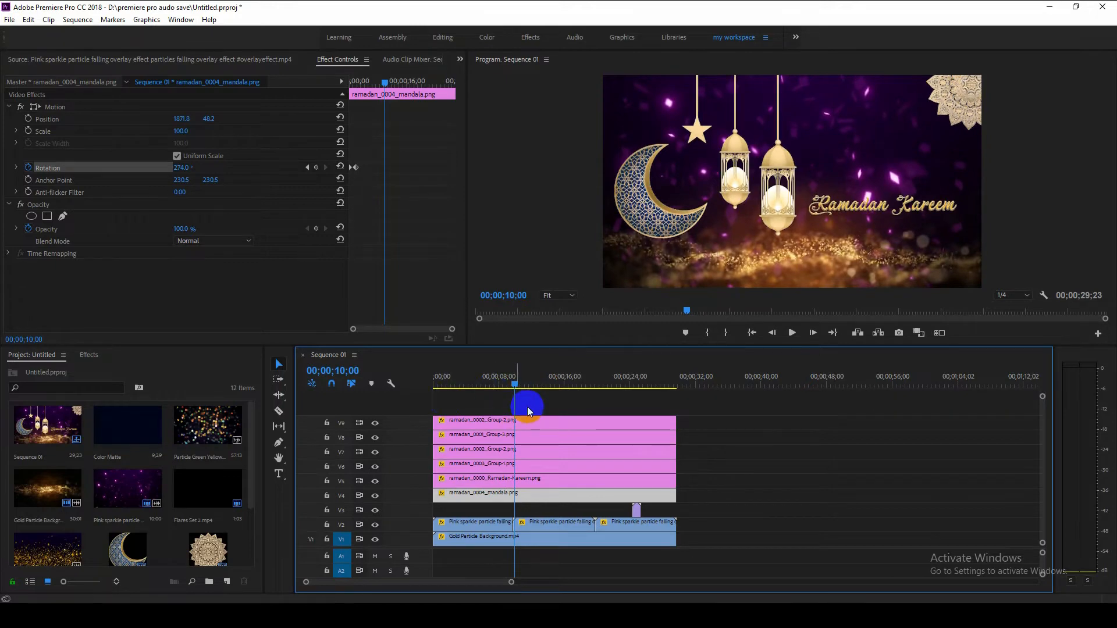
drag(636, 510, 517, 423)
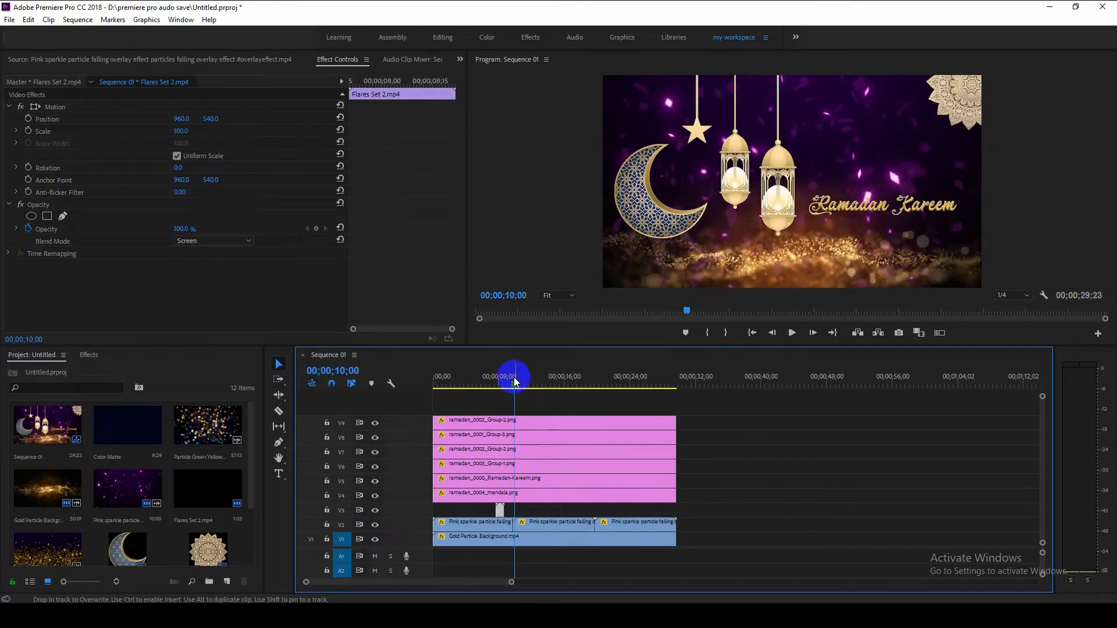
click(510, 385)
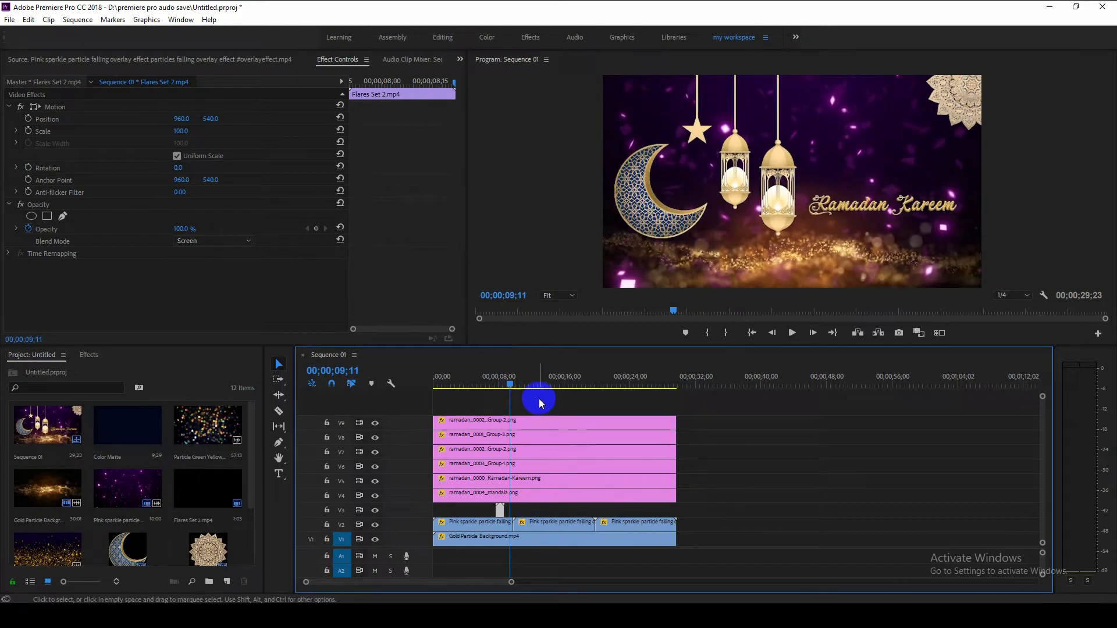
drag(544, 402, 588, 568)
drag(697, 559, 513, 389)
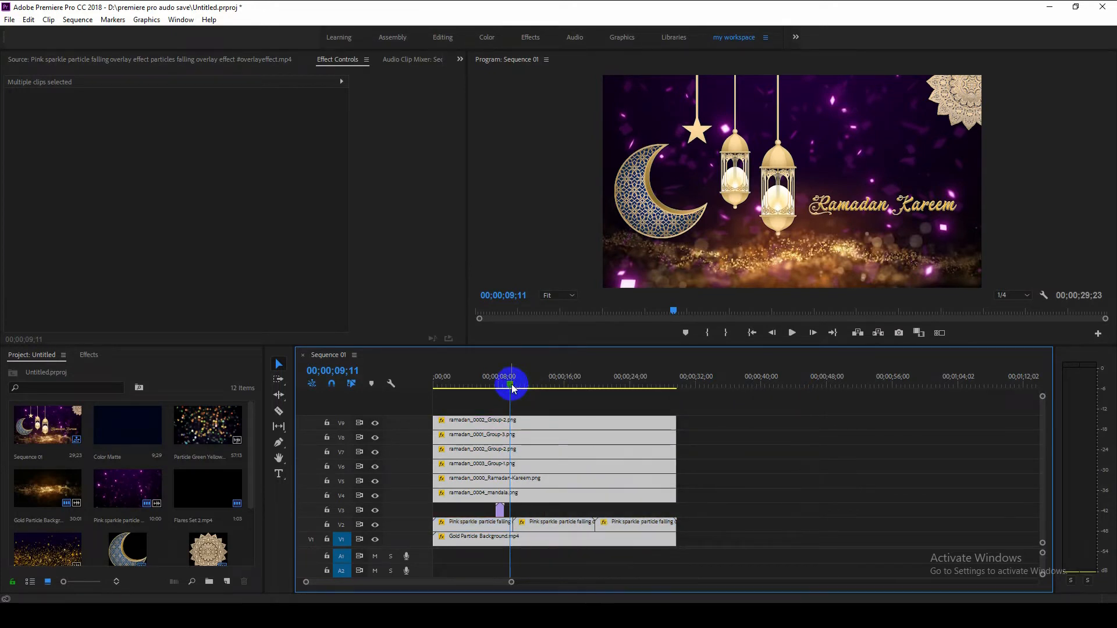
key(w)
drag(510, 382, 499, 382)
key(Home)
key(space)
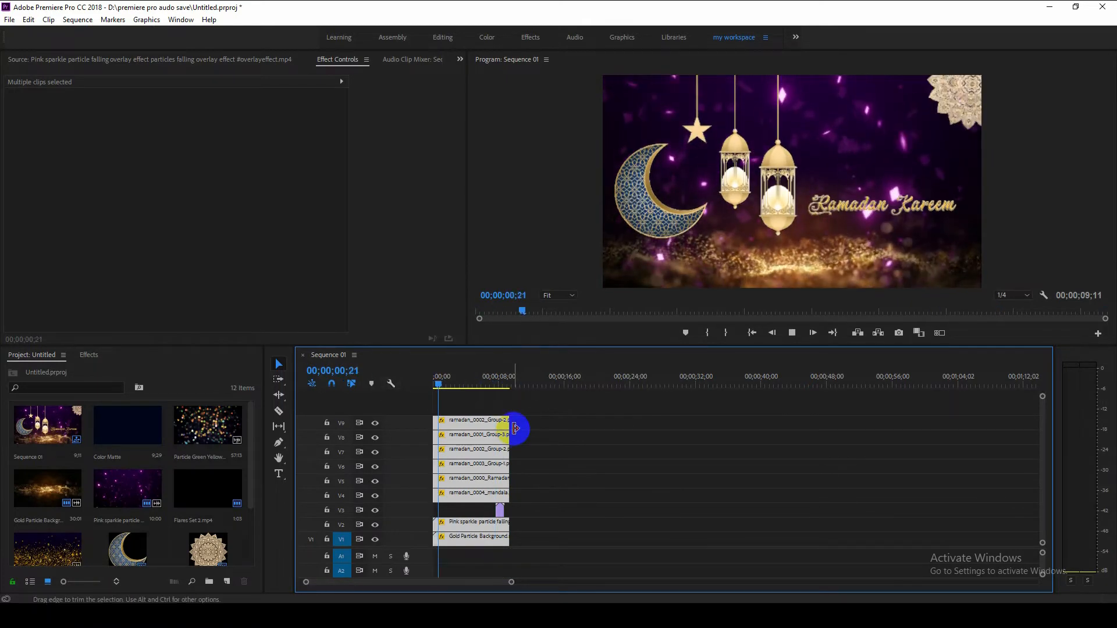
key(space)
- Move the mandala's second rotation keyframe to the end of its clip and preview the slower spin from the start
click(489, 523)
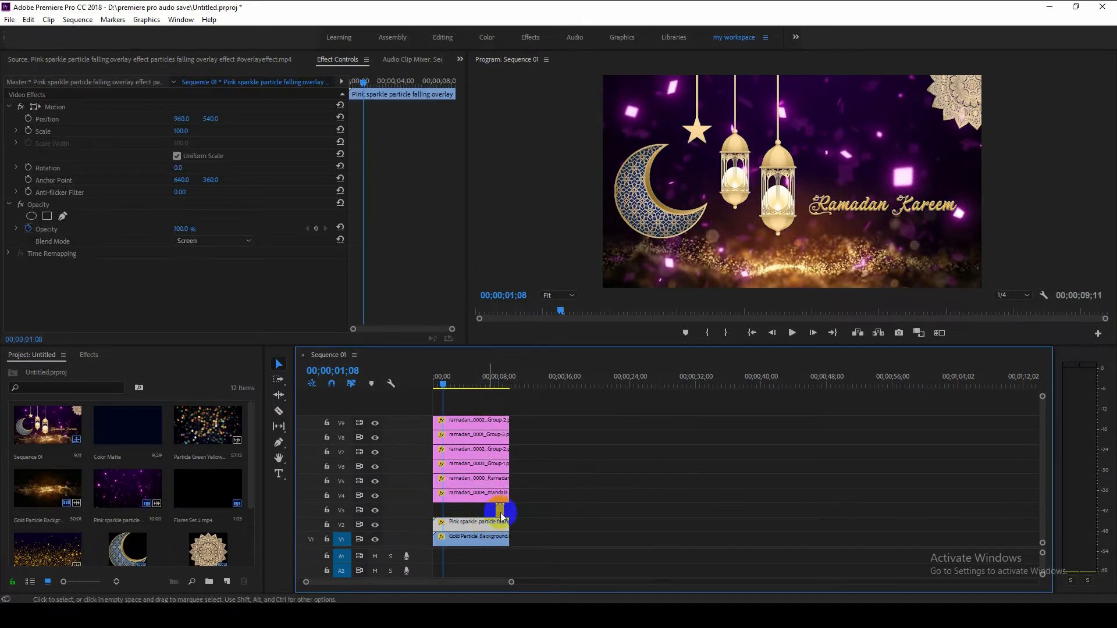
click(434, 386)
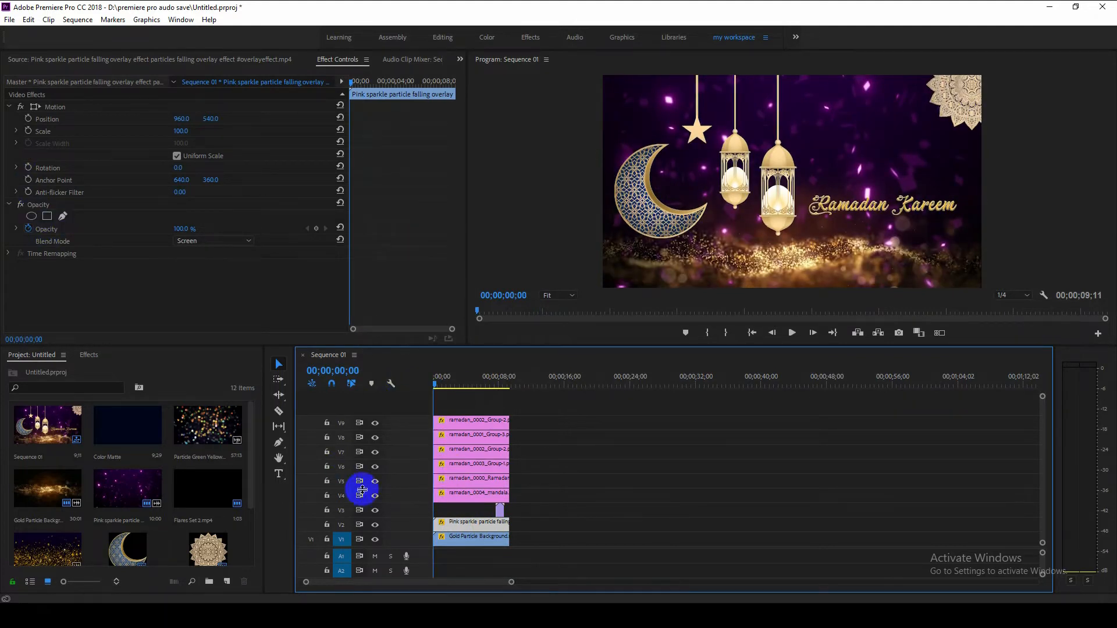
click(456, 494)
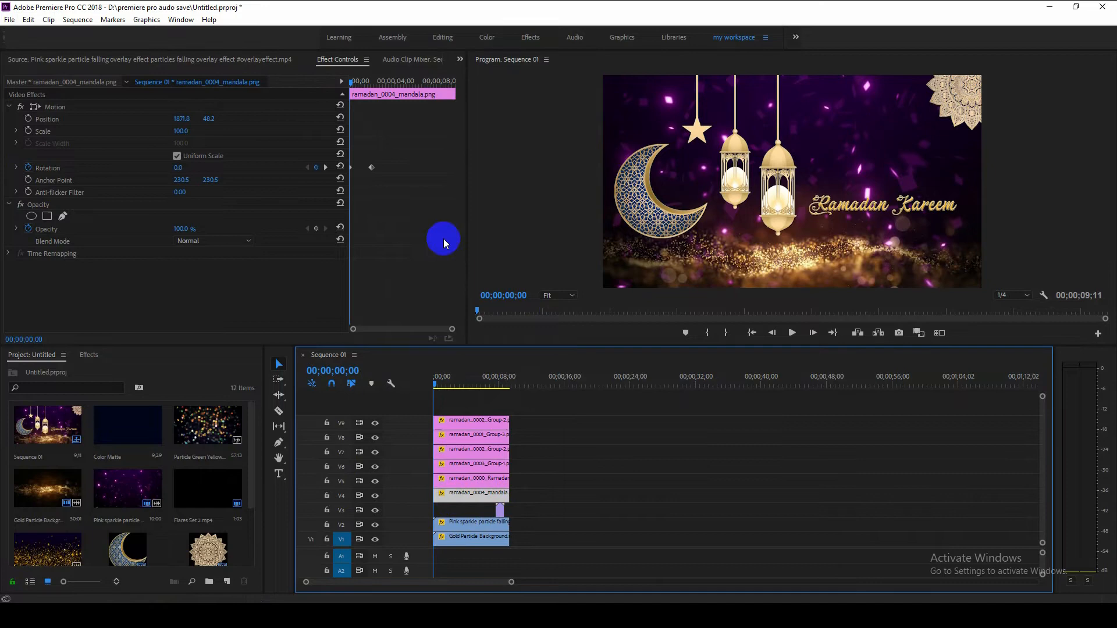
drag(376, 169, 446, 167)
click(498, 385)
drag(498, 391, 507, 390)
drag(445, 167, 455, 168)
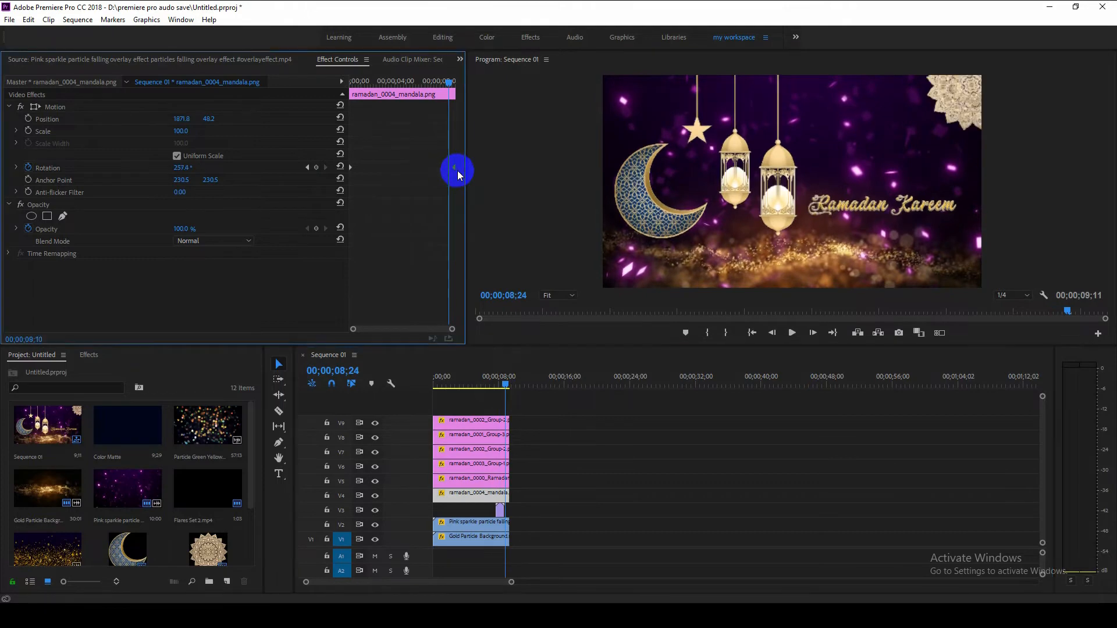
click(393, 383)
key(Home)
key(space)
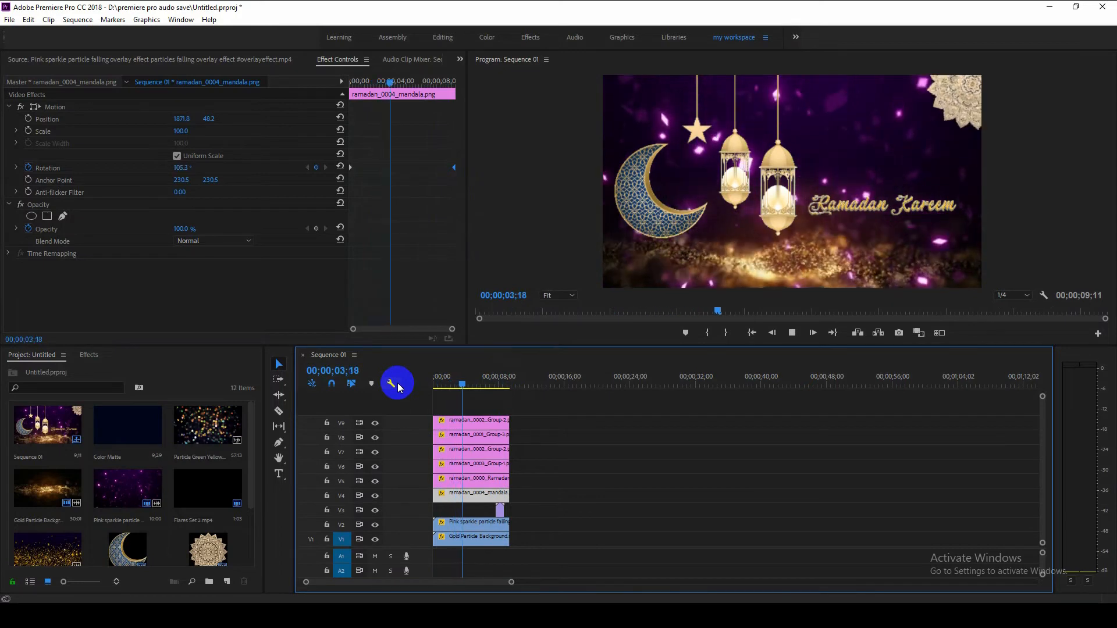
key(space)
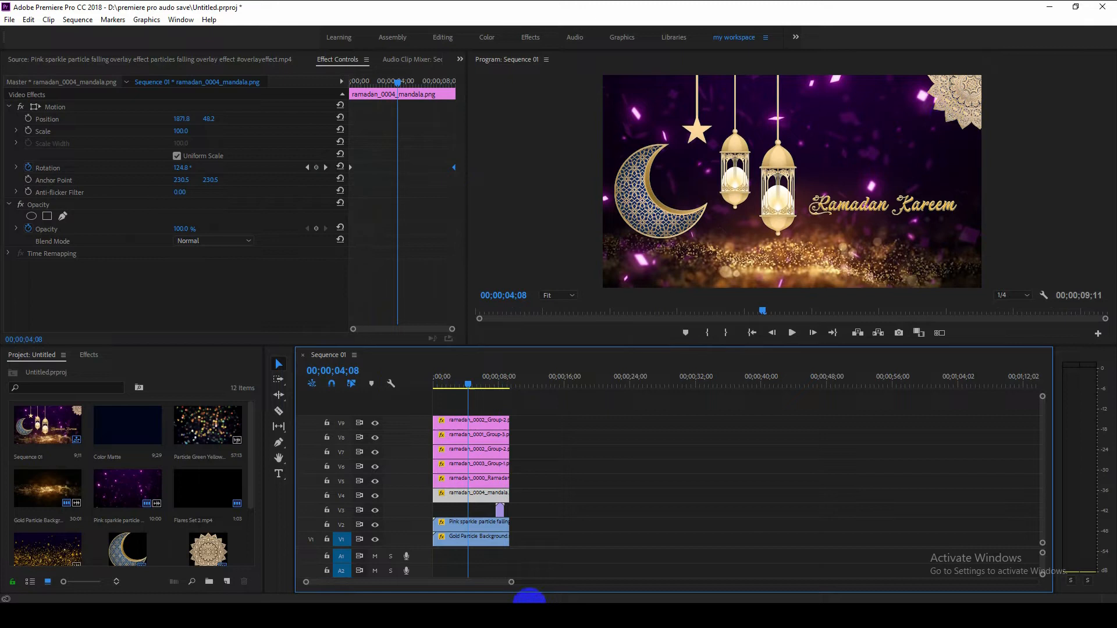
- Lower the mandala clip's opacity to 46% and play the sequence from the start to check it
drag(183, 229, 158, 231)
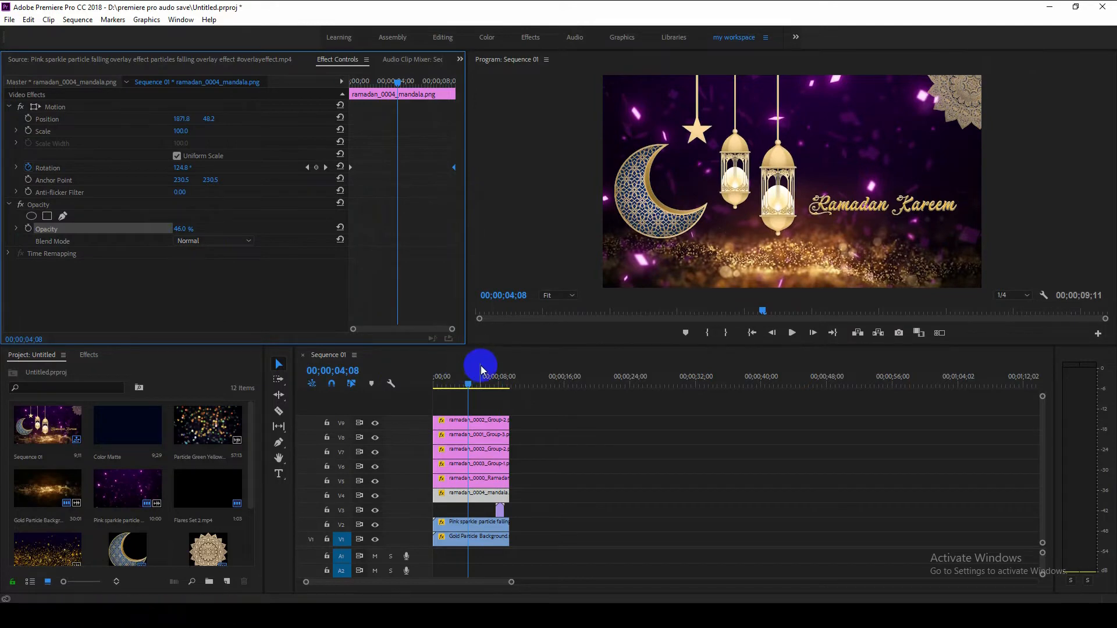
drag(465, 387, 376, 386)
key(space)
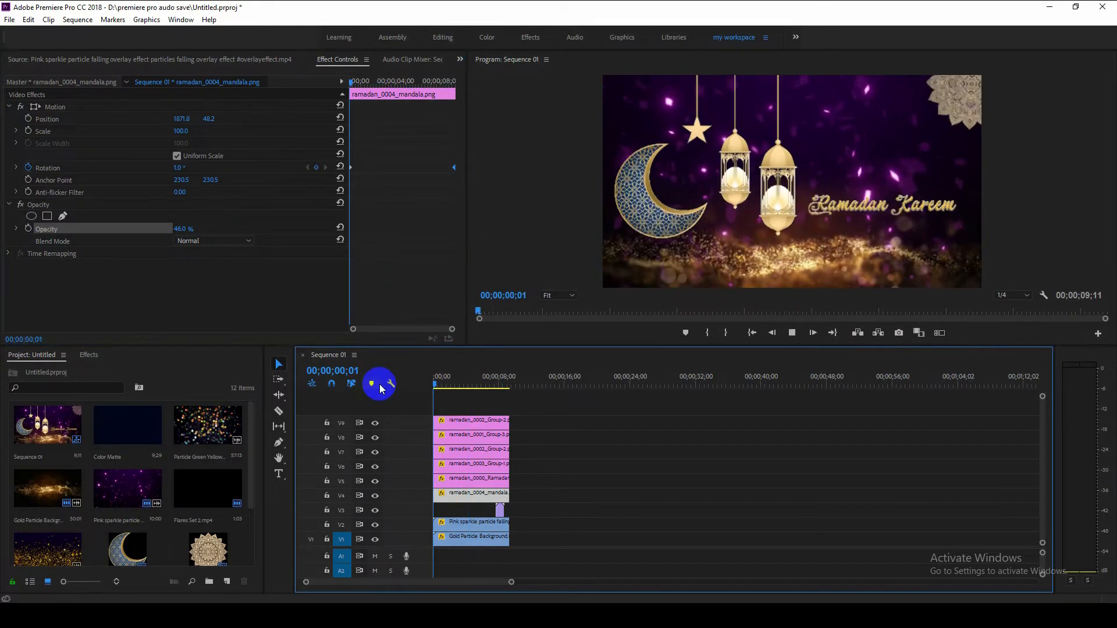
key(space)
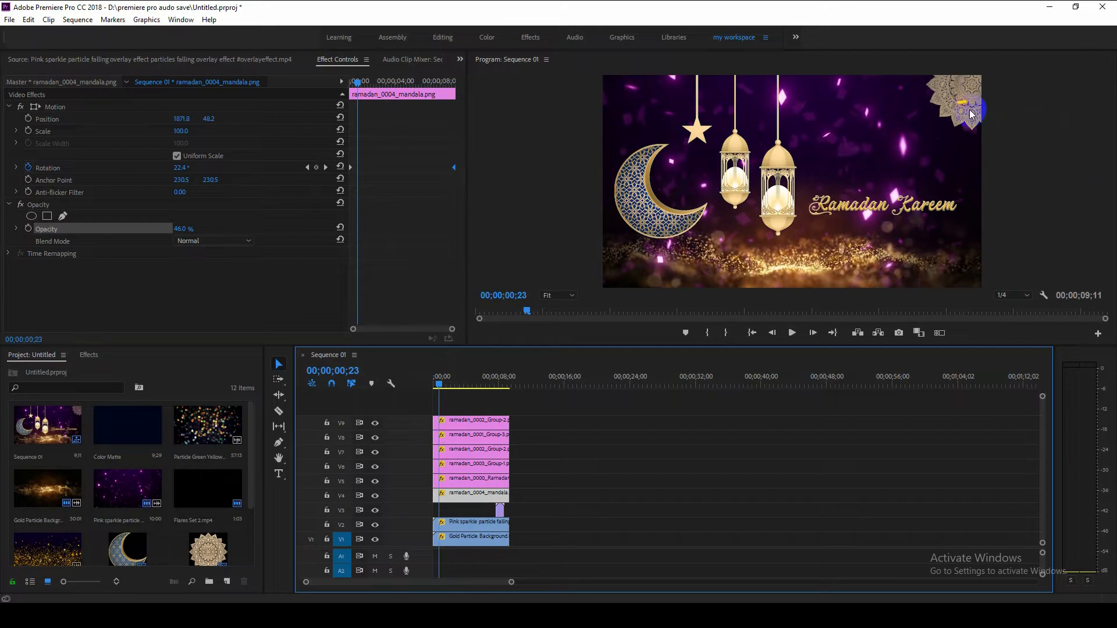
key(space)
key(space)
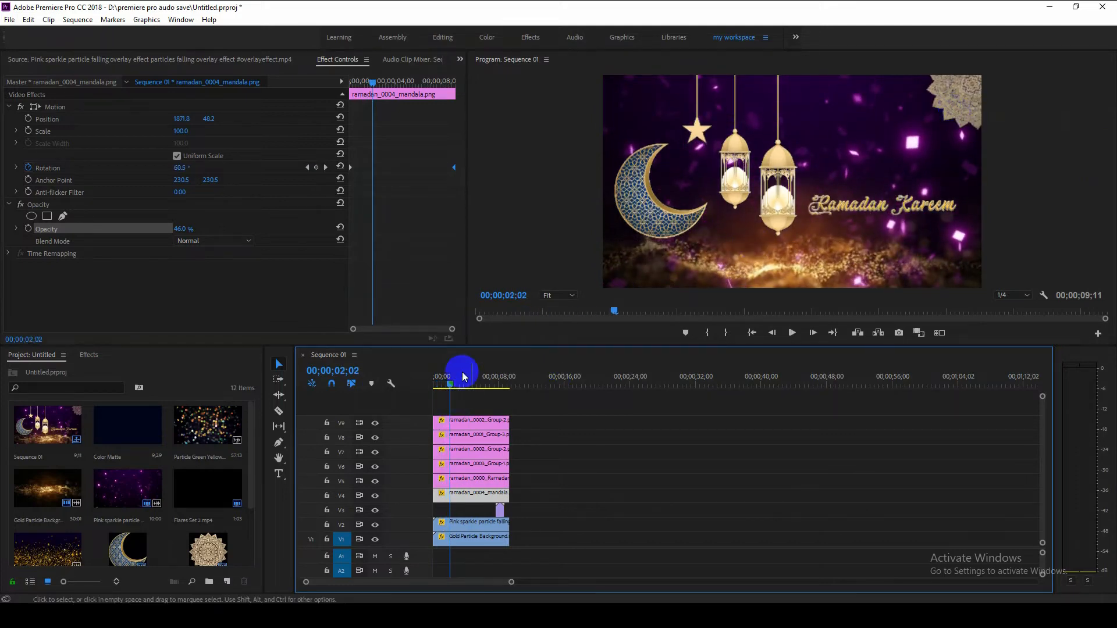
- At the start of the sequence, rotate the crescent moon clip to -32° and enable rotation keyframing there
drag(448, 379, 424, 381)
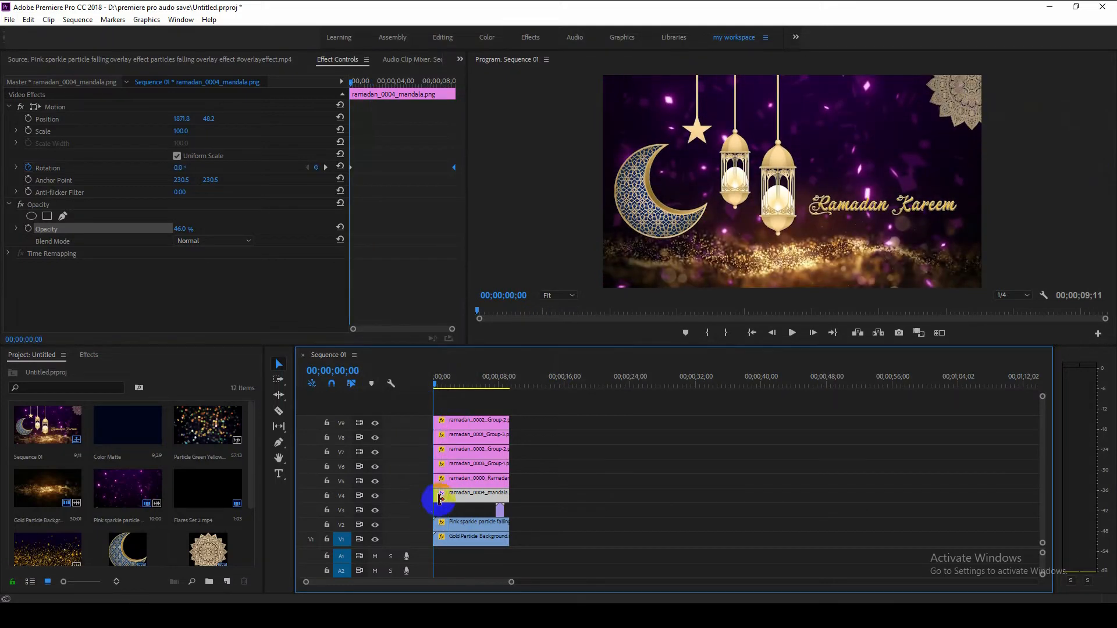
click(453, 479)
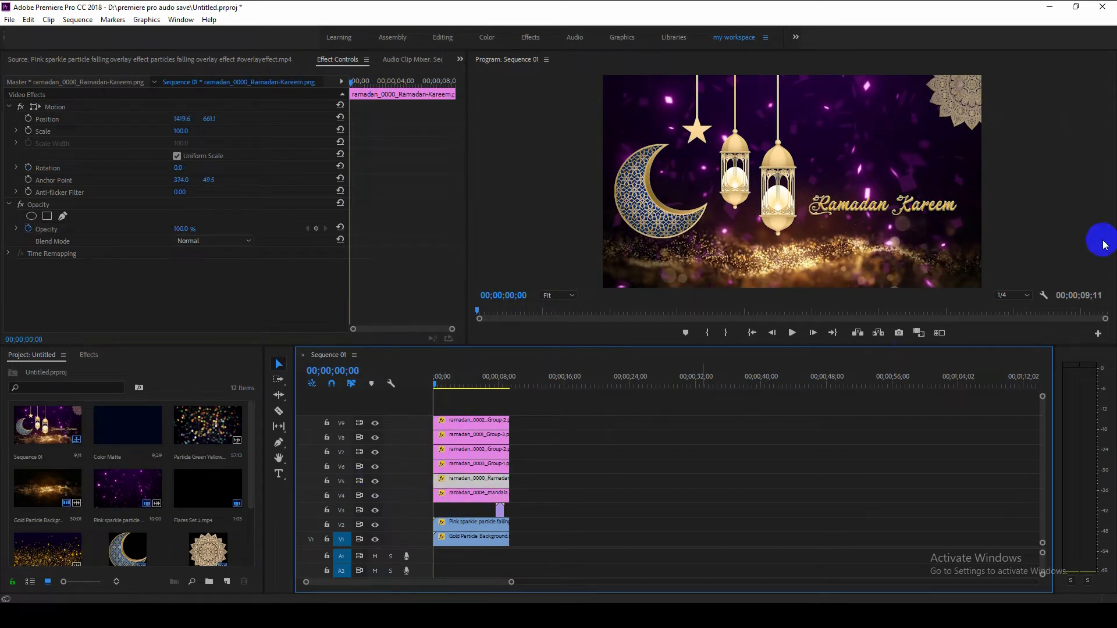
click(455, 468)
click(375, 467)
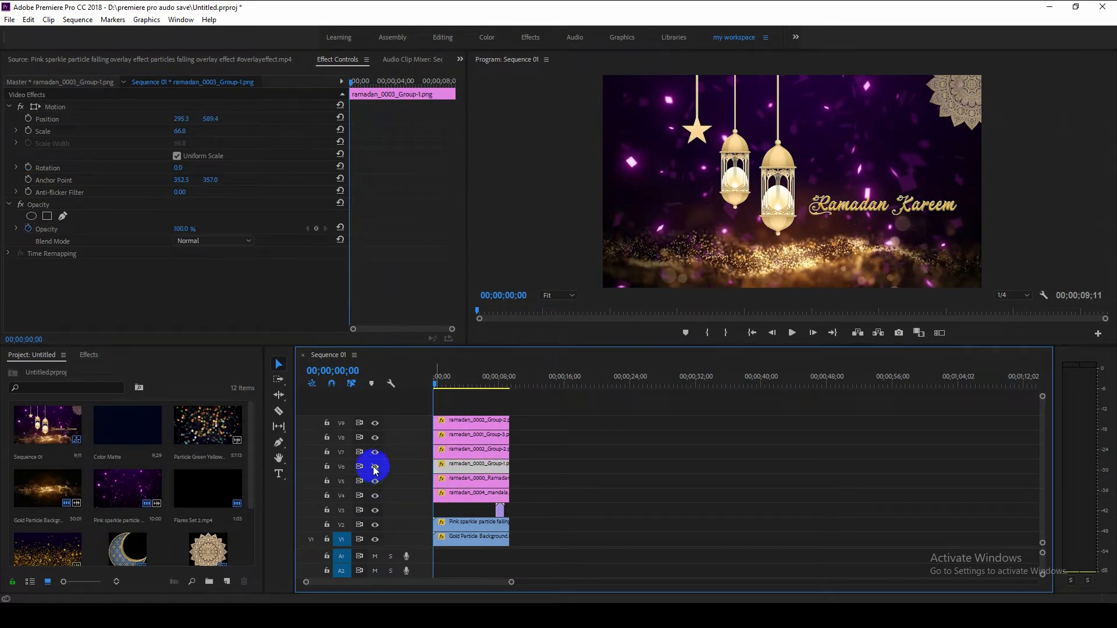
click(374, 467)
drag(178, 169, 160, 173)
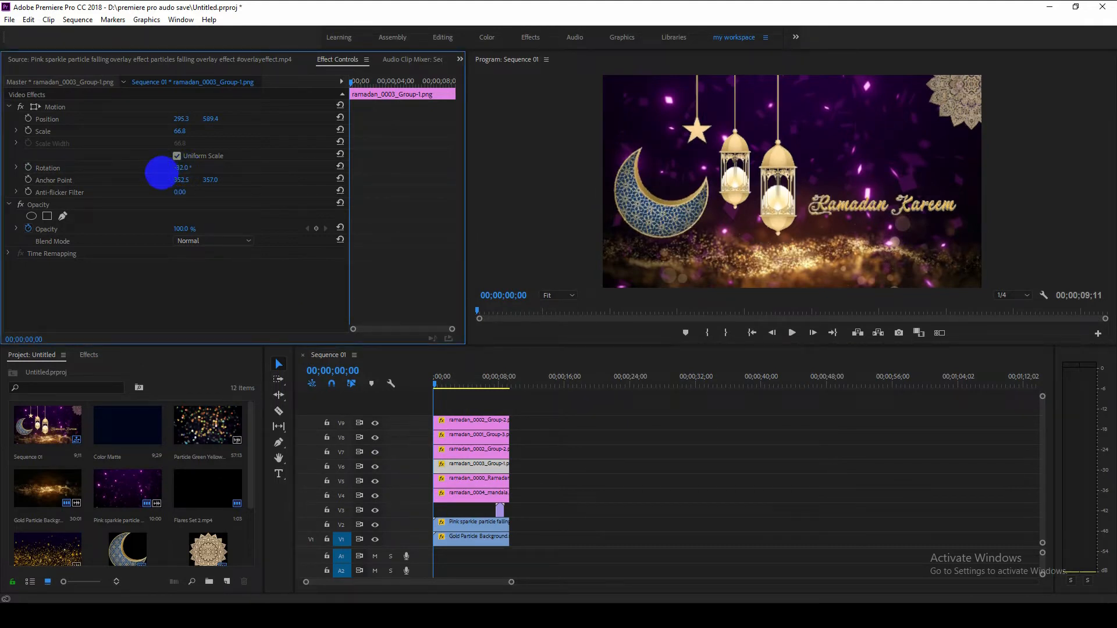
click(28, 167)
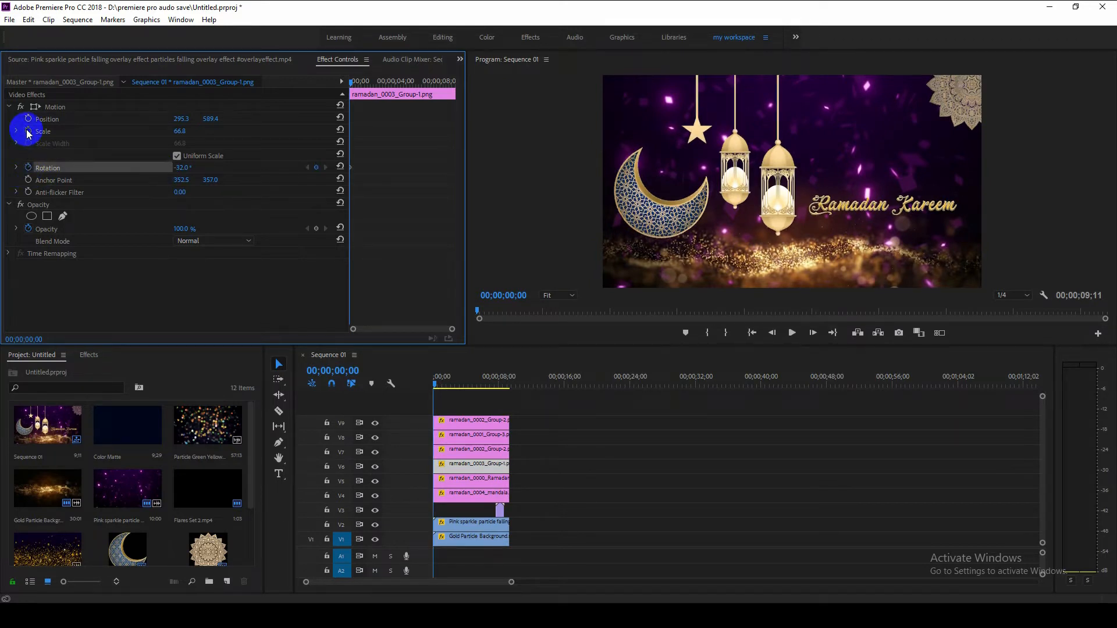
- Enable scale keyframing for the crescent moon at the first frame and set its scale to 0
click(28, 131)
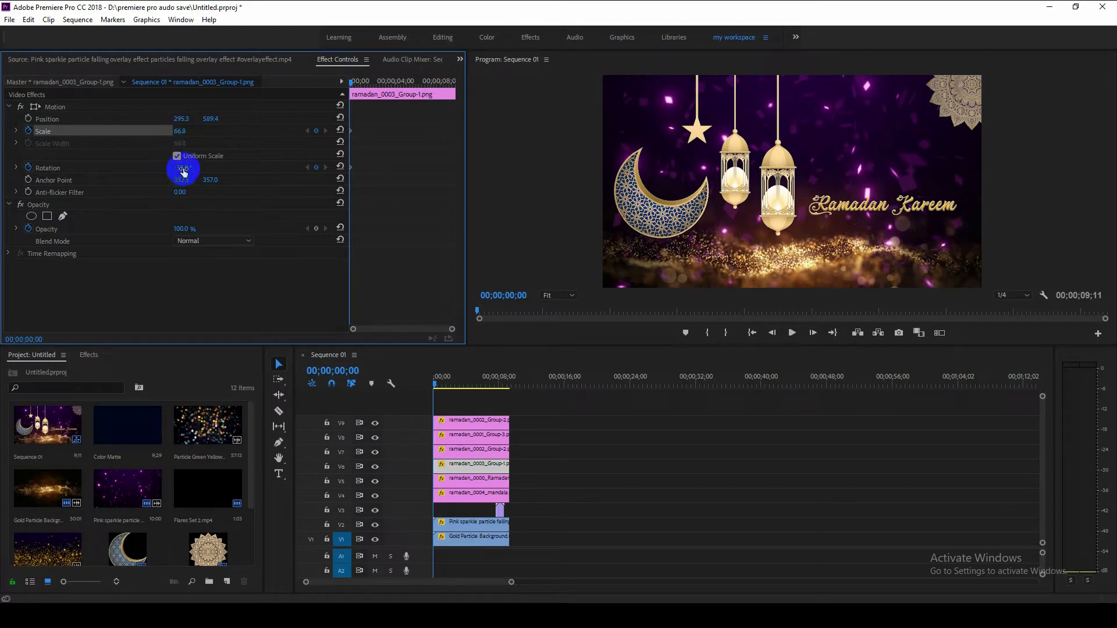
click(180, 131)
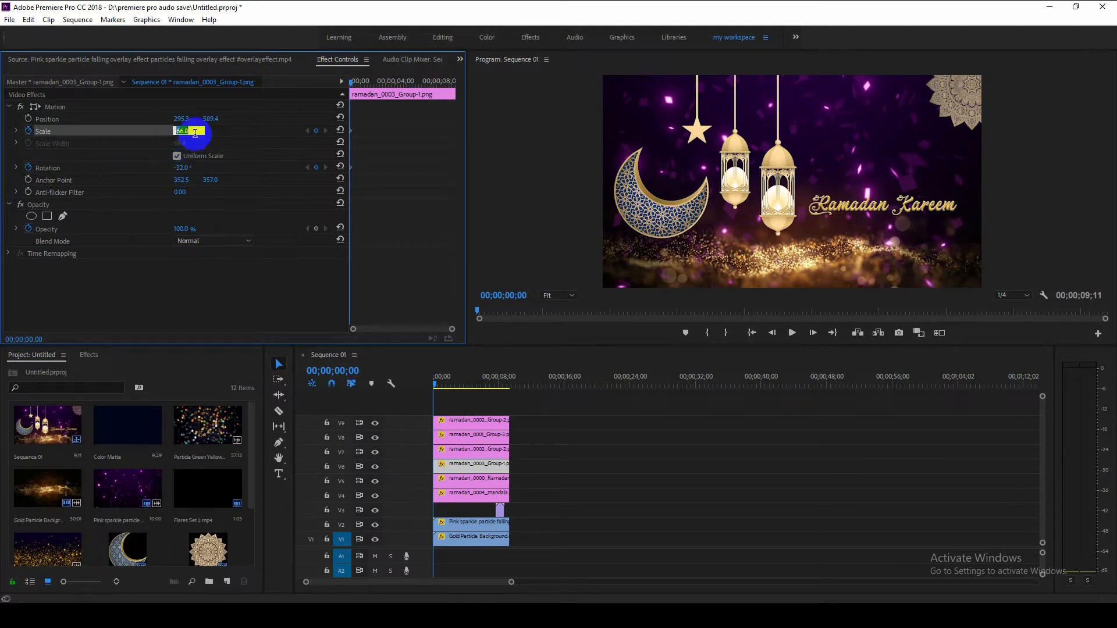
text(0)
key(Return)
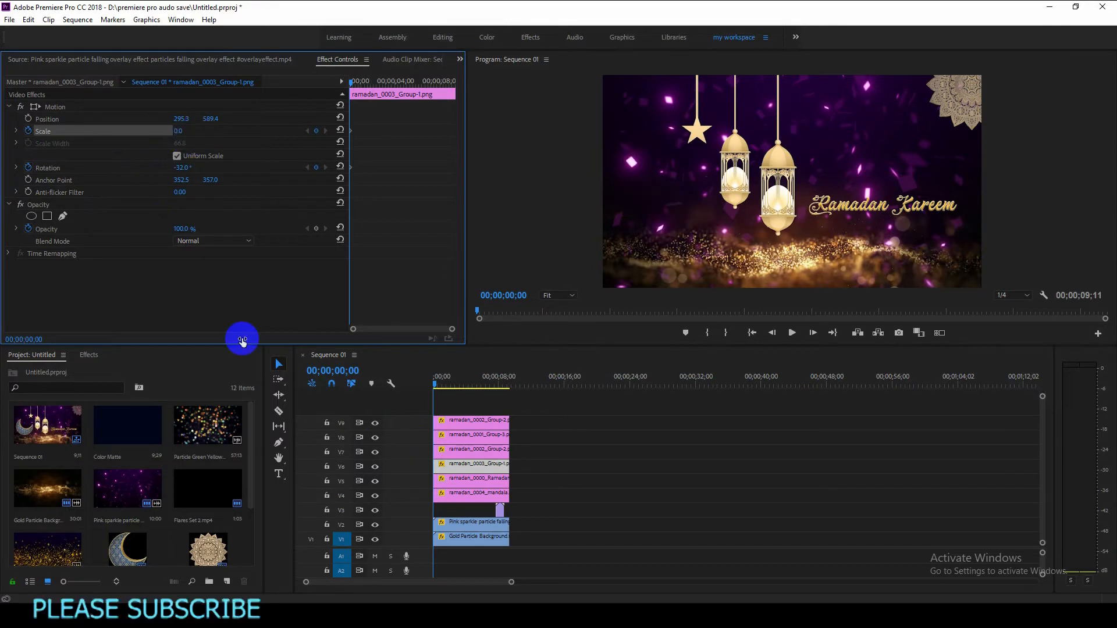
- At 00;00;00;25, keyframe the crescent moon's scale at 63 and its rotation at 0°
click(360, 370)
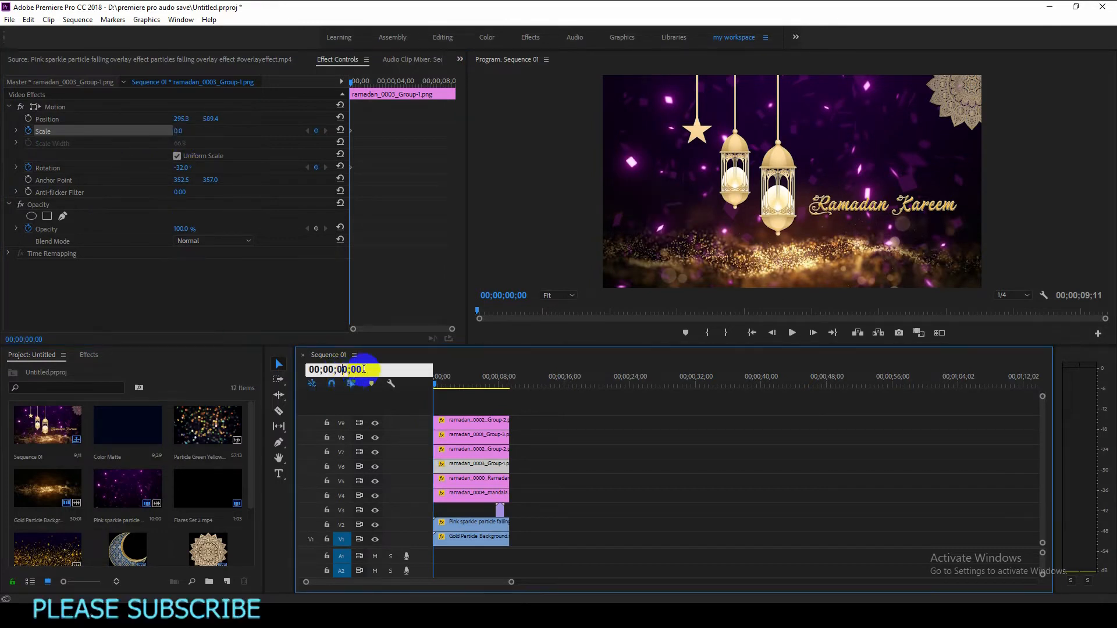
key(BackSpace)
key(BackSpace)
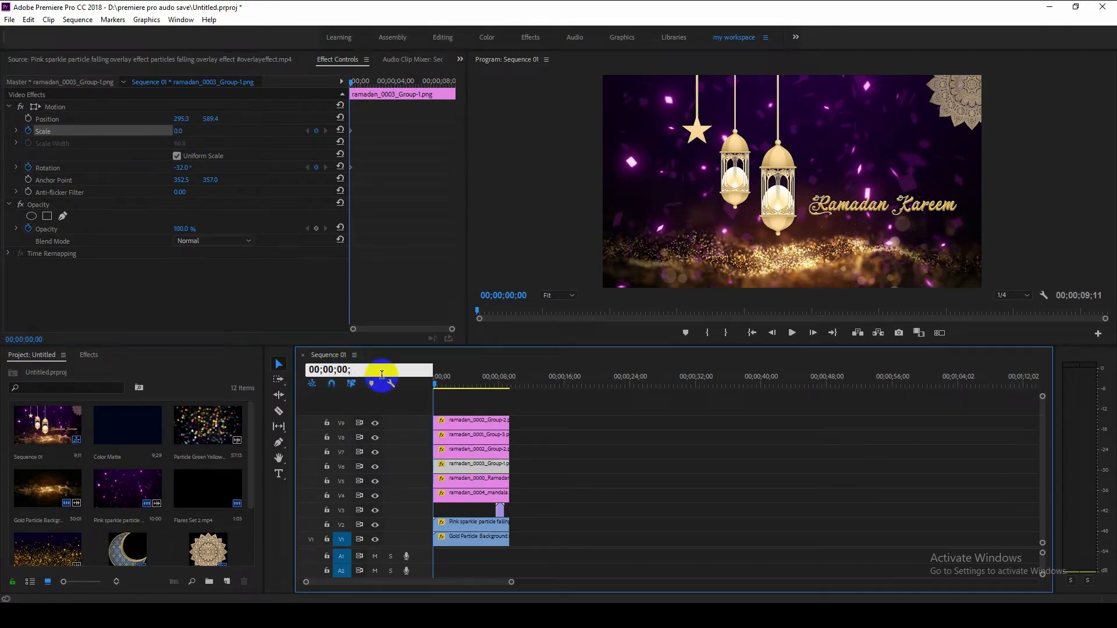
text(25)
key(Return)
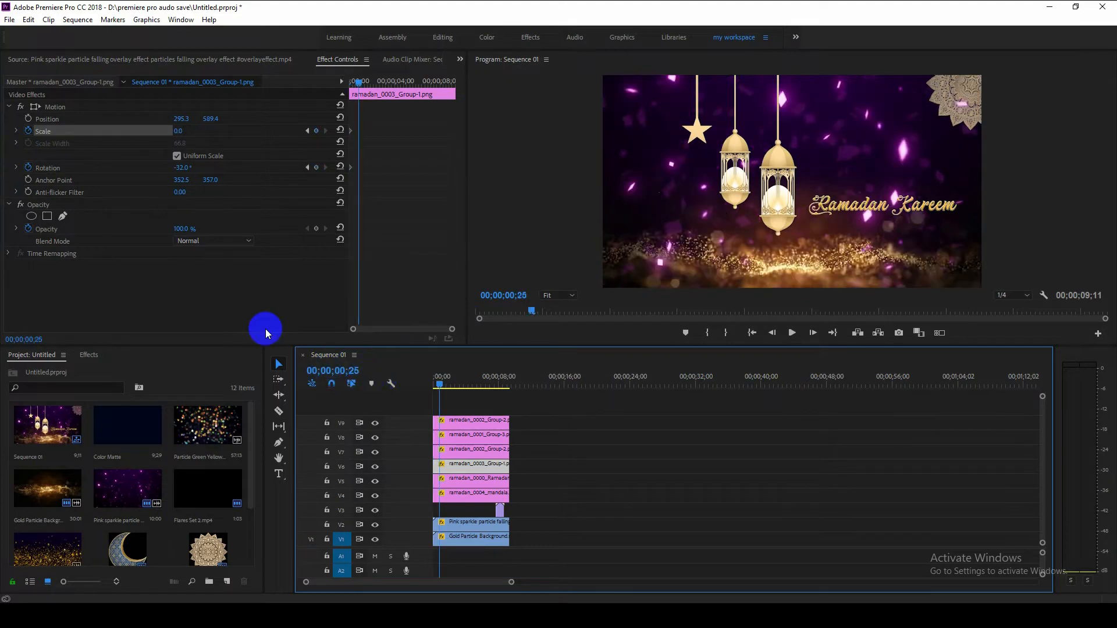
click(341, 131)
drag(180, 134, 157, 132)
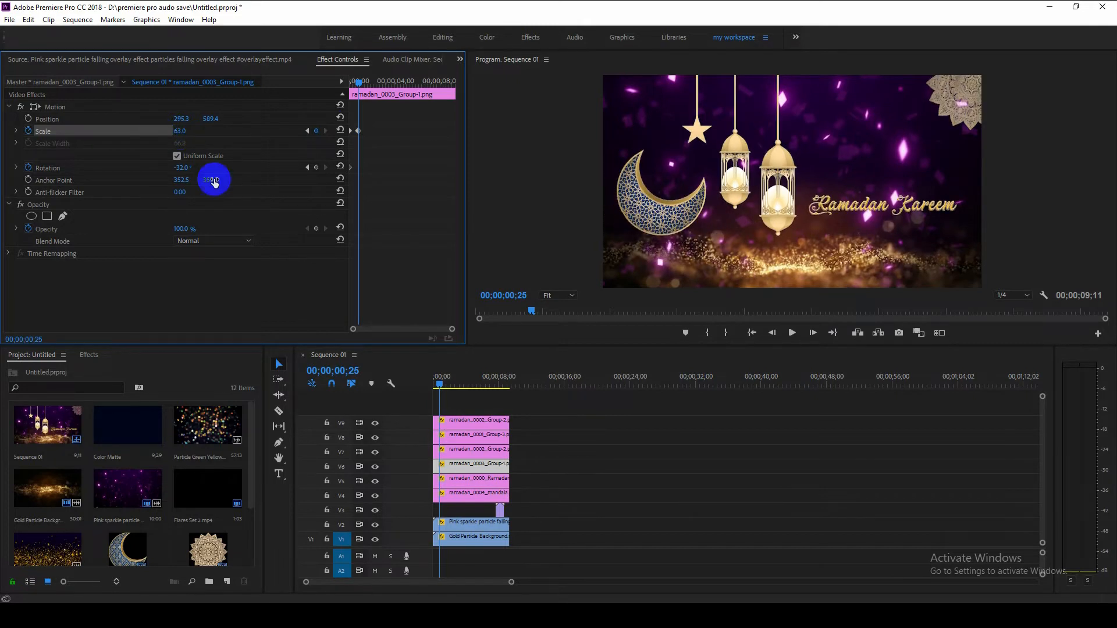
click(342, 166)
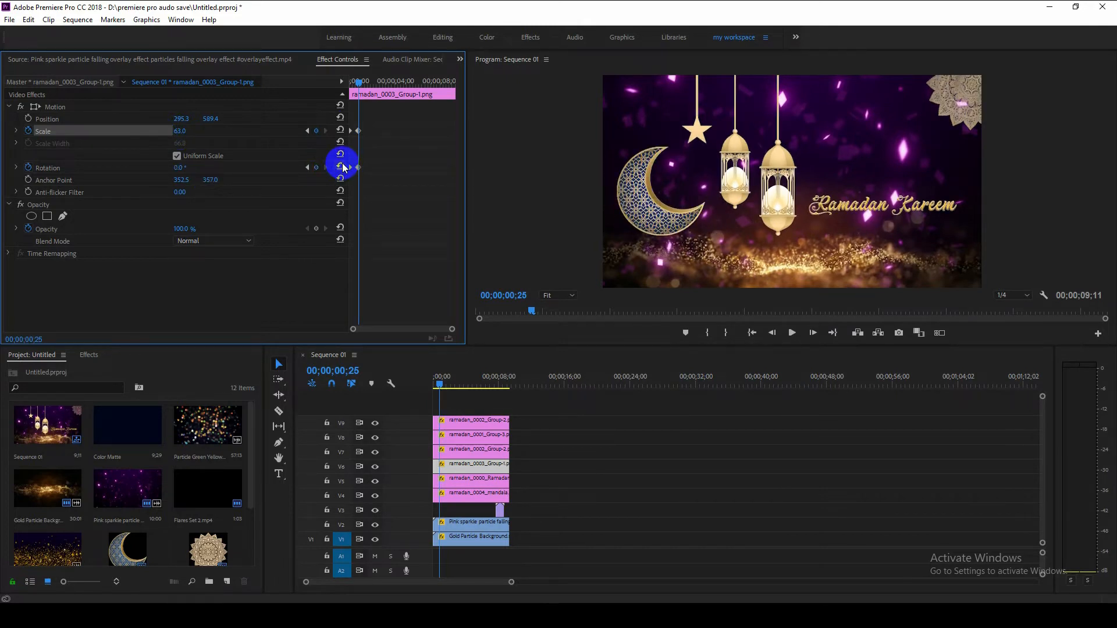
- Play the sequence from the start to check the crescent moon's scale and rotation animation
drag(436, 383, 373, 382)
key(space)
key(space)
key(space)
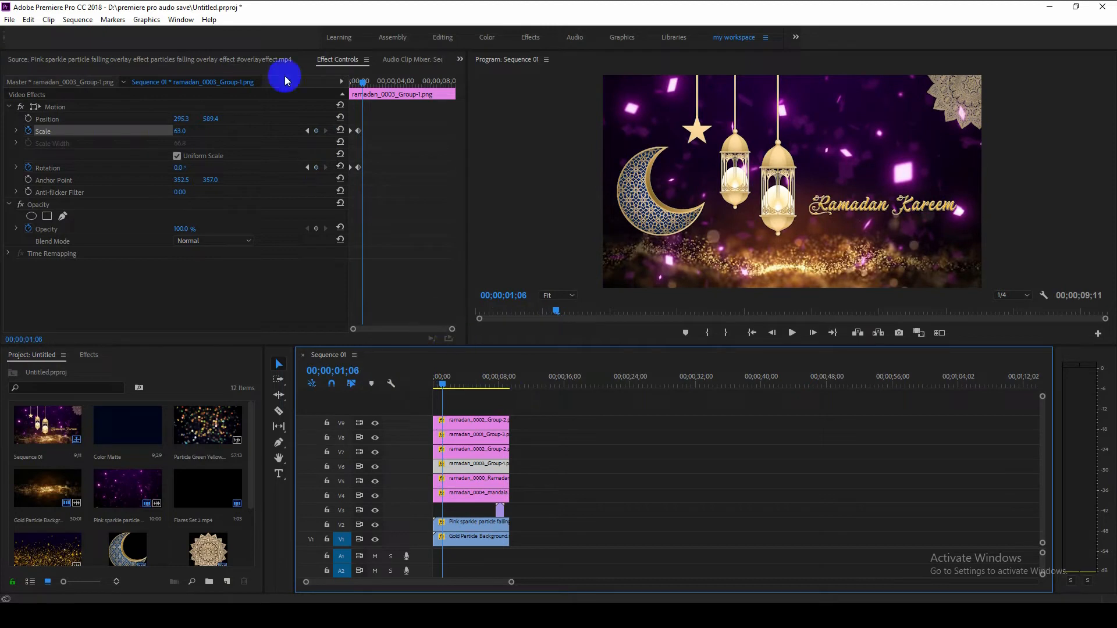
drag(366, 89, 345, 87)
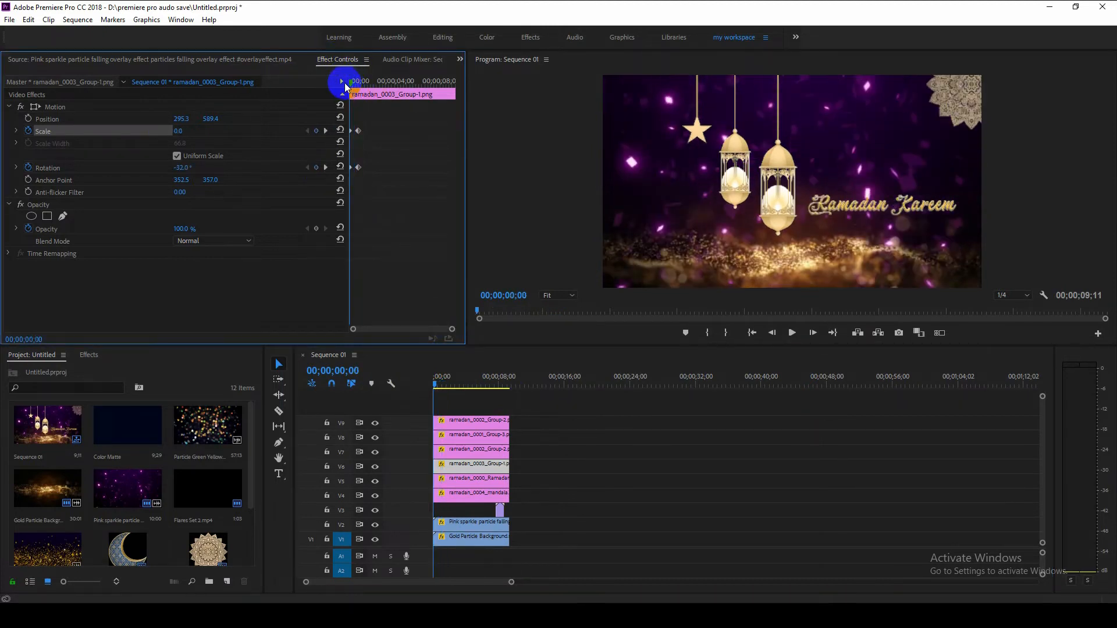
key(space)
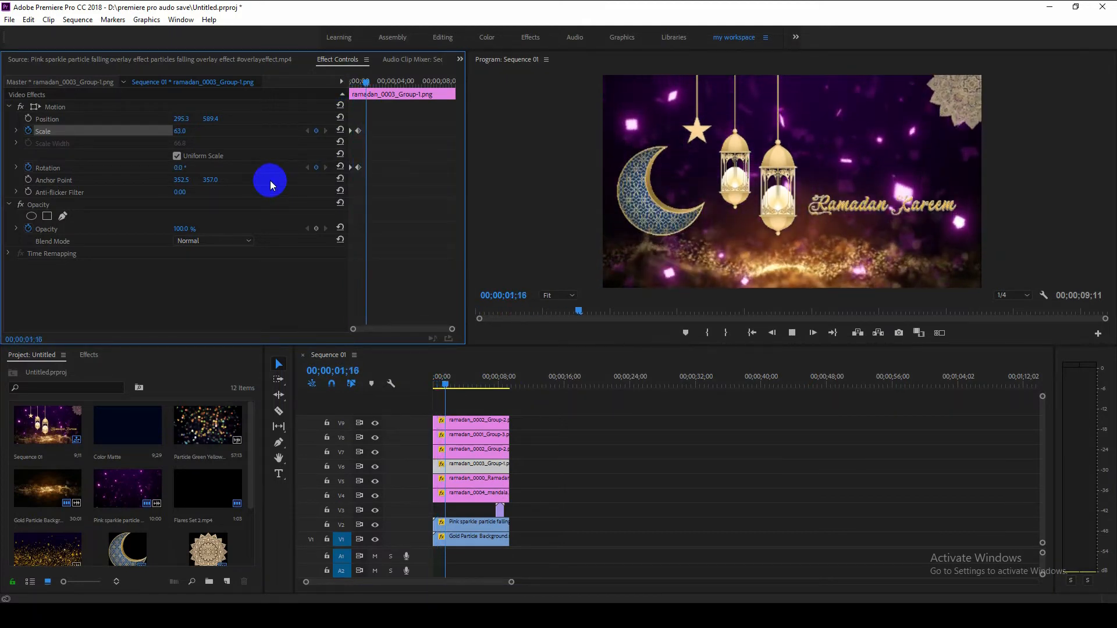
key(space)
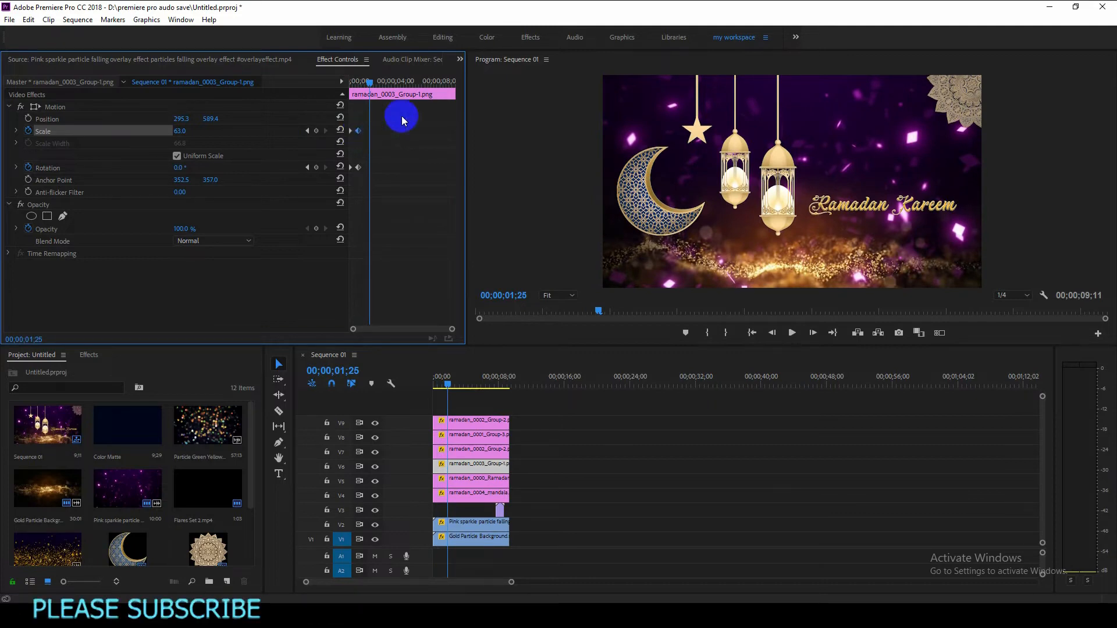
- Move the moon's second scale and rotation keyframes to 00;00;00;14 and preview the motion from the start
drag(369, 81, 355, 82)
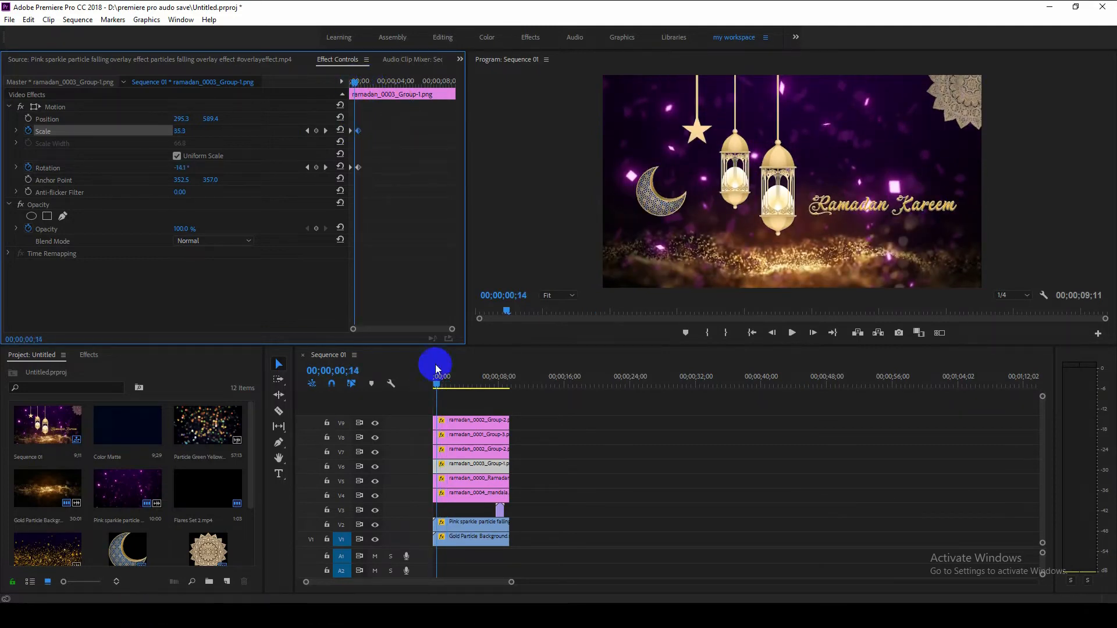
drag(451, 329, 424, 330)
drag(407, 176, 392, 116)
drag(392, 167, 374, 167)
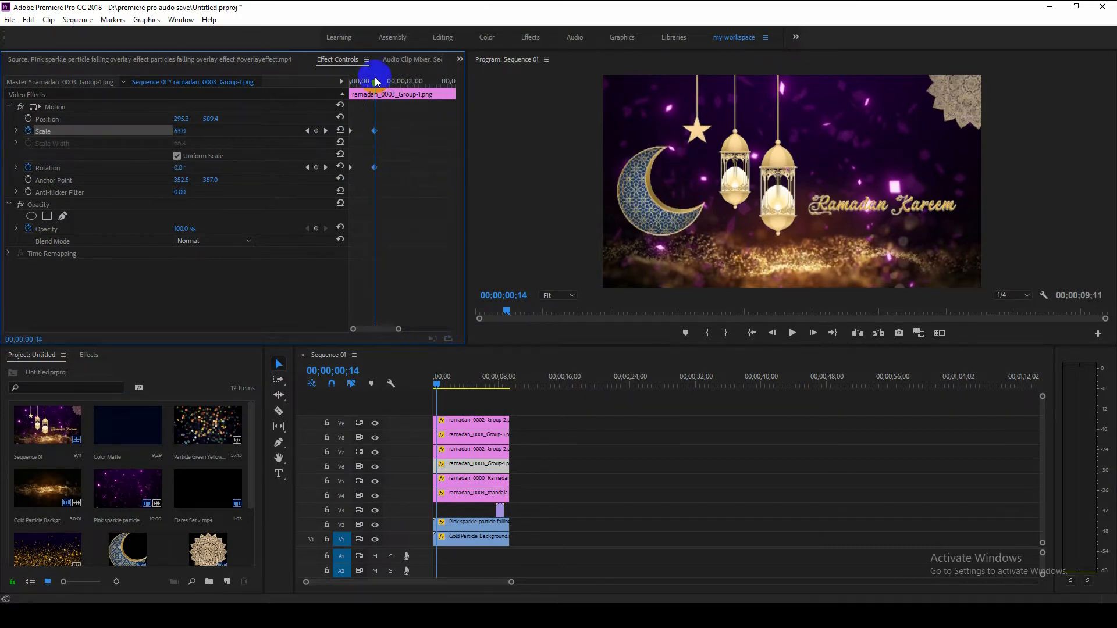
drag(374, 77, 280, 83)
key(space)
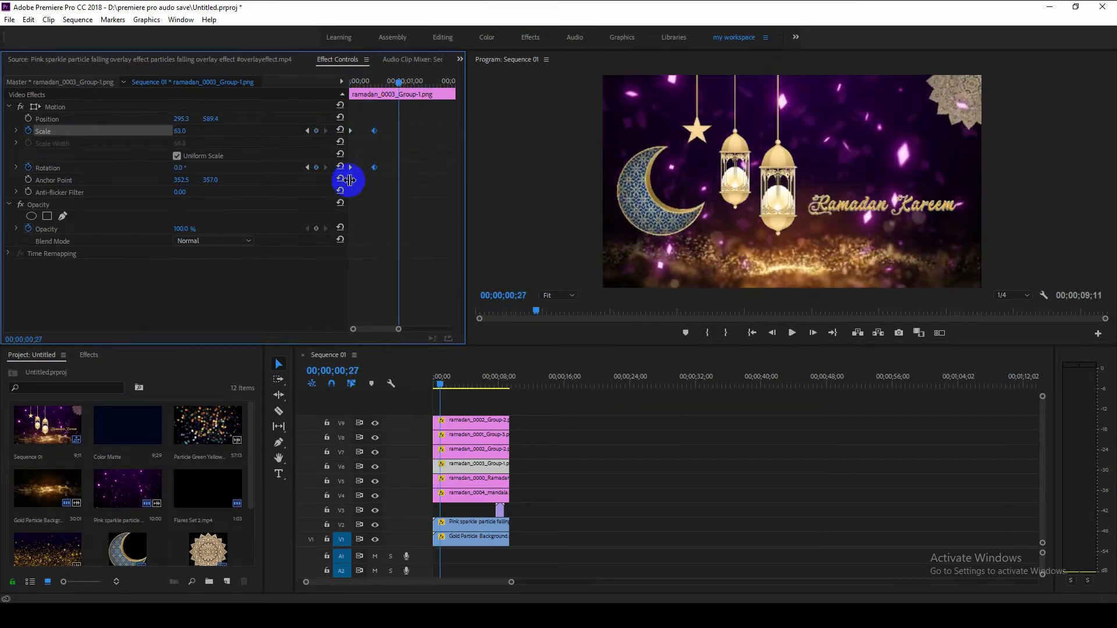
- Apply Ease In to the moon's ending scale and rotation keyframes and Ease Out to the starting ones
drag(398, 178, 344, 122)
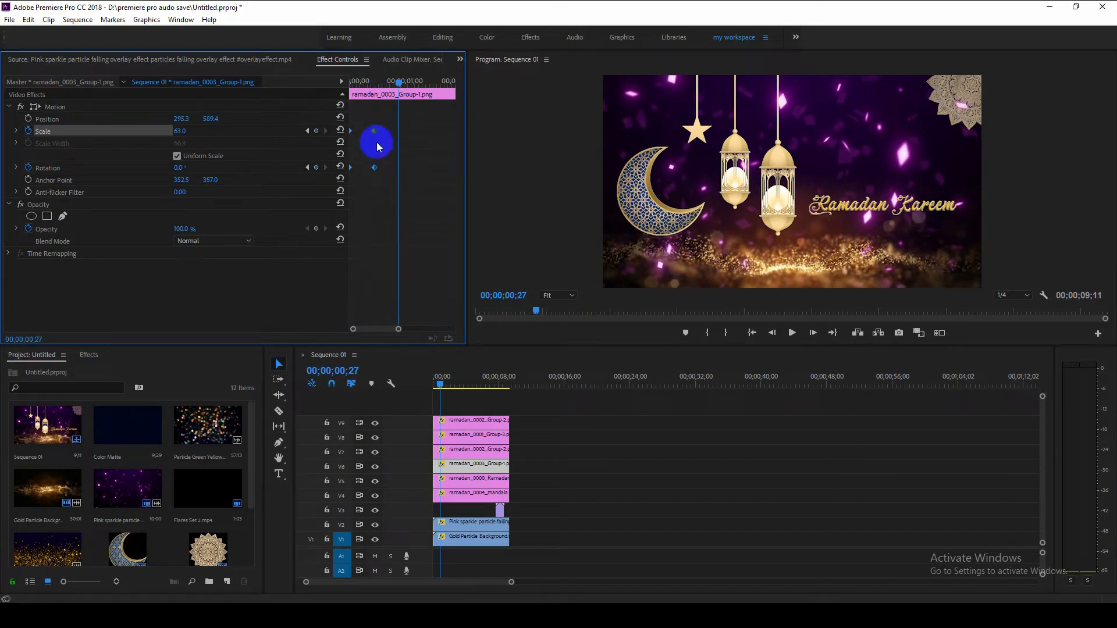
drag(387, 183, 367, 123)
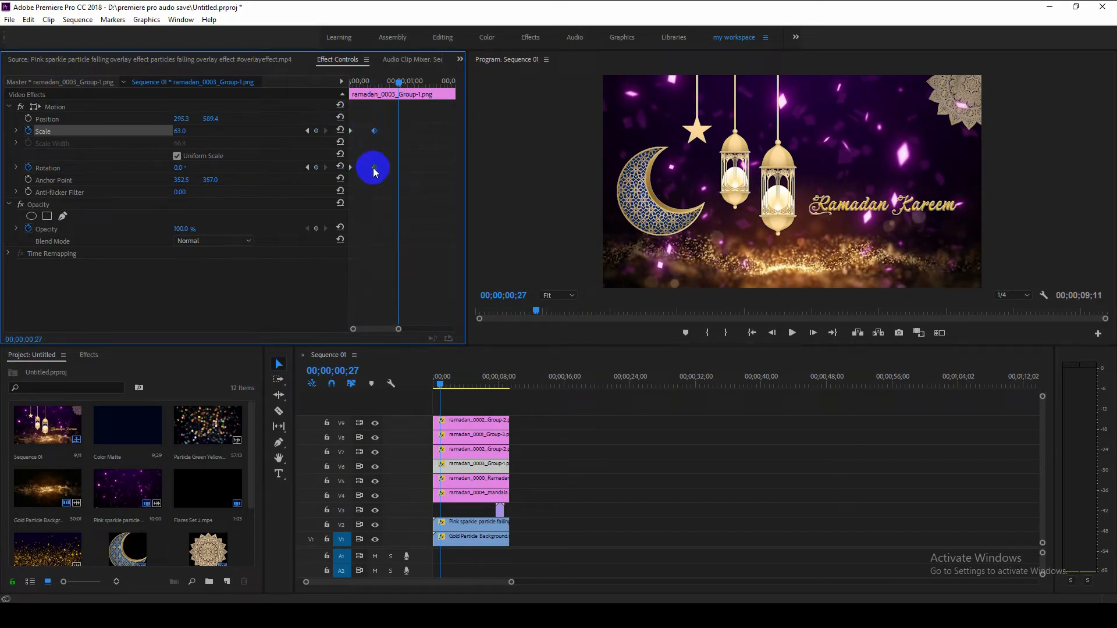
right_click(373, 168)
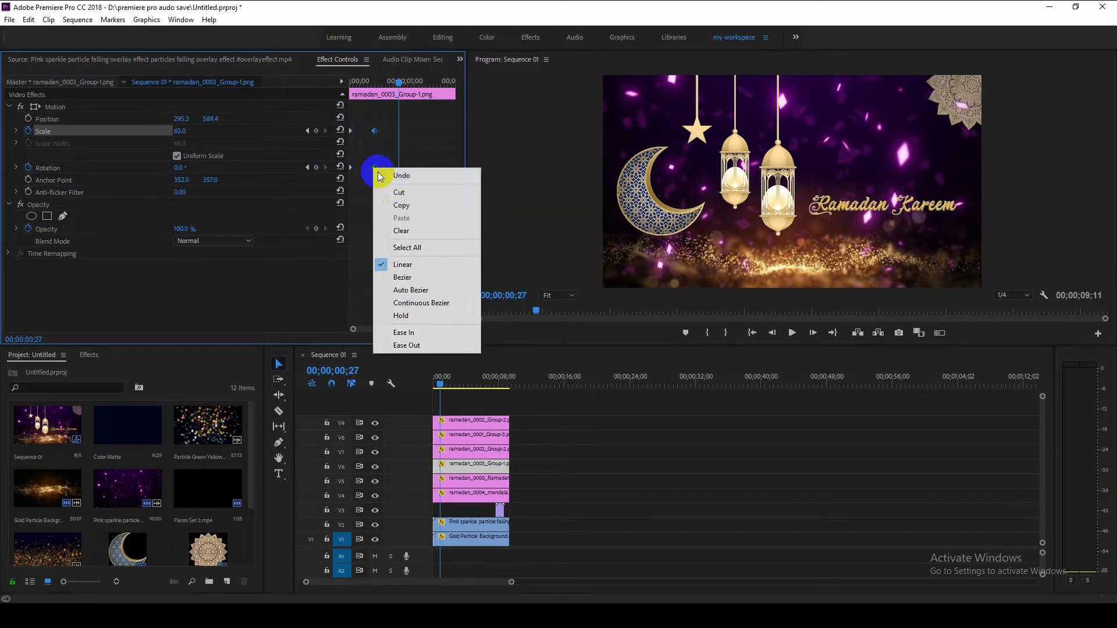
click(427, 331)
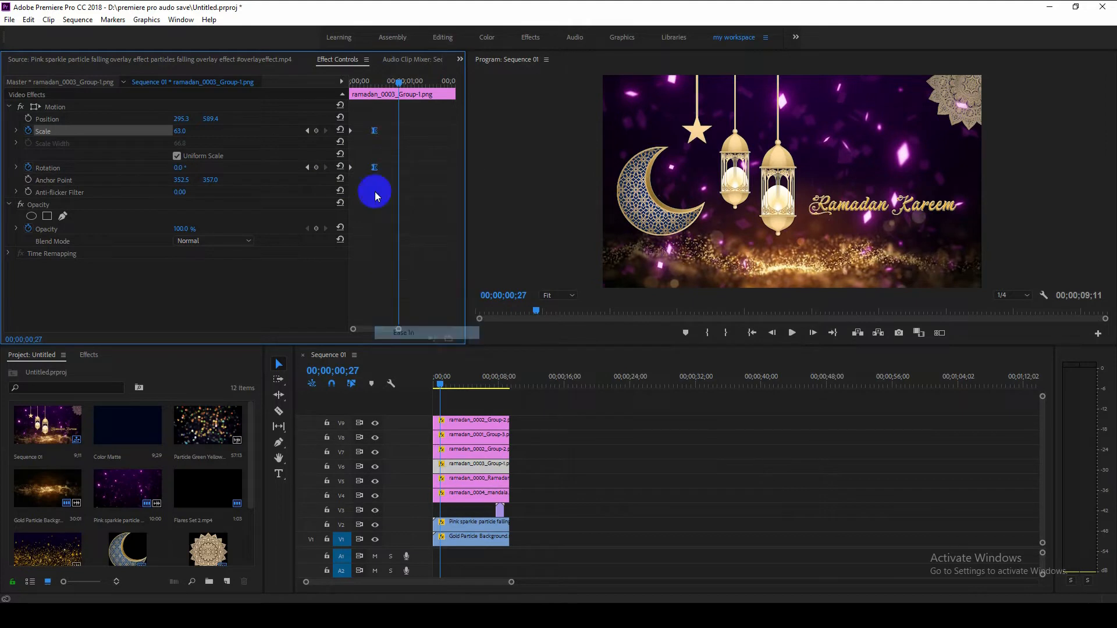
right_click(351, 166)
click(401, 346)
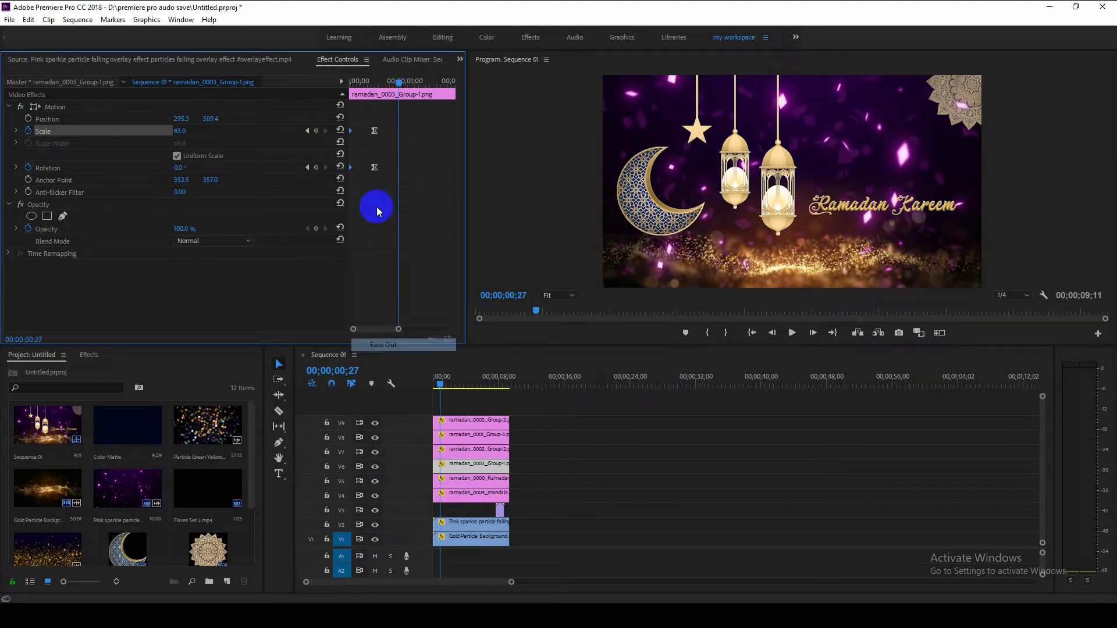
- Show the value and velocity graphs of the moon's rotation and scale, and preview the eased motion from the start
click(16, 167)
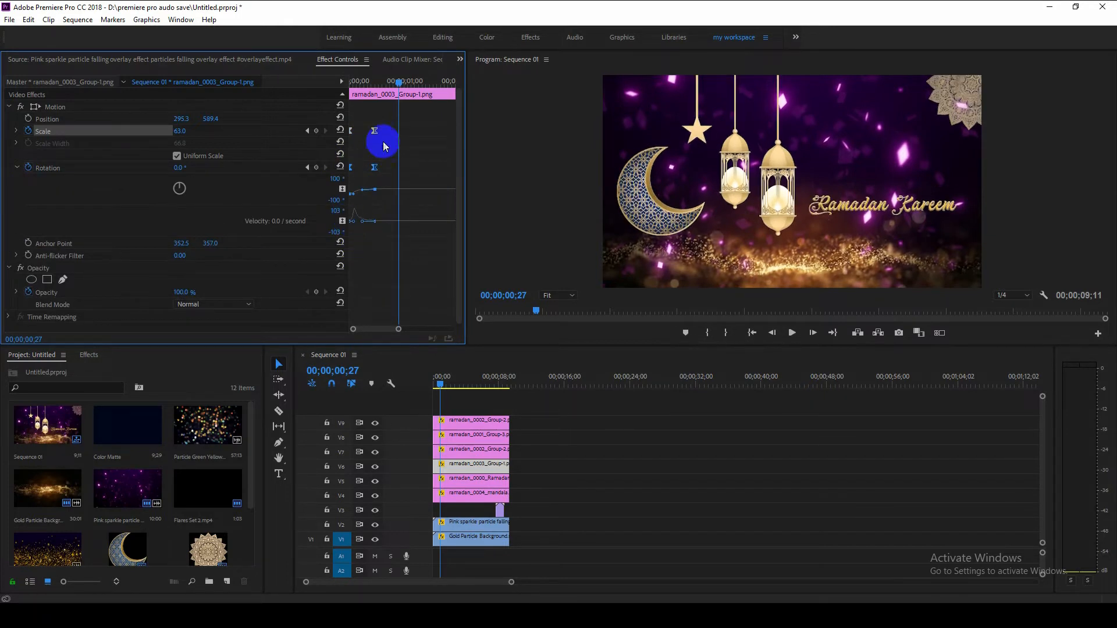
click(16, 131)
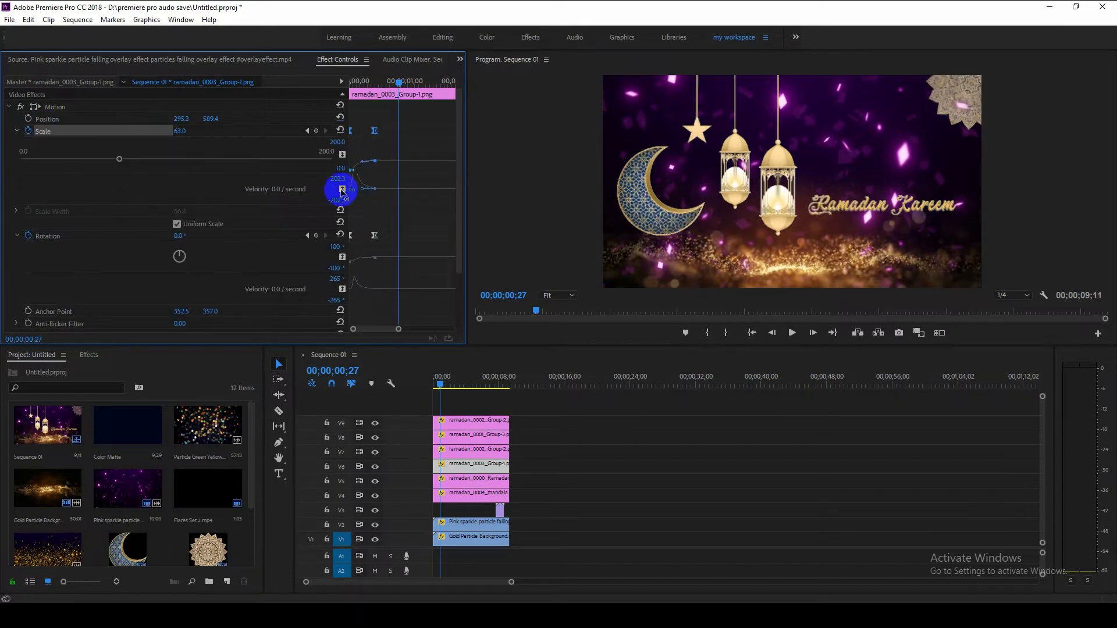
drag(439, 389, 414, 389)
key(space)
key(space)
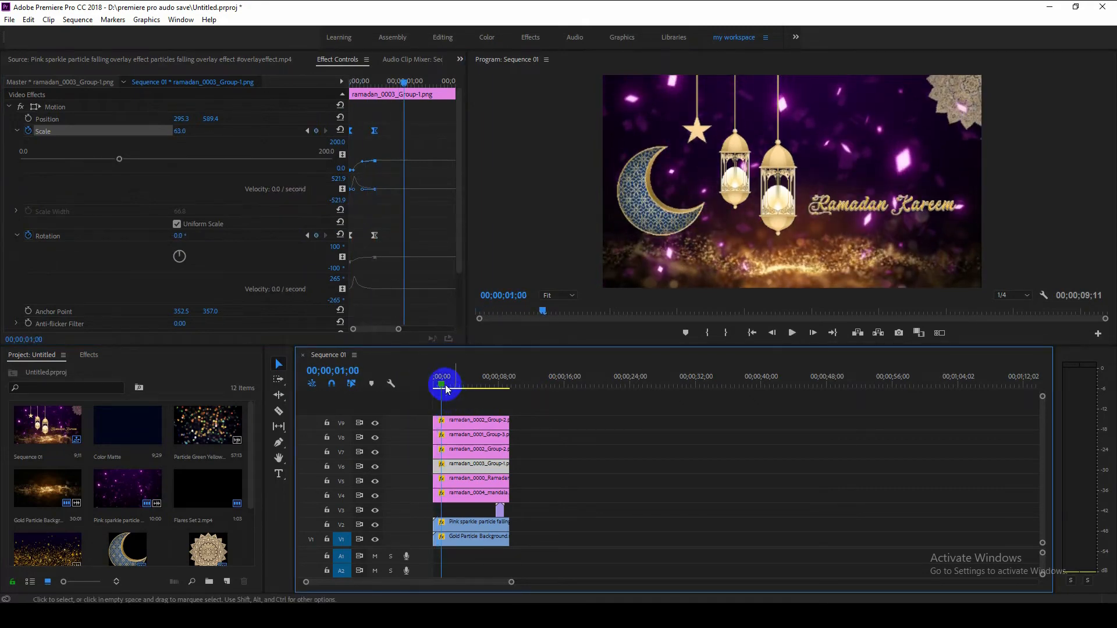
drag(441, 386, 391, 385)
key(space)
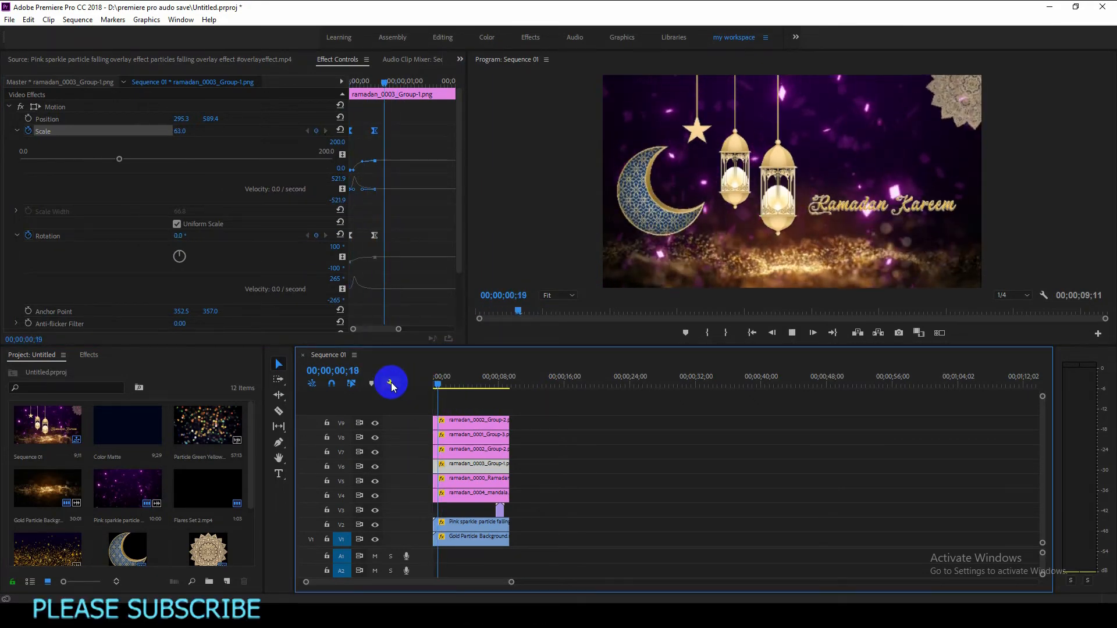
- Move the moon's ending scale and rotation keyframes to 00;00;00;29 and play the animation from the start
click(385, 143)
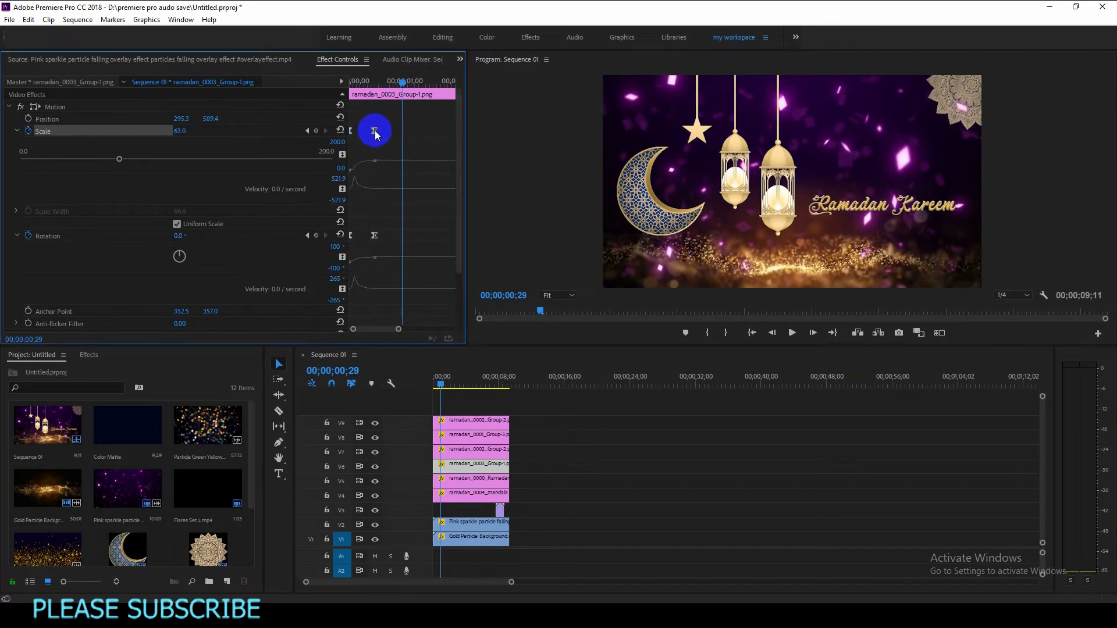
drag(388, 243, 402, 130)
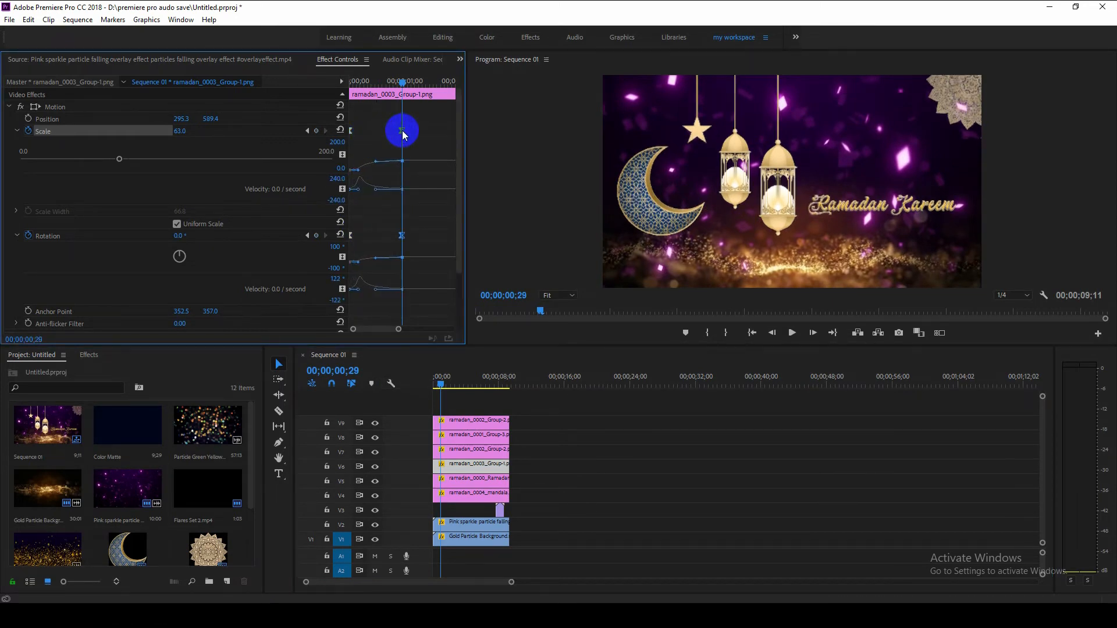
key(Home)
key(space)
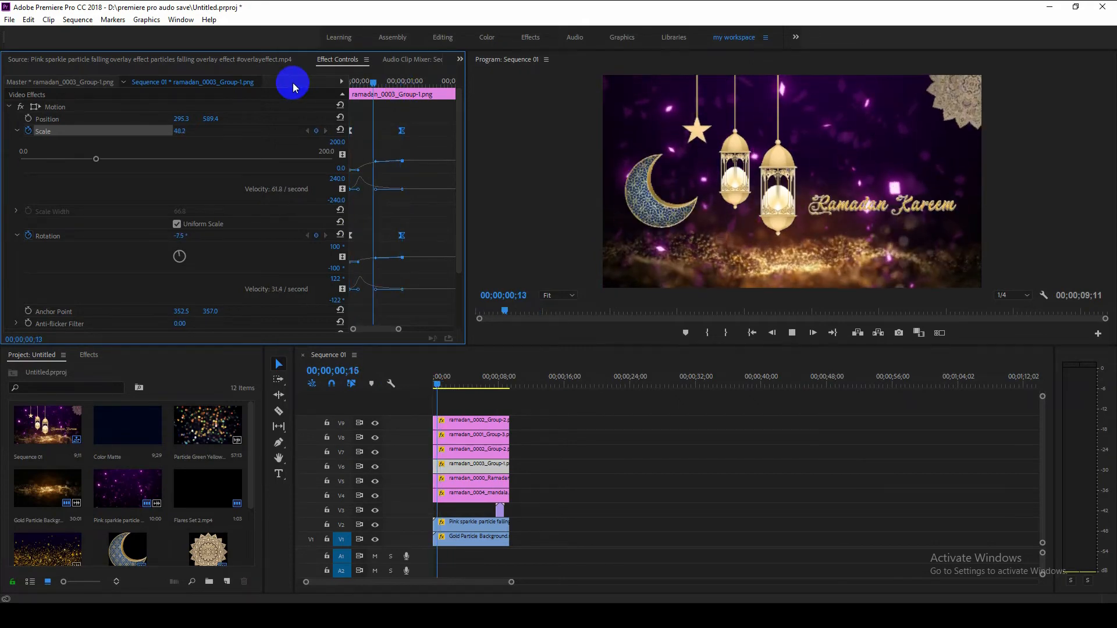
key(space)
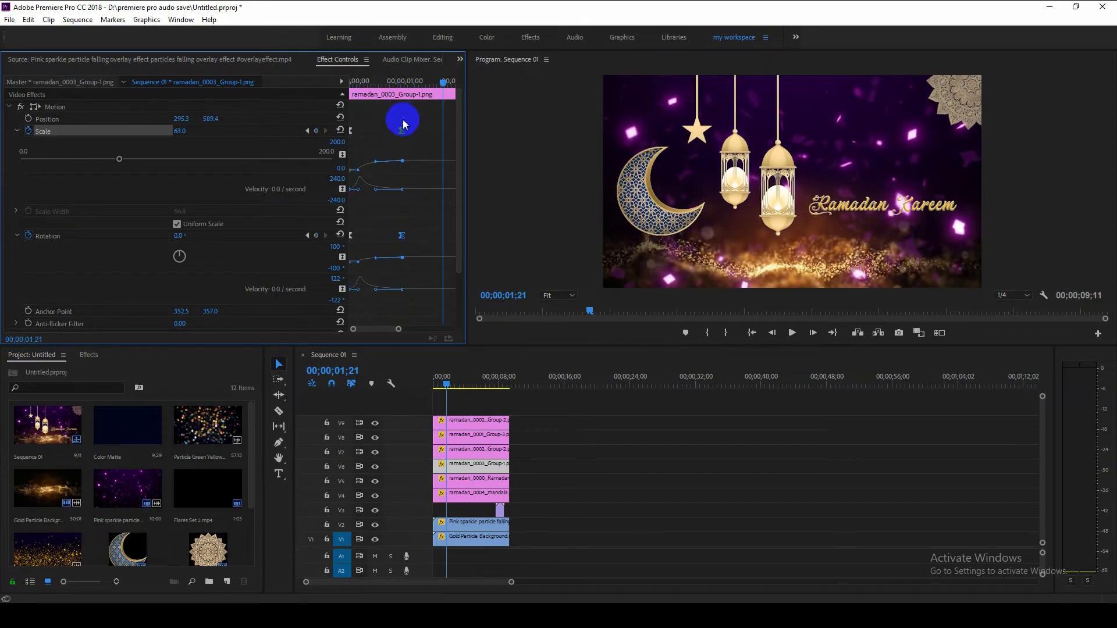
- Extend the moon's animation by moving its ending scale and rotation keyframes to 00;00;01;21, and preview it
drag(403, 130, 442, 130)
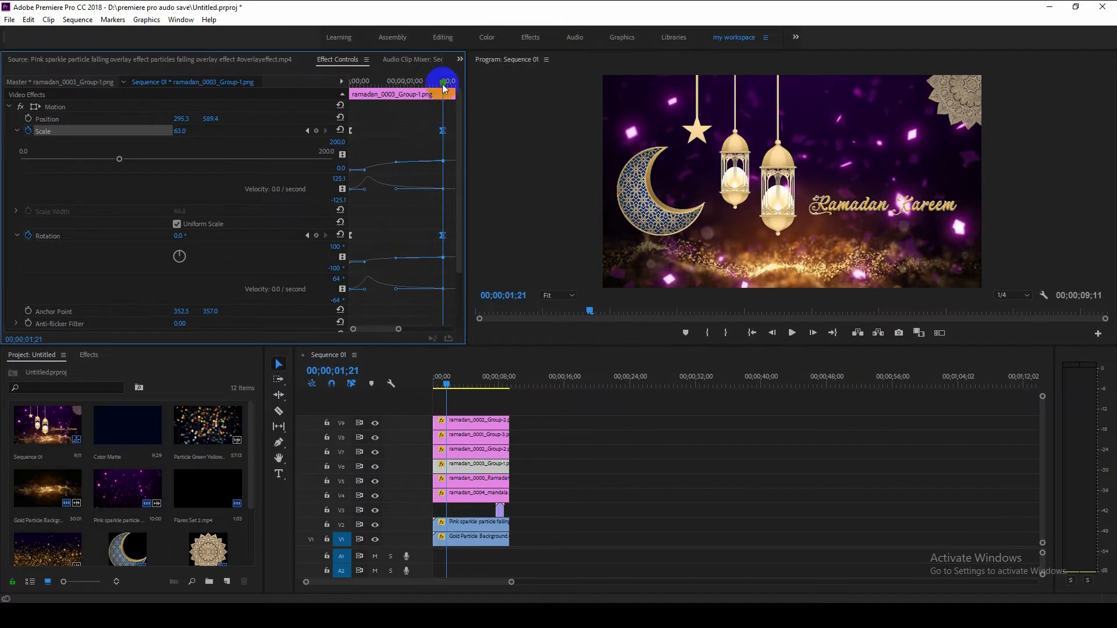
key(Home)
key(space)
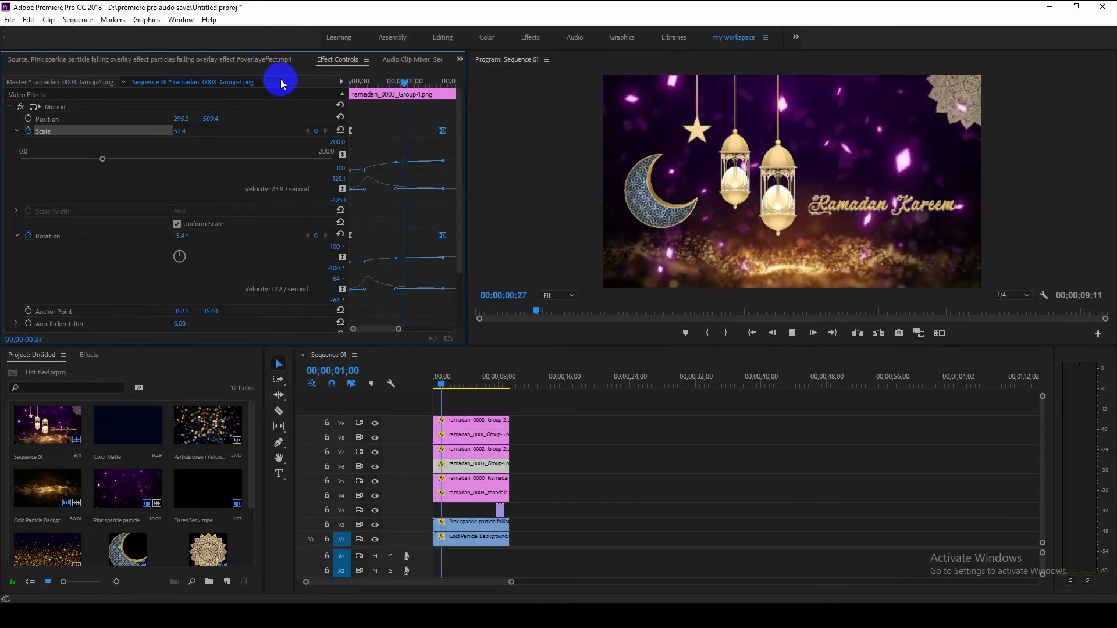
- Stop playback, return to the start, and move the smaller lantern's anchor point up to the top of its string
key(space)
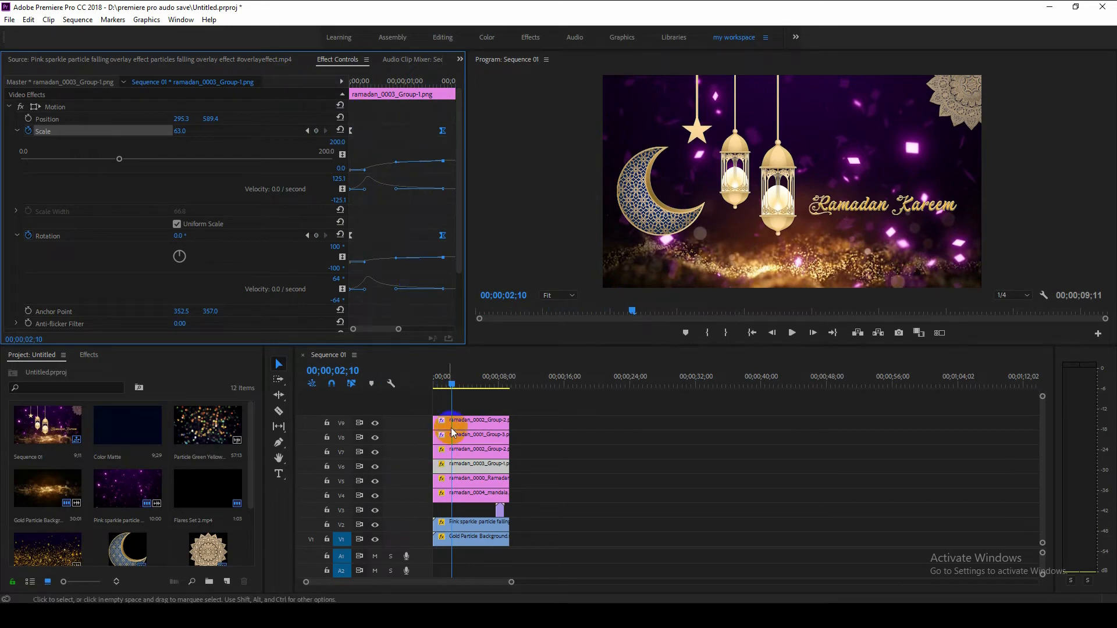
drag(452, 388, 416, 383)
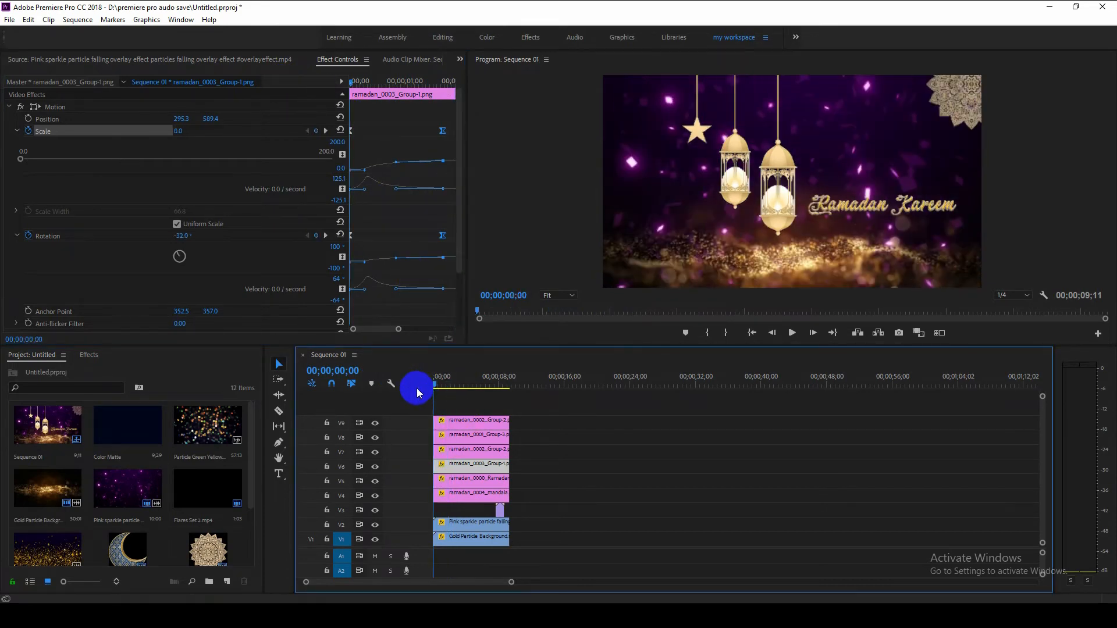
click(453, 449)
click(375, 452)
click(375, 453)
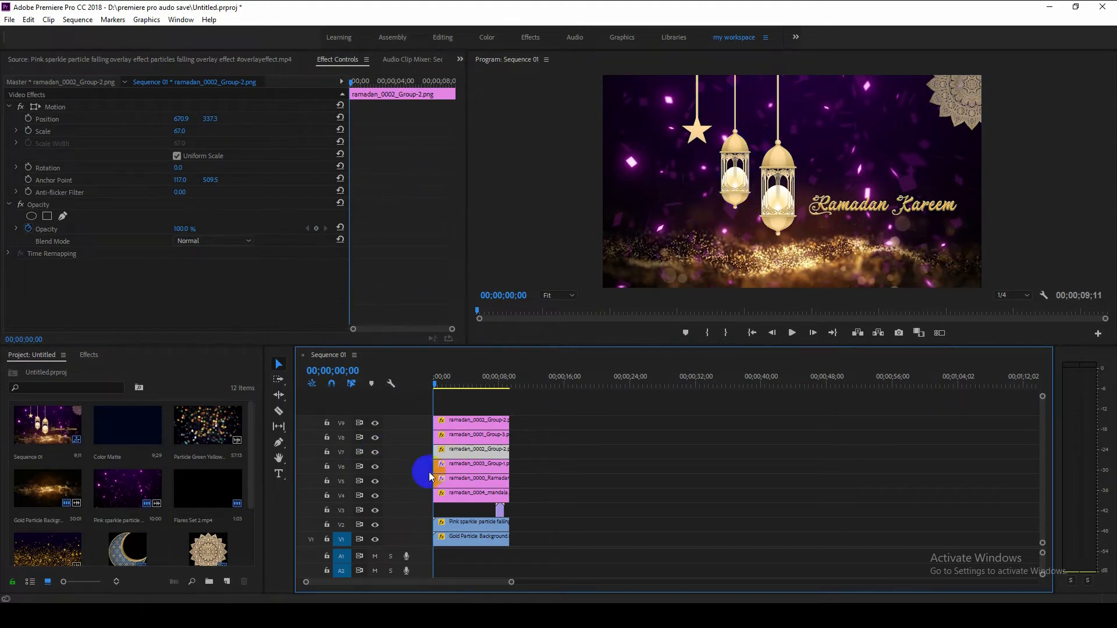
click(56, 107)
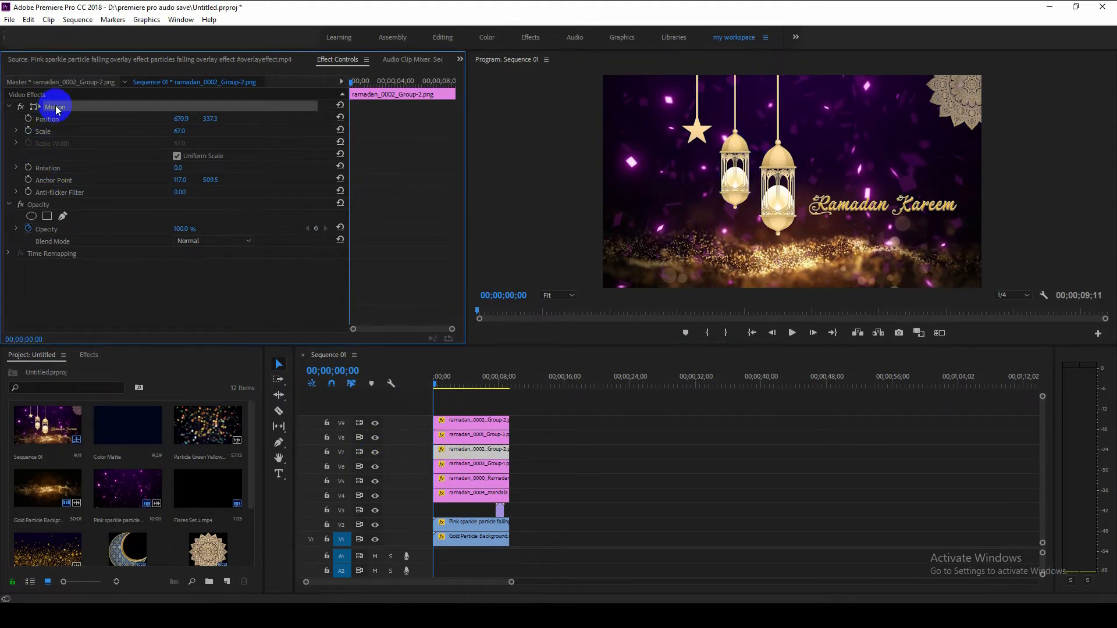
click(735, 142)
drag(735, 142, 737, 80)
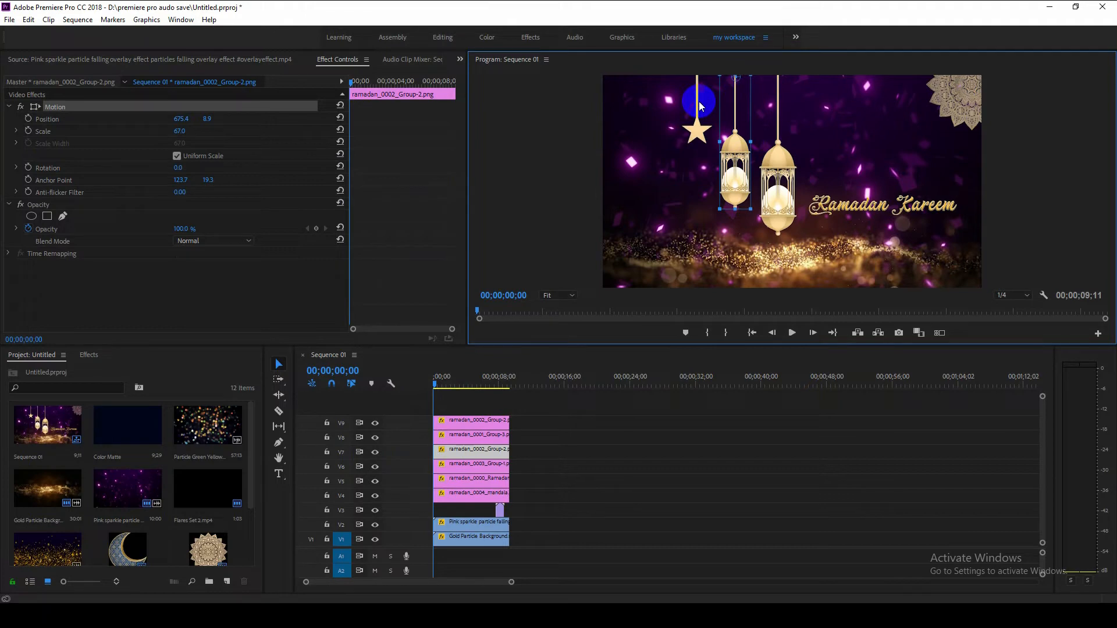
- Add a position keyframe to the smaller lantern at 00;00;01;08
drag(433, 385, 444, 385)
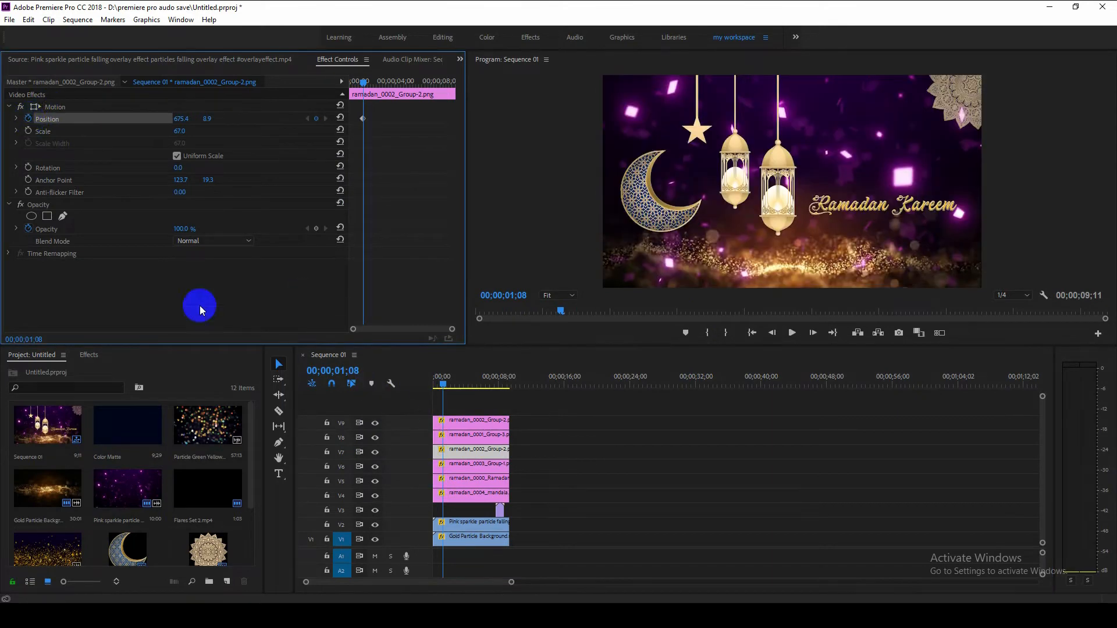
click(494, 437)
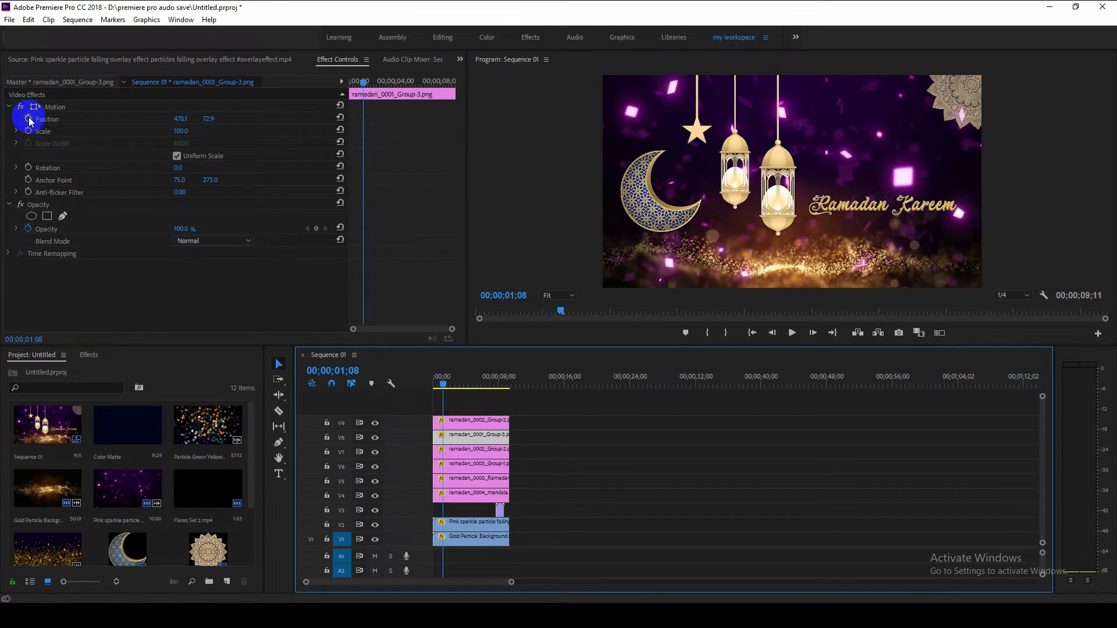
click(463, 454)
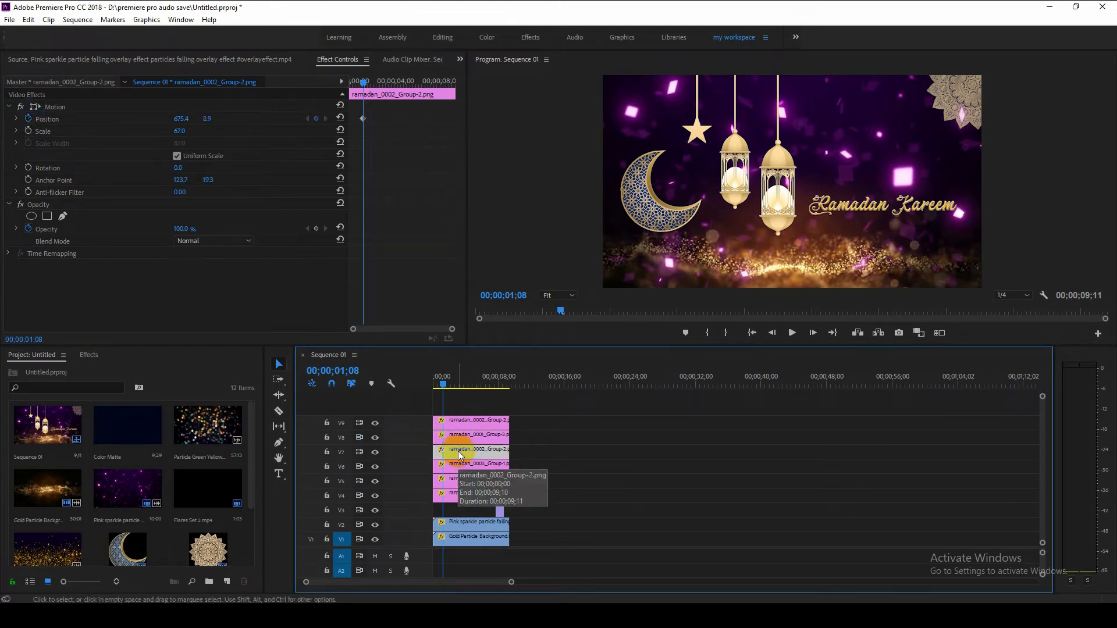
- Move the anchor points of the star and the larger lantern up to the tops of their strings
click(456, 438)
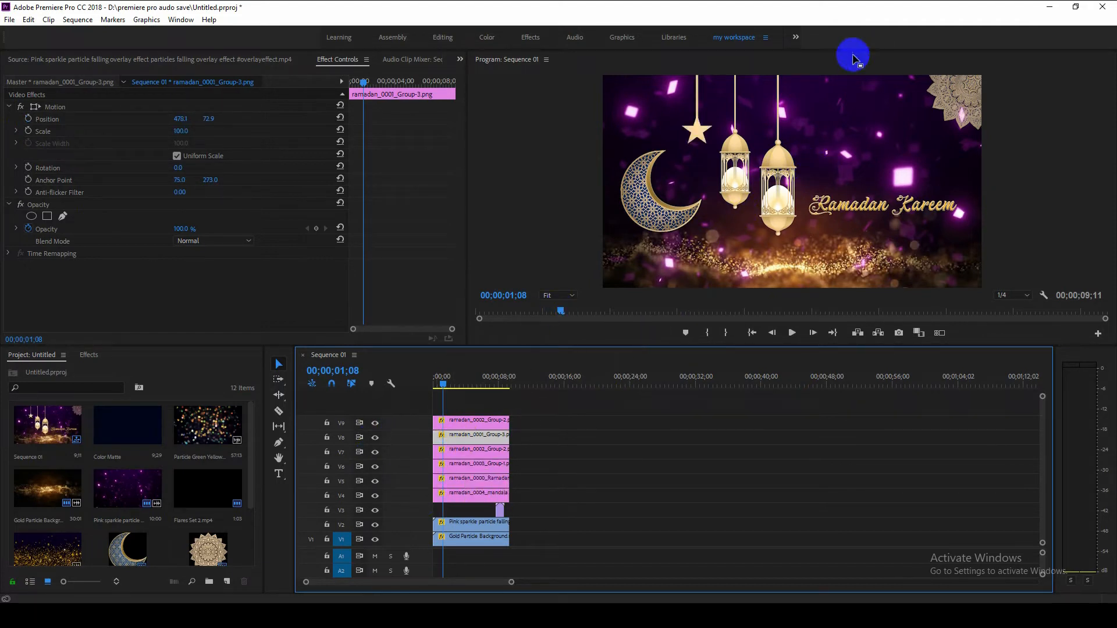
click(62, 110)
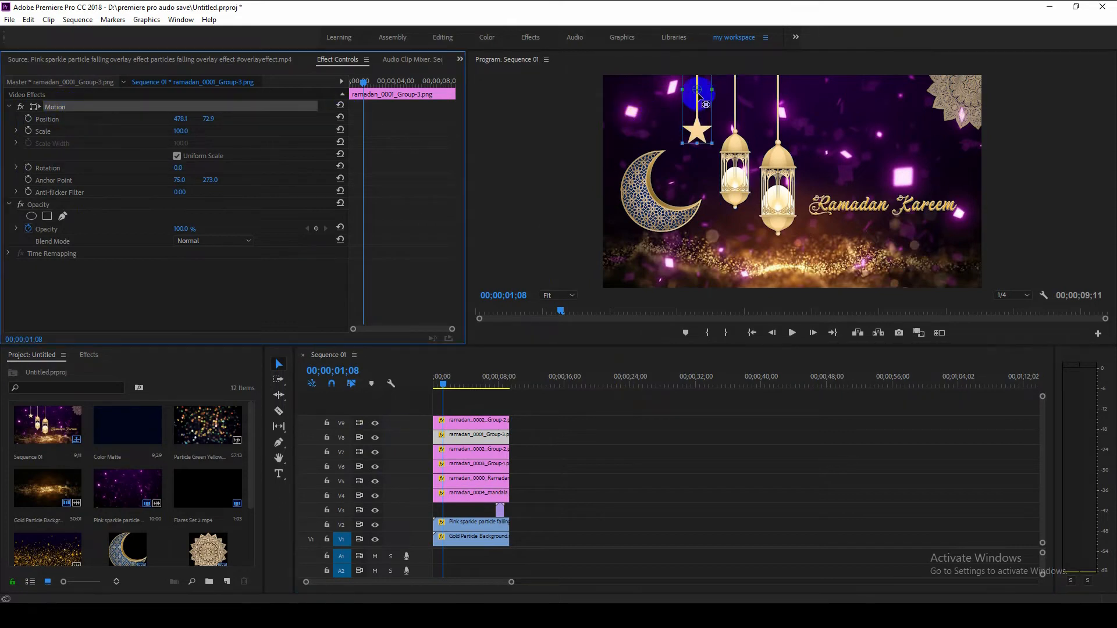
drag(697, 89, 699, 78)
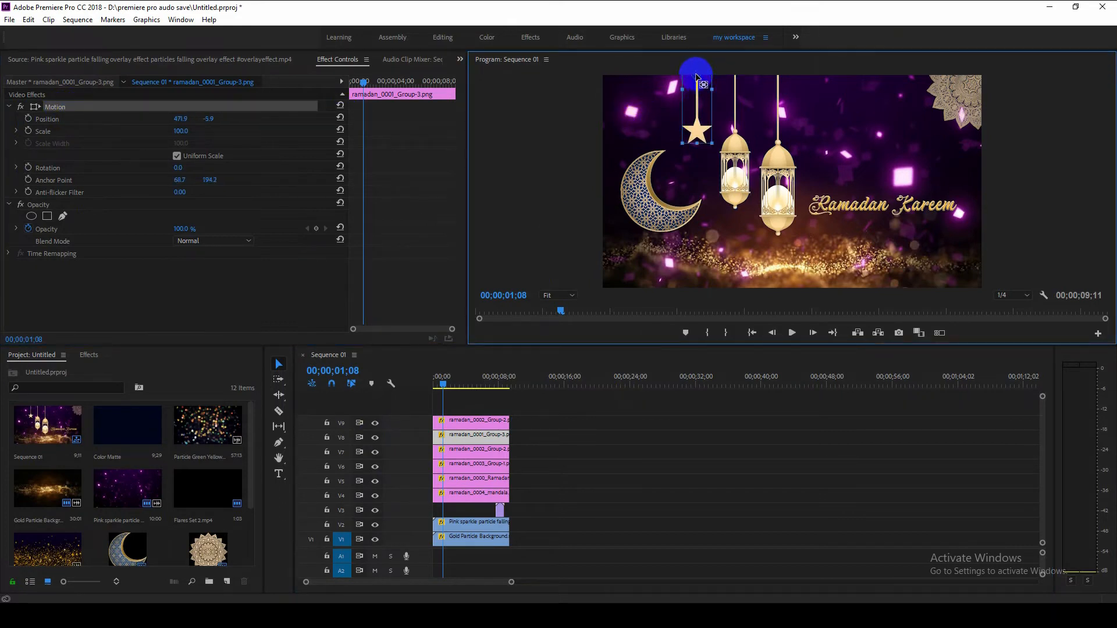
click(493, 420)
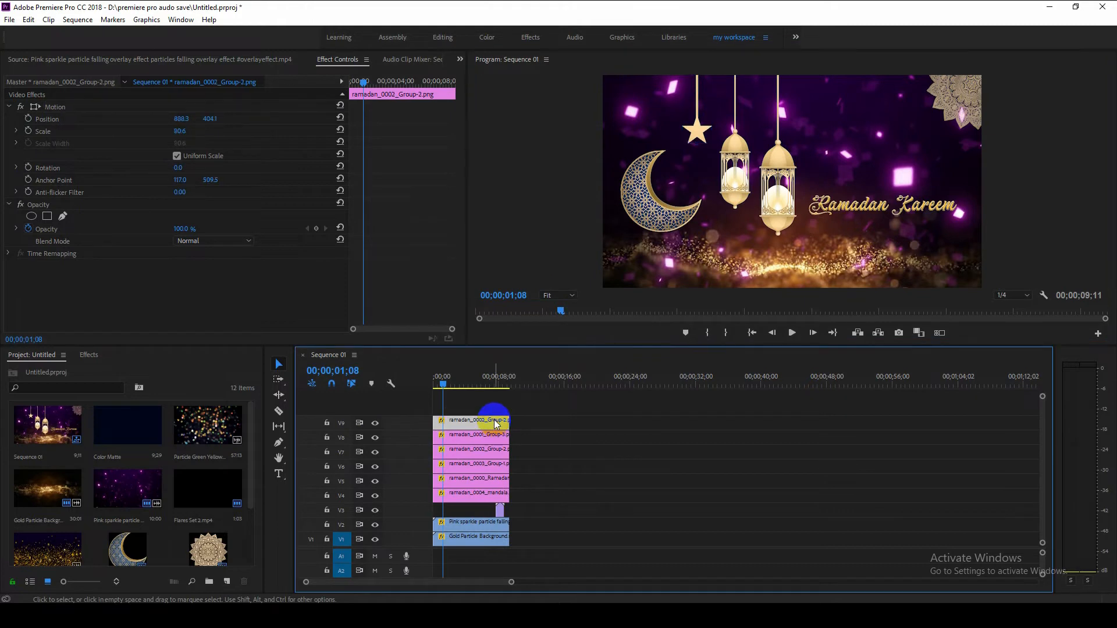
click(69, 107)
drag(779, 156, 779, 88)
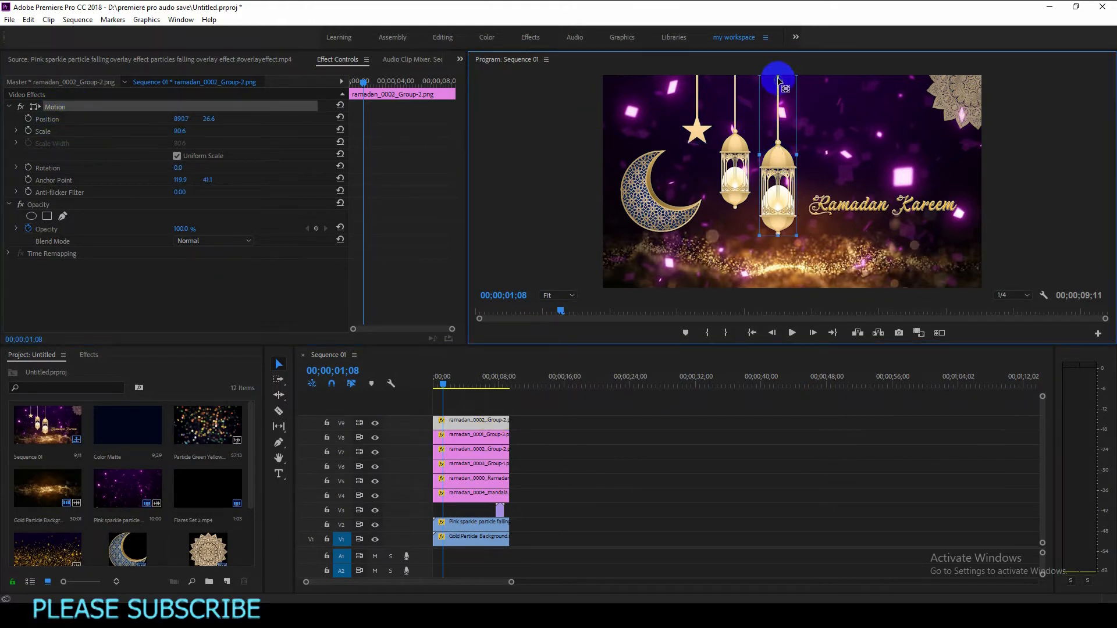
- Add position keyframes to the star and the larger lantern at 00;00;01;08
click(696, 226)
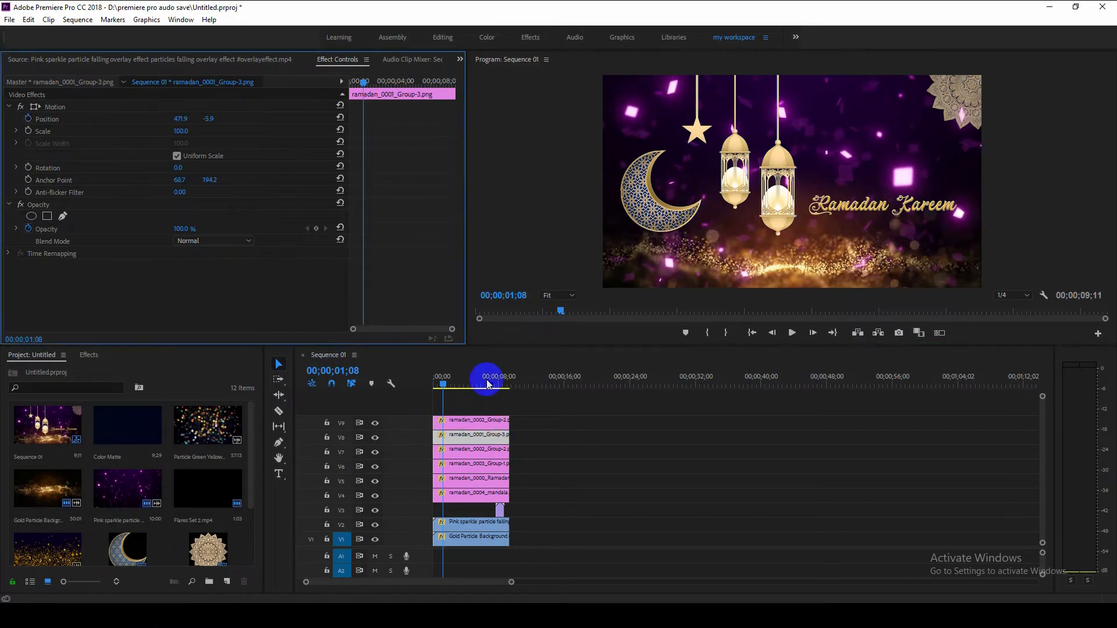
click(475, 399)
click(29, 120)
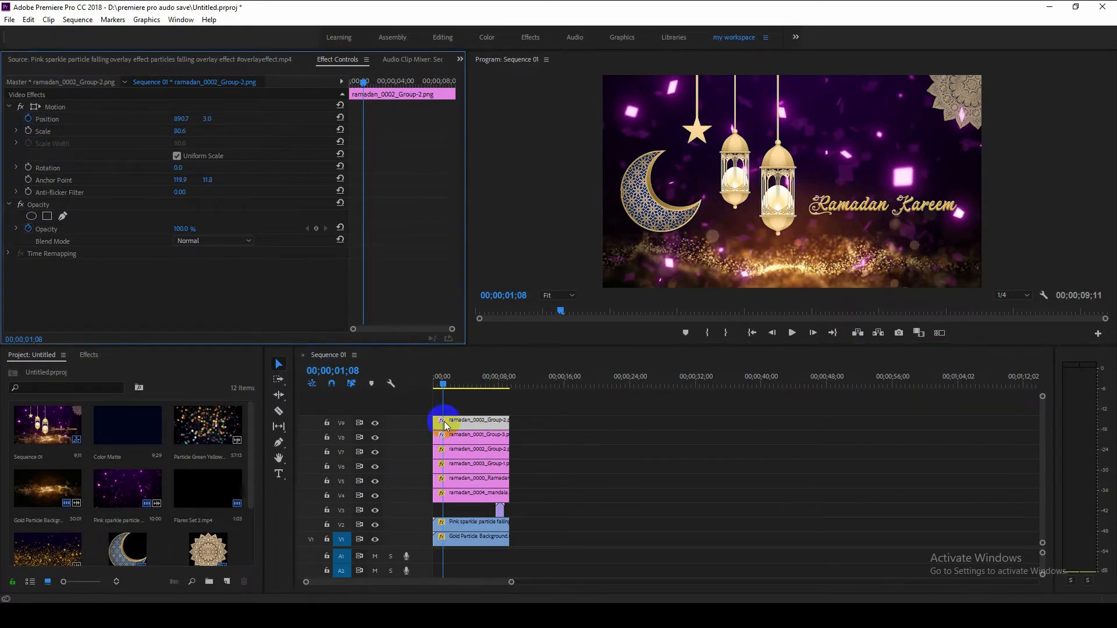
- Add rotation keyframes at 00;00;01;08 to the smaller lantern, the star and the larger lantern
click(466, 454)
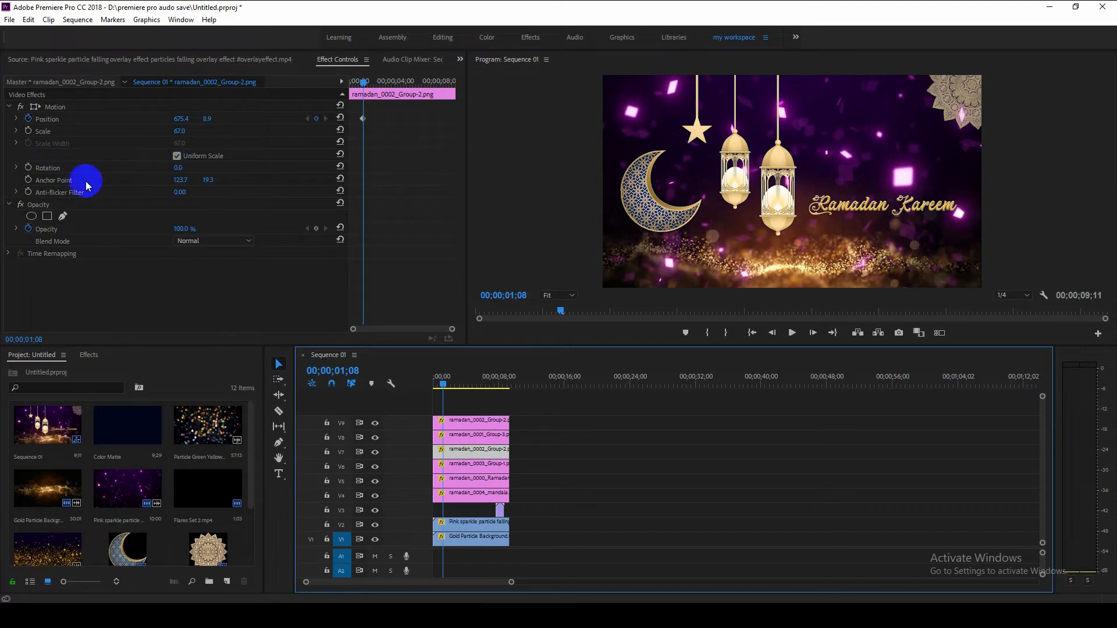
click(28, 168)
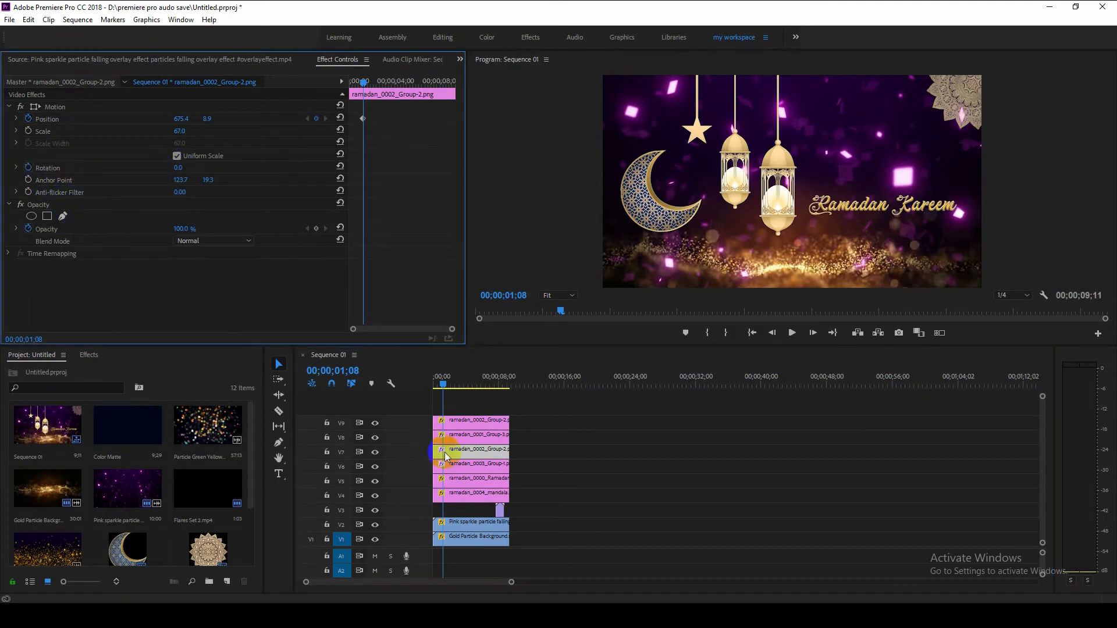
click(479, 441)
click(28, 168)
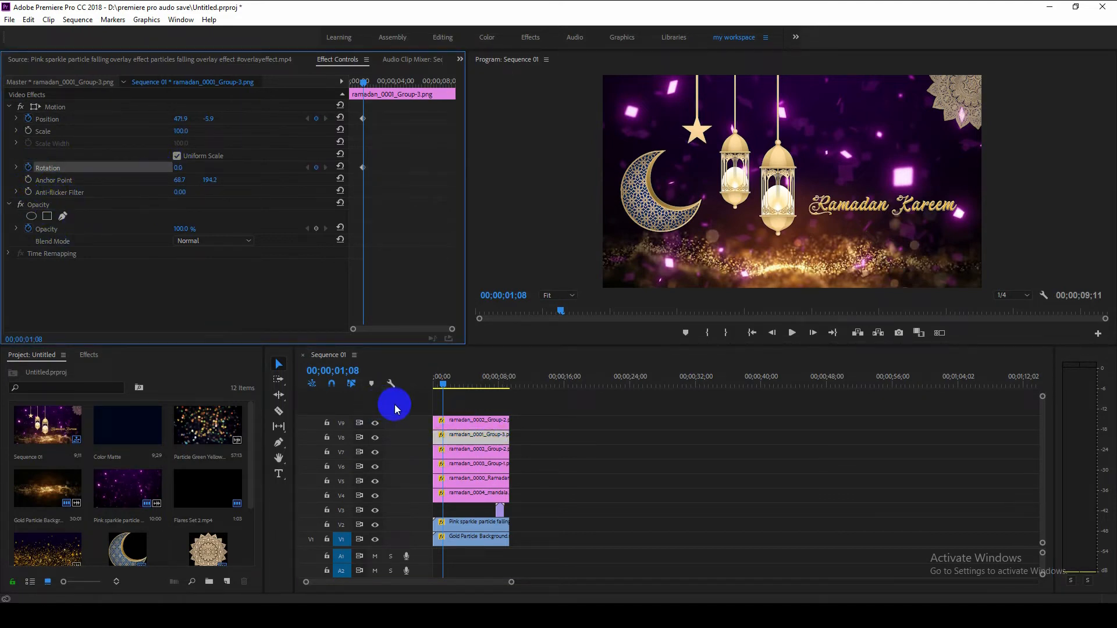
click(469, 420)
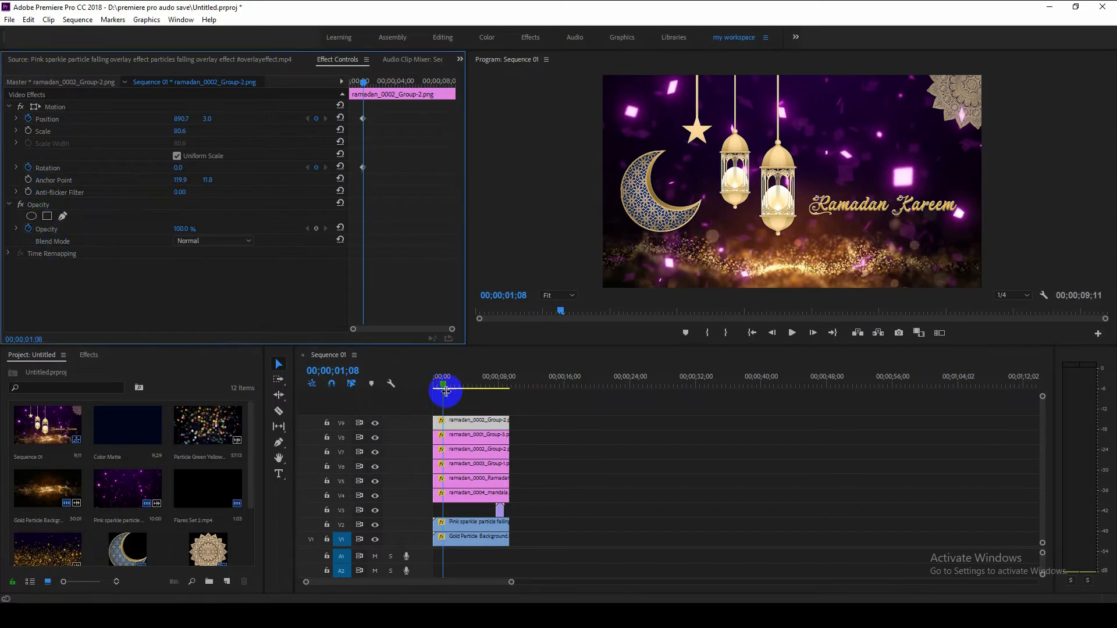
- At 00;00;00;00, raise the ornaments out of frame with vertical positions of -827.0 (larger lantern), -760.9 (star) and -686.1 (smaller lantern)
drag(442, 382, 421, 387)
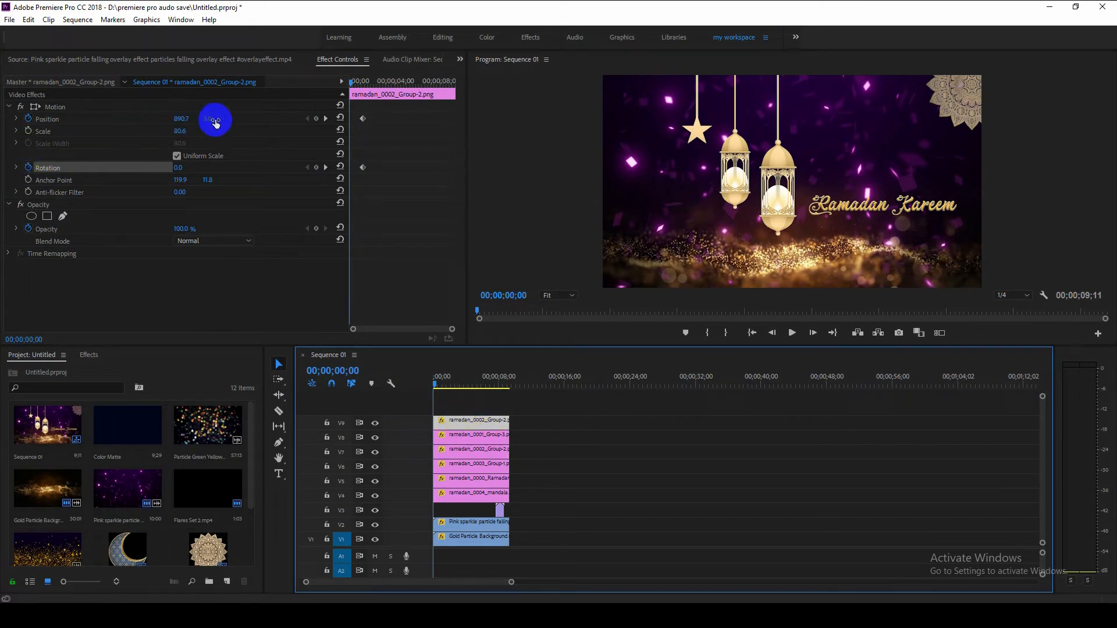
drag(207, 122, 133, 109)
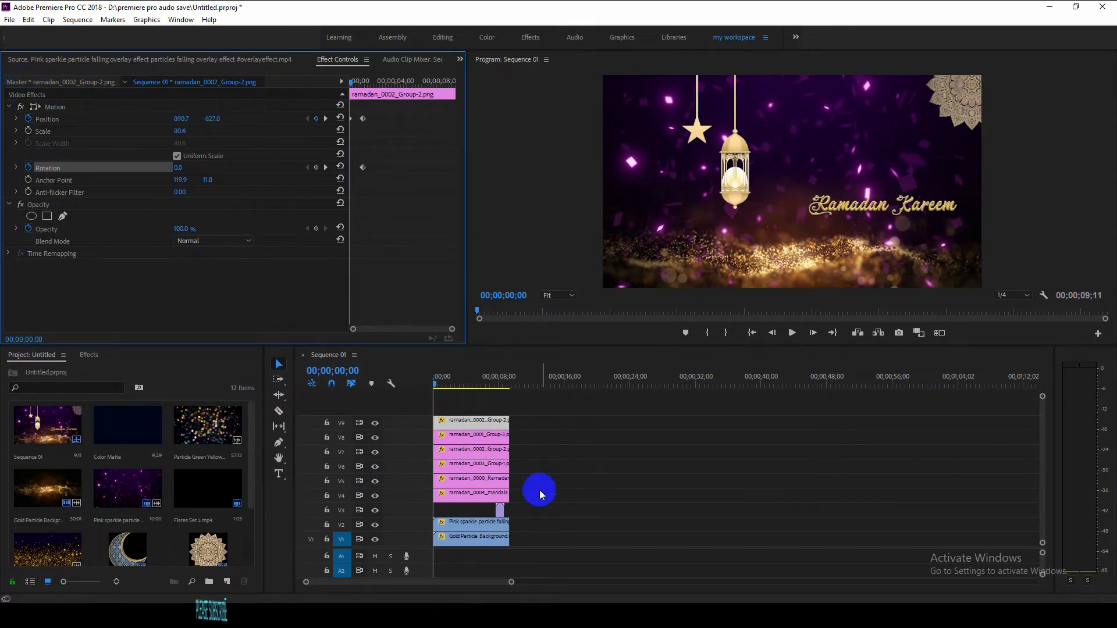
click(483, 435)
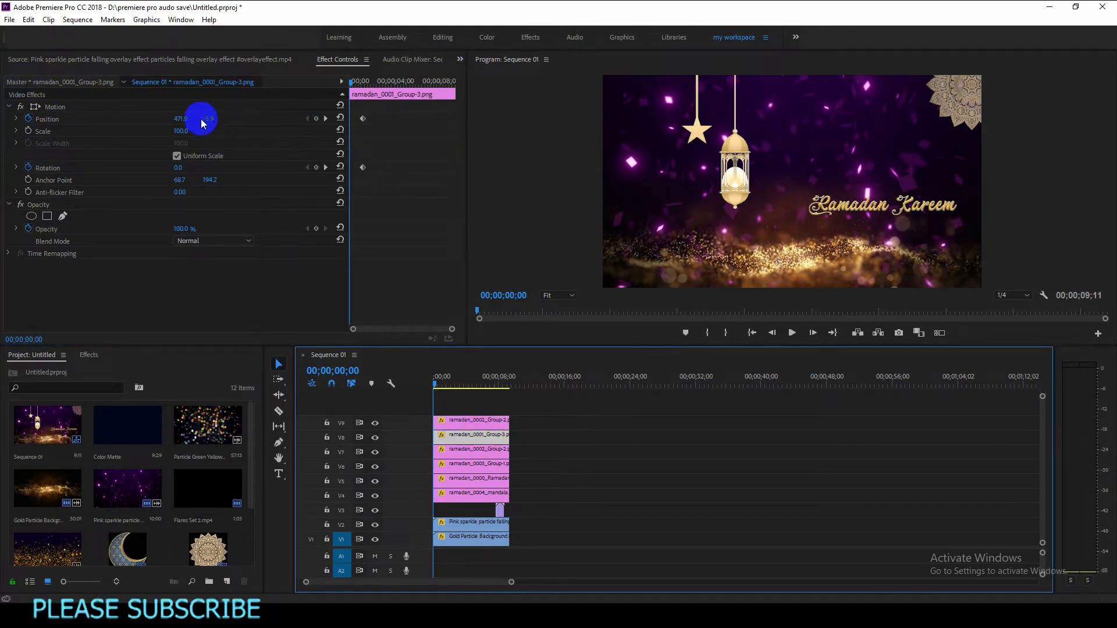
drag(208, 118, 182, 114)
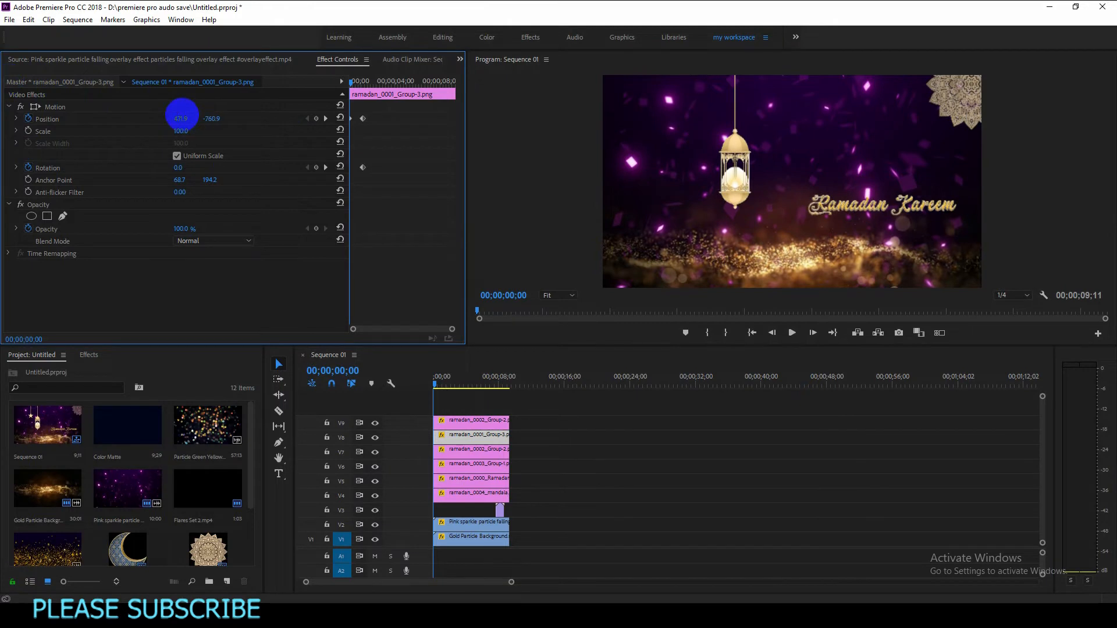
click(488, 450)
drag(208, 118, 9, 111)
- Play the animation from the start to preview the lanterns and star dropping into frame
key(space)
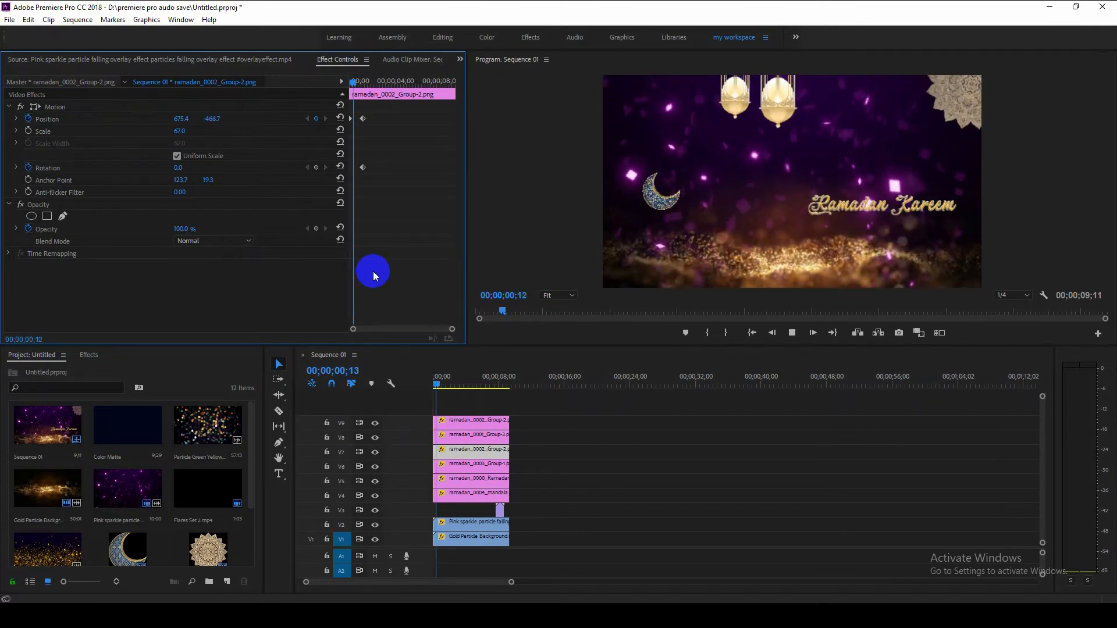
key(space)
drag(457, 386, 392, 382)
key(space)
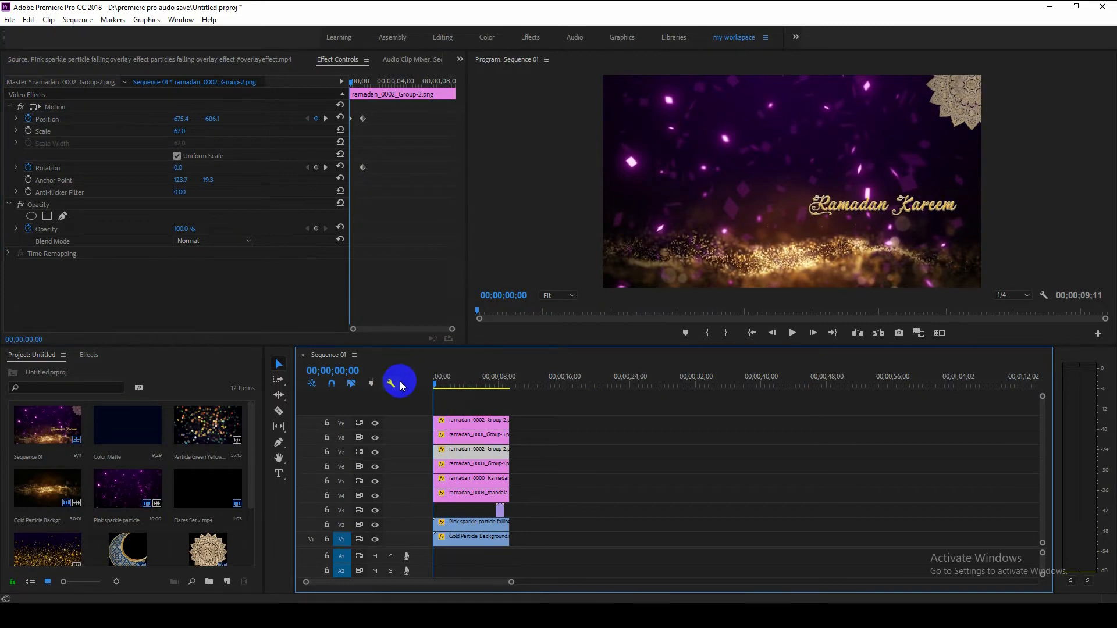
key(space)
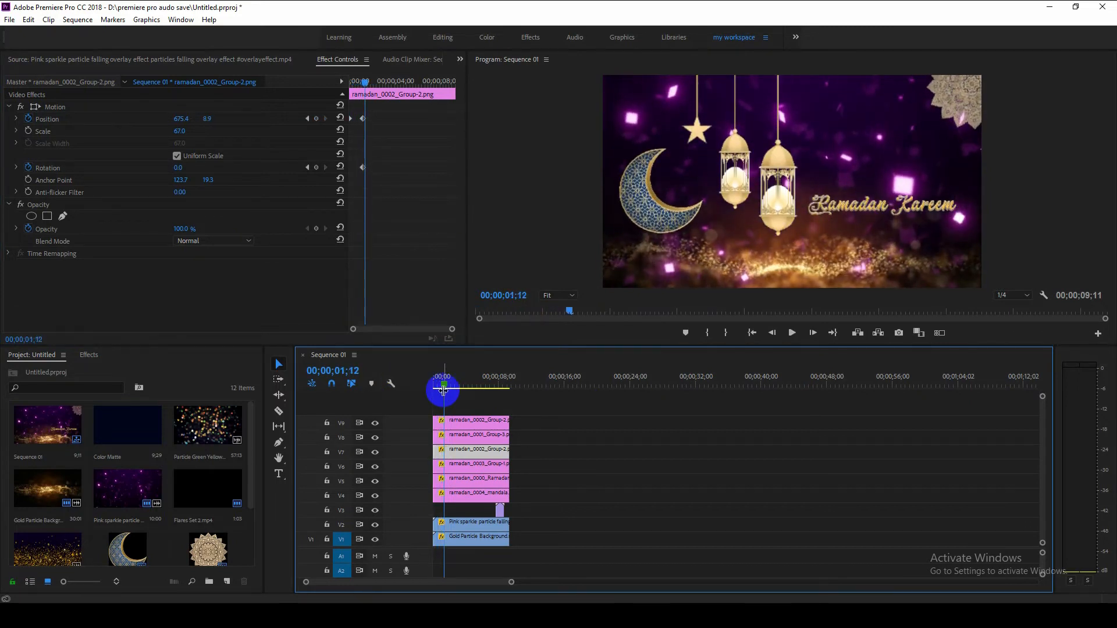
- Apply Ease In to the smaller lantern's ending position keyframe and Ease Out to its starting one
right_click(363, 119)
mouse_move(440, 217)
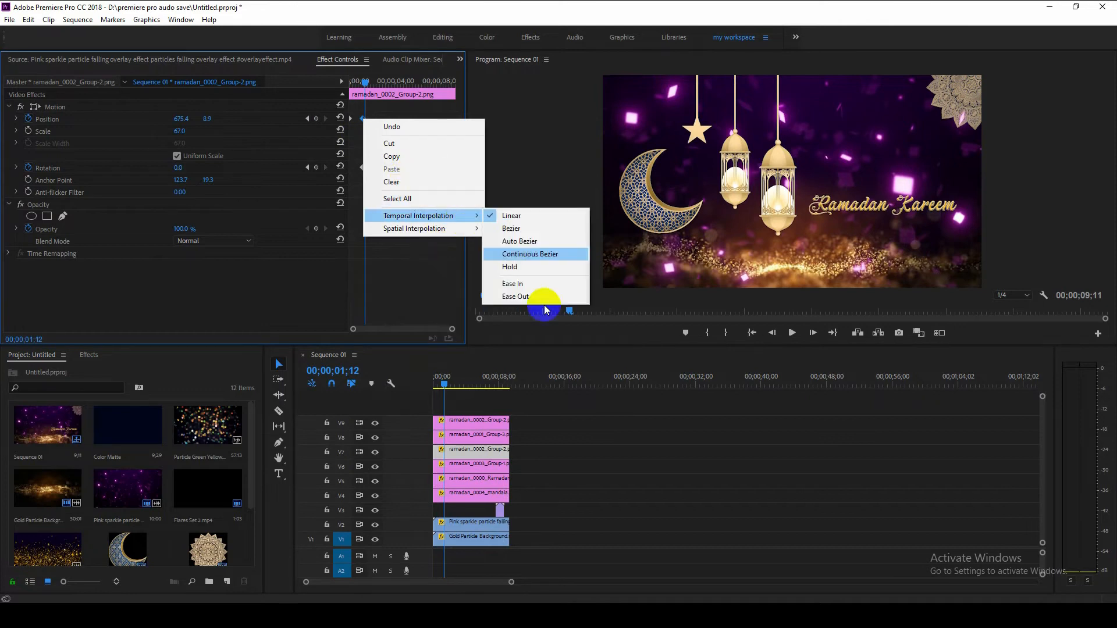
click(518, 283)
drag(349, 118, 345, 118)
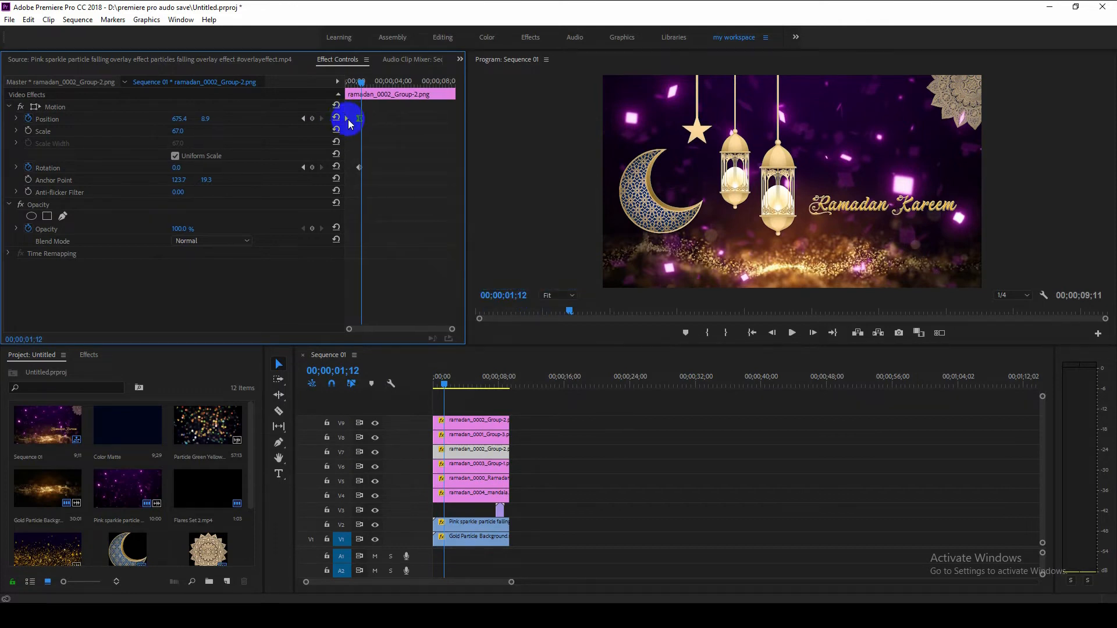
right_click(347, 118)
mouse_move(448, 216)
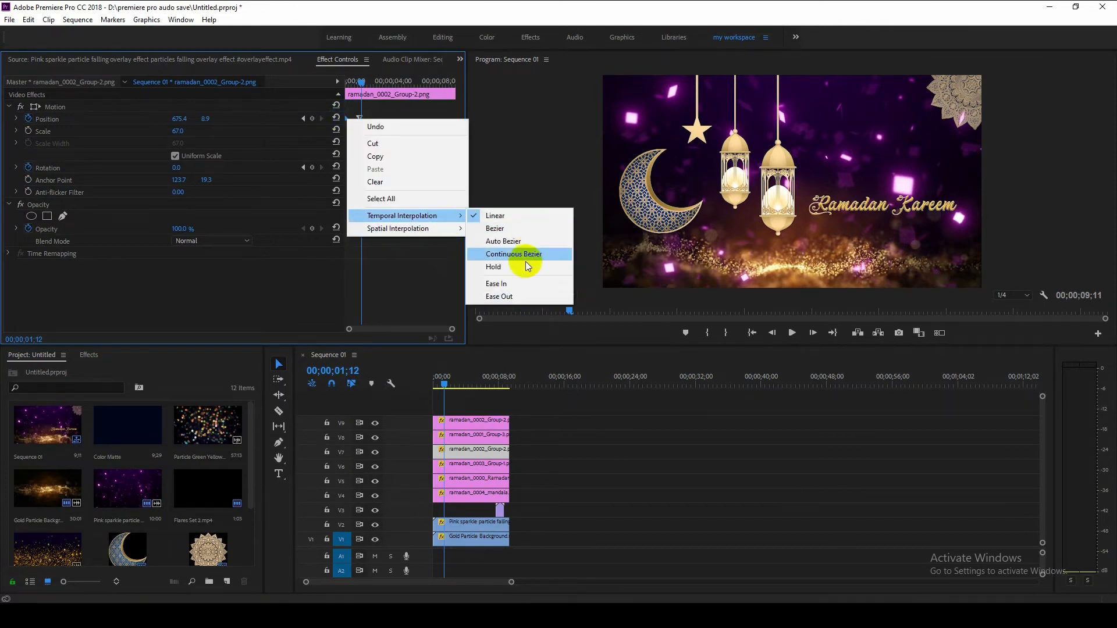
click(508, 297)
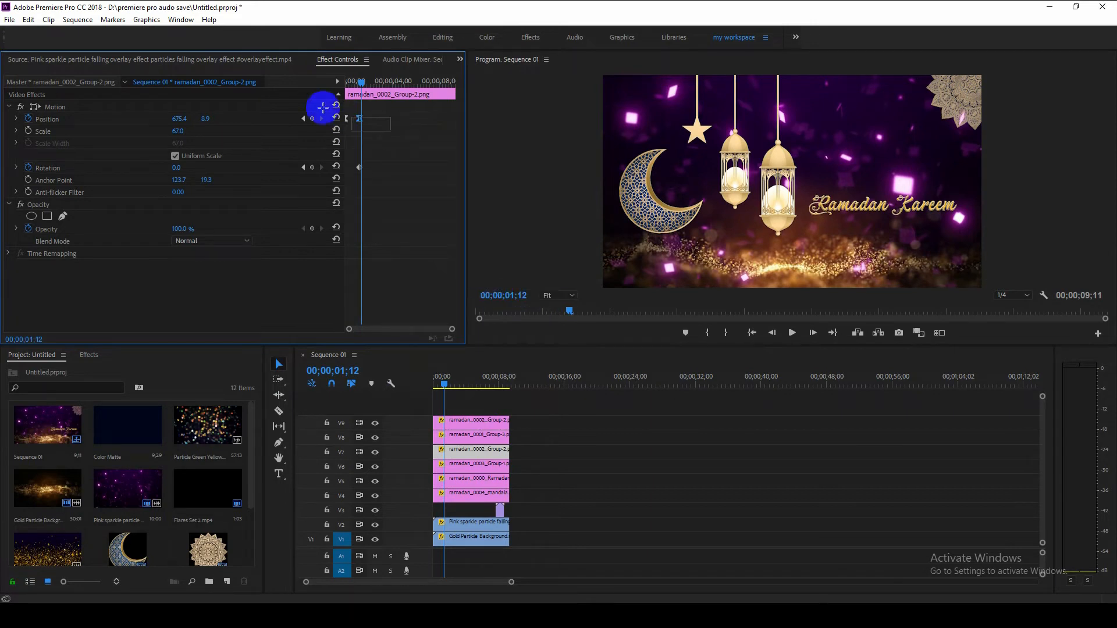
- Apply Ease In to the ending position keyframes of the star and larger lantern, and Ease Out to their starting ones
click(17, 118)
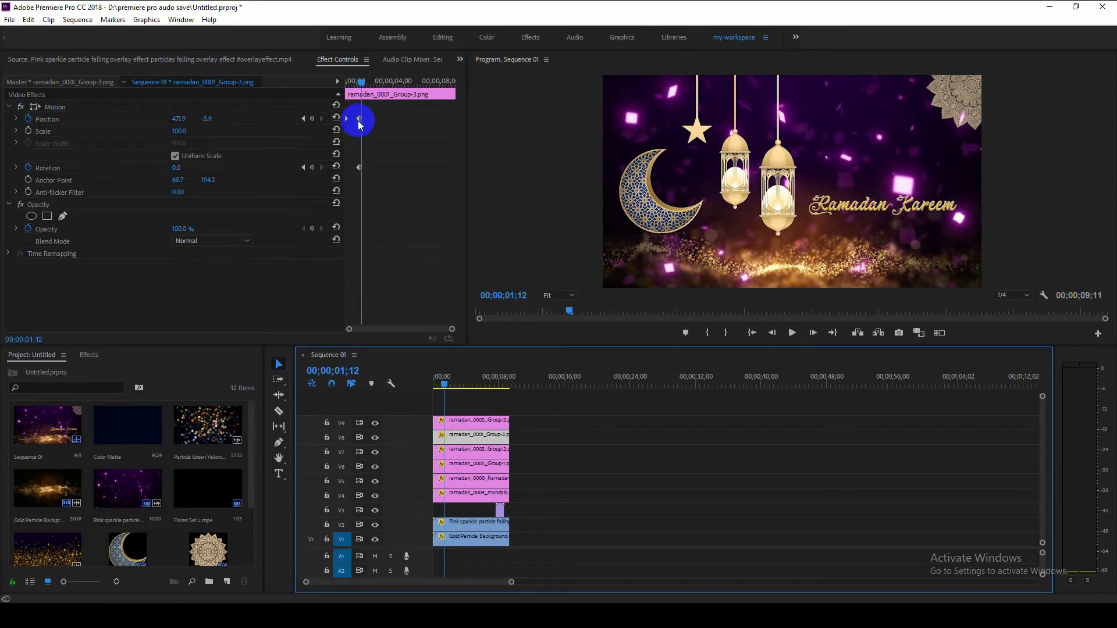
right_click(358, 121)
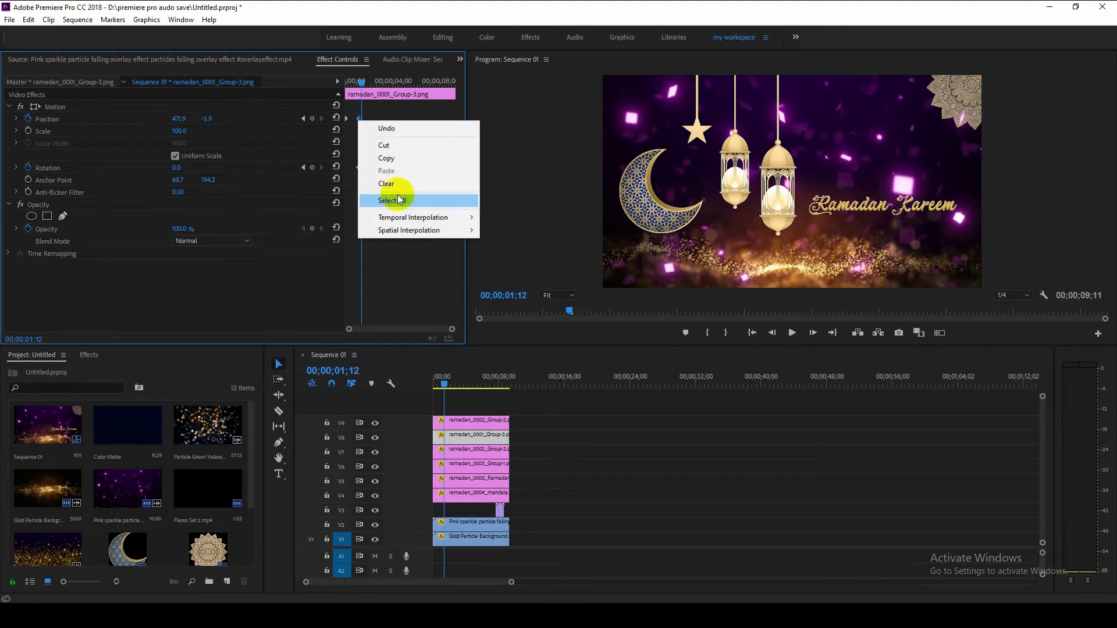
mouse_move(429, 217)
click(517, 285)
click(383, 126)
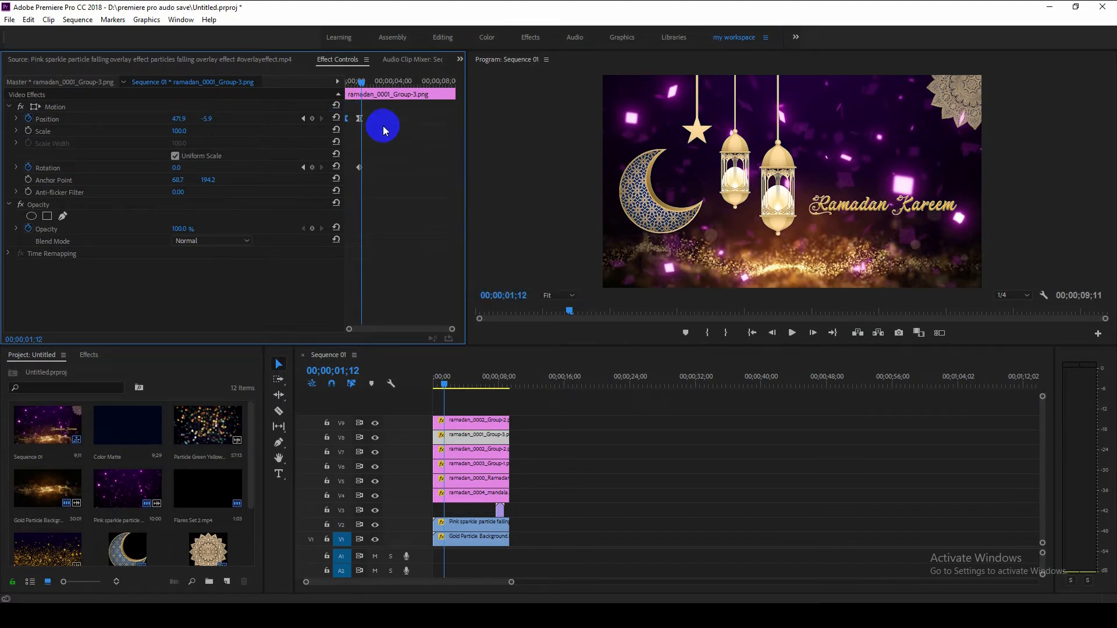
click(16, 119)
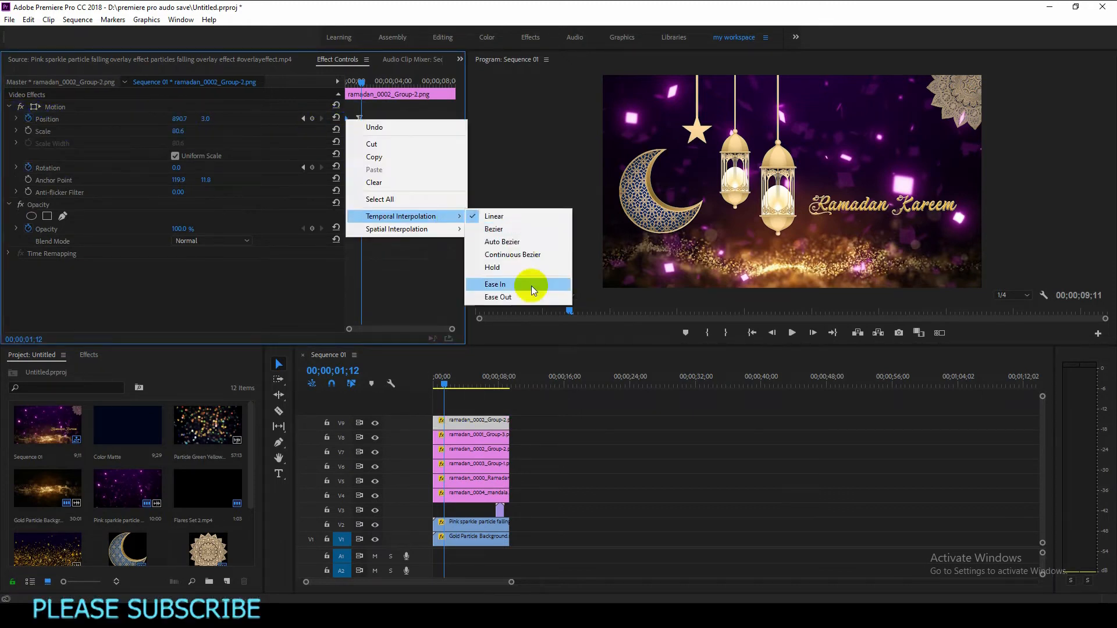
click(468, 423)
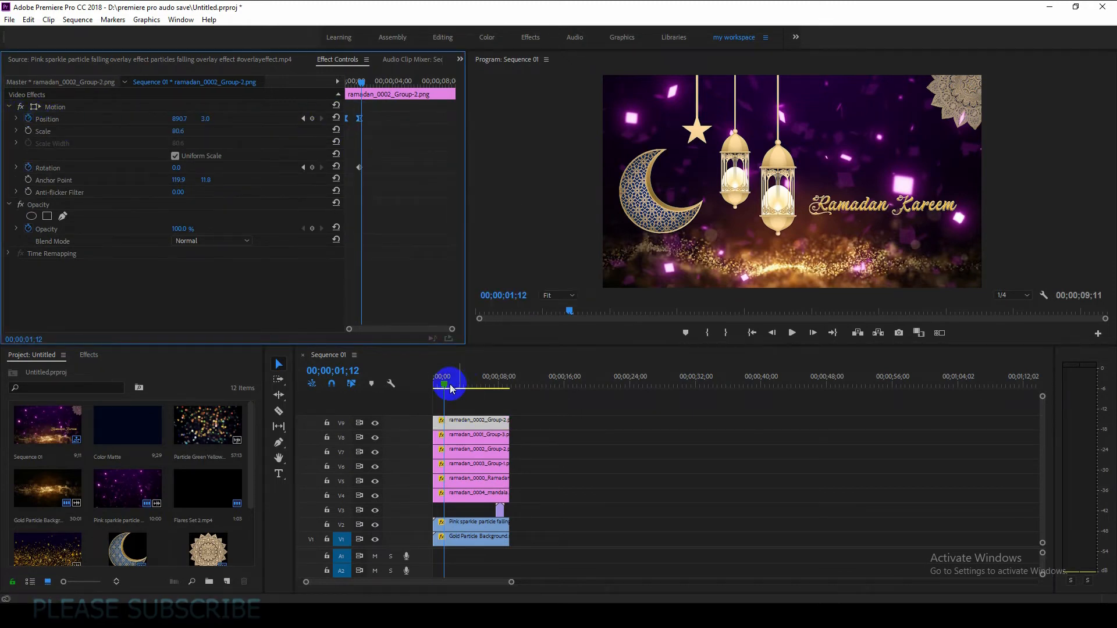
- Play the animation from the start twice to check the eased drop of the lanterns and star
drag(444, 381, 435, 381)
key(space)
key(space)
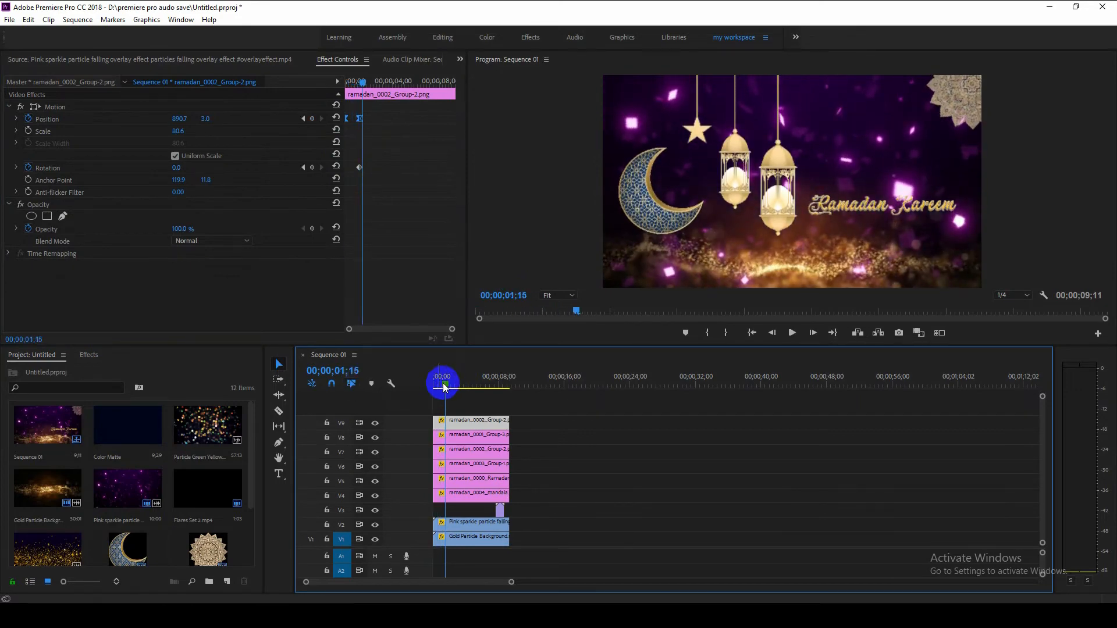
key(Home)
key(space)
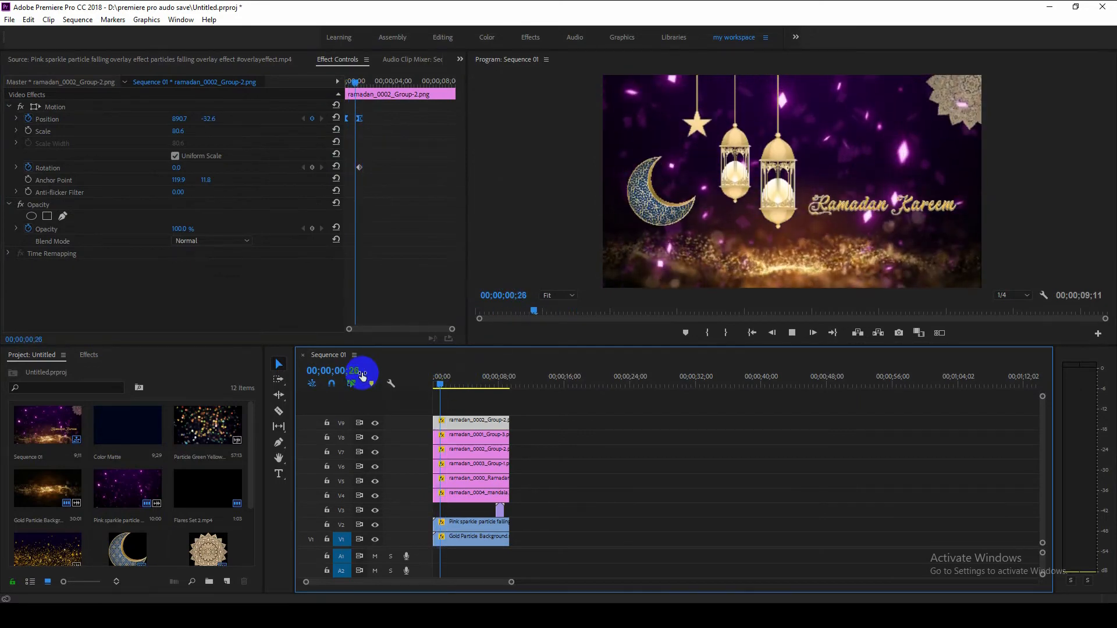
key(space)
- Shift the star's clip so that it starts at 00;00;00;05
drag(449, 397, 422, 386)
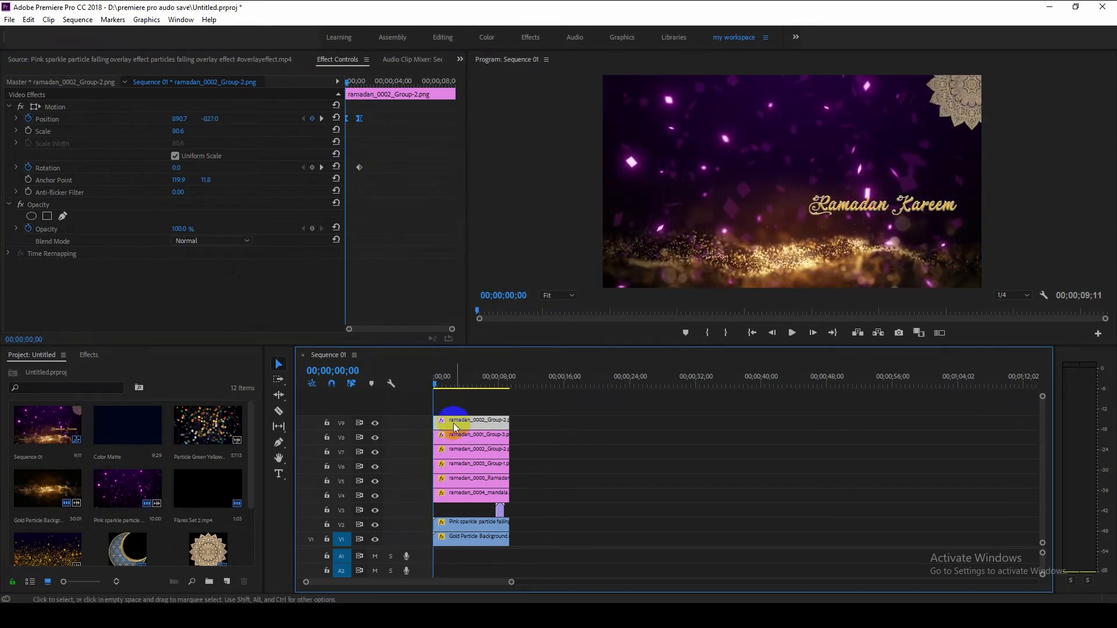
click(454, 441)
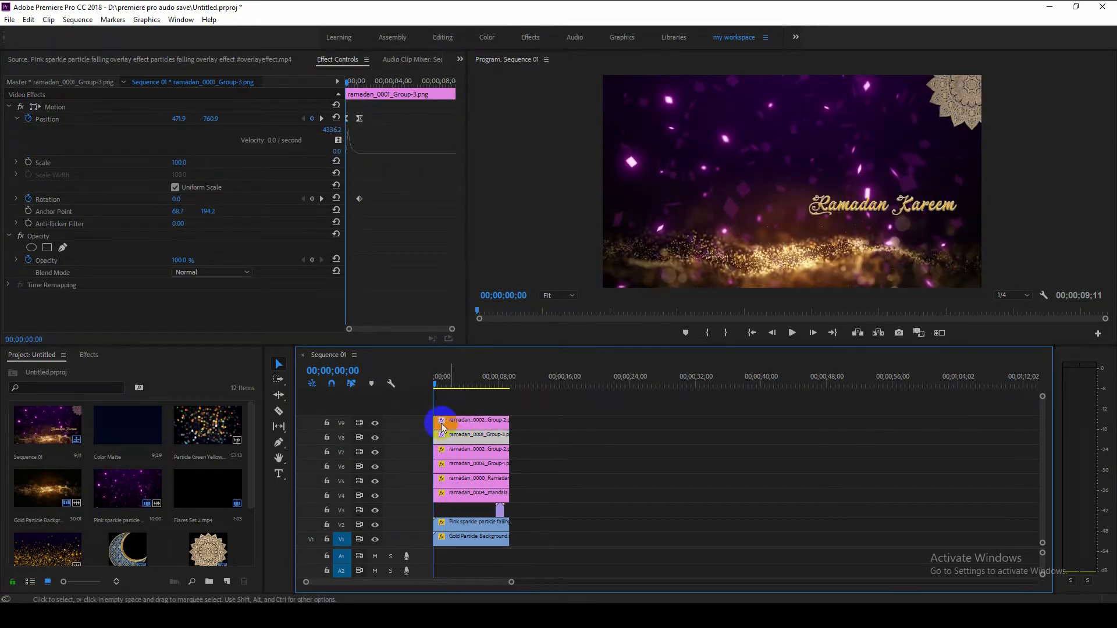
click(364, 369)
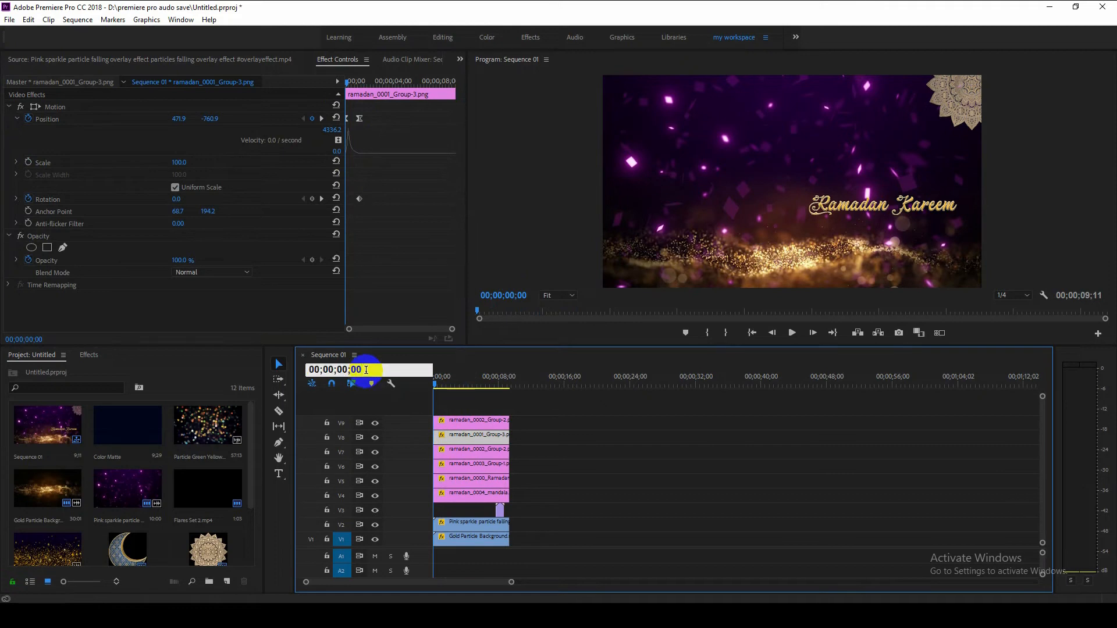
text(5)
key(Return)
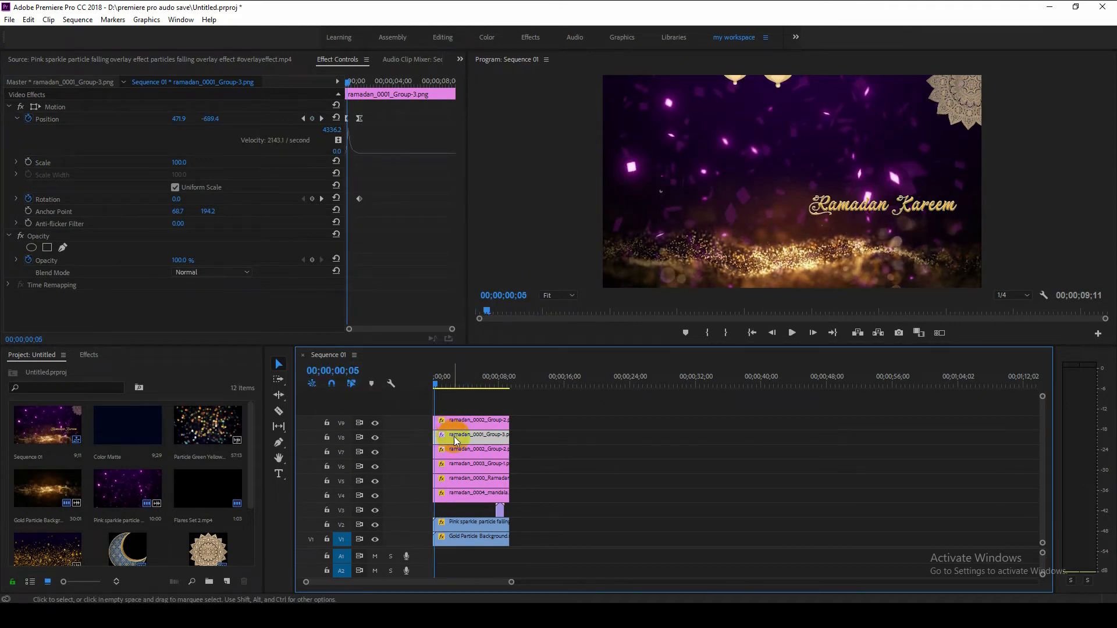
drag(455, 441, 457, 441)
- Shift the smaller lantern's clip so that it starts at 00;00;00;10
click(364, 370)
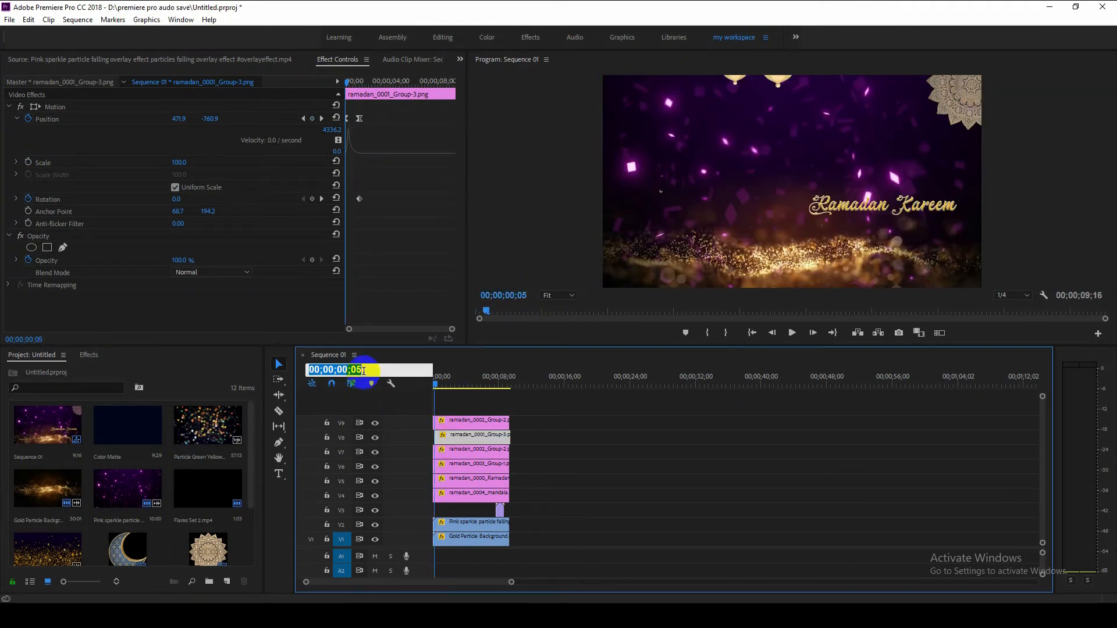
text(10)
key(Return)
drag(462, 449, 466, 449)
- Play the sequence from the start to preview the staggered entrance of the hanging ornaments
drag(436, 384, 362, 383)
key(space)
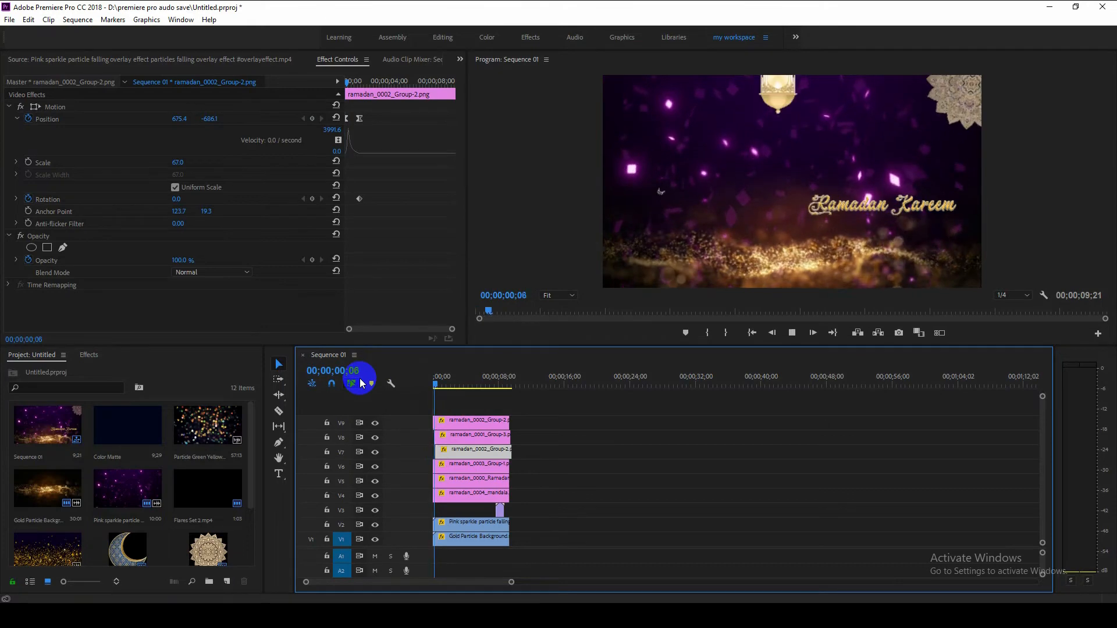
key(space)
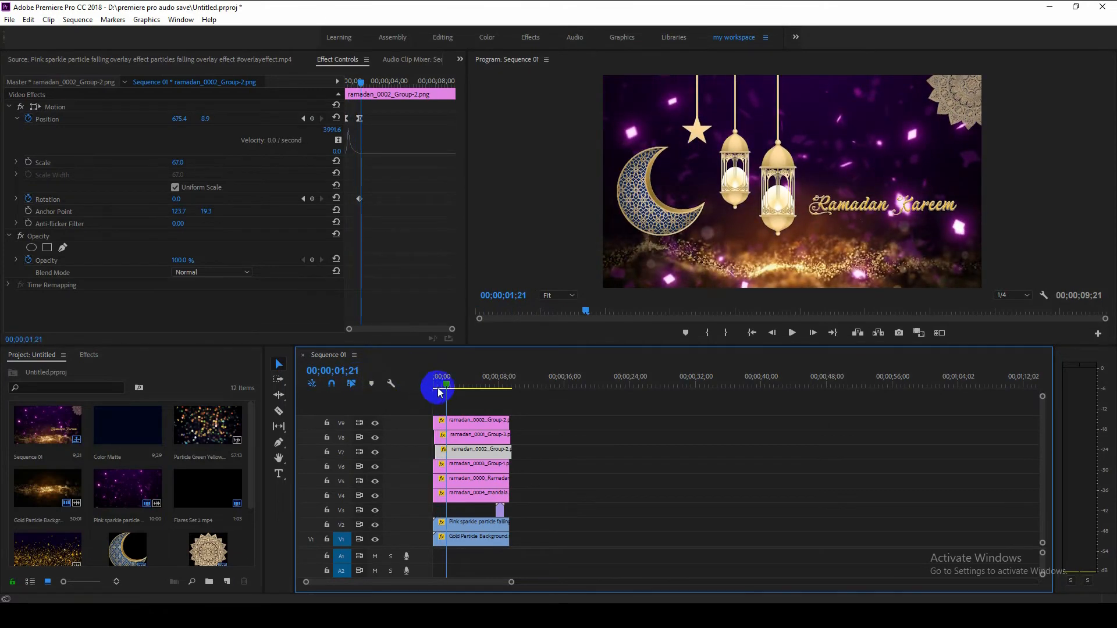
drag(438, 388, 362, 379)
key(space)
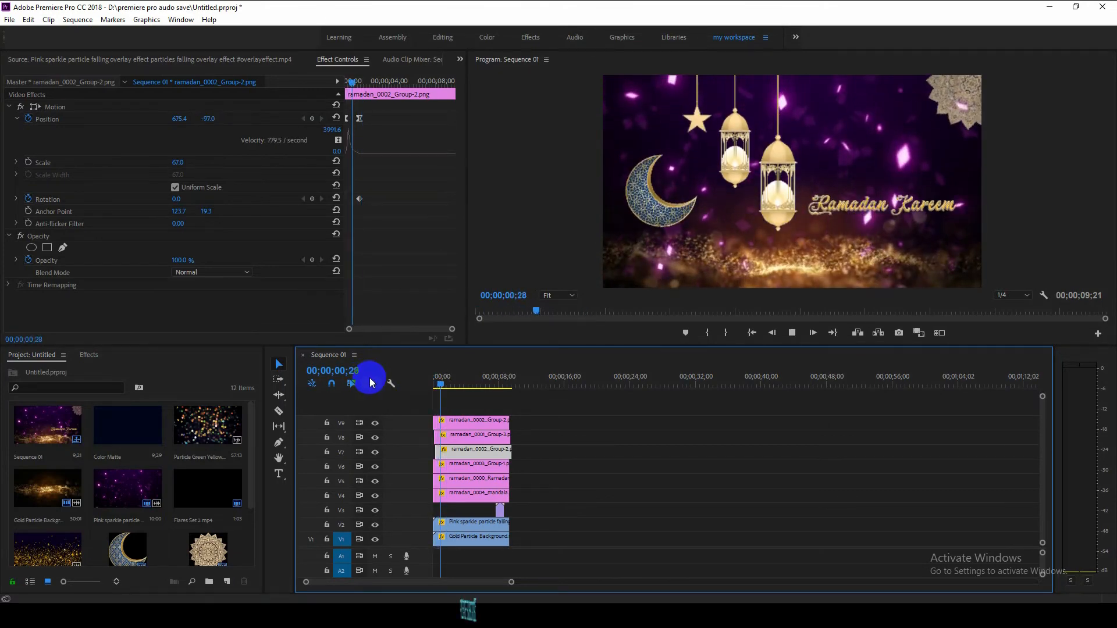
key(space)
- Keyframe the smaller lantern's rotation to 14.0° at 00;00;02;06 and -9.0° at 00;00;02;19
drag(442, 389, 448, 388)
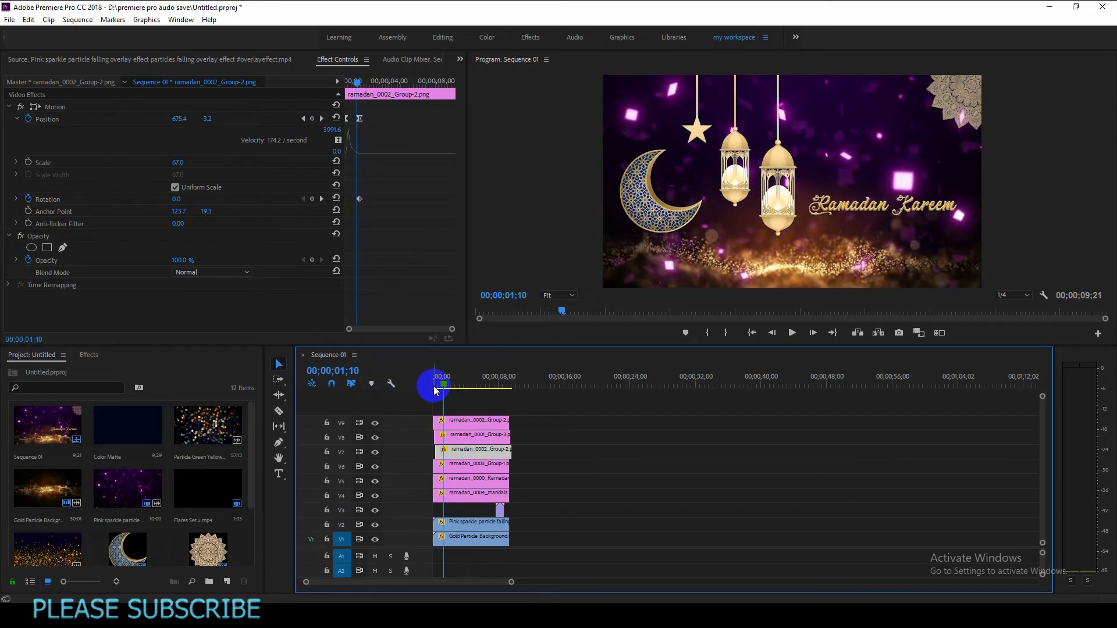
click(319, 199)
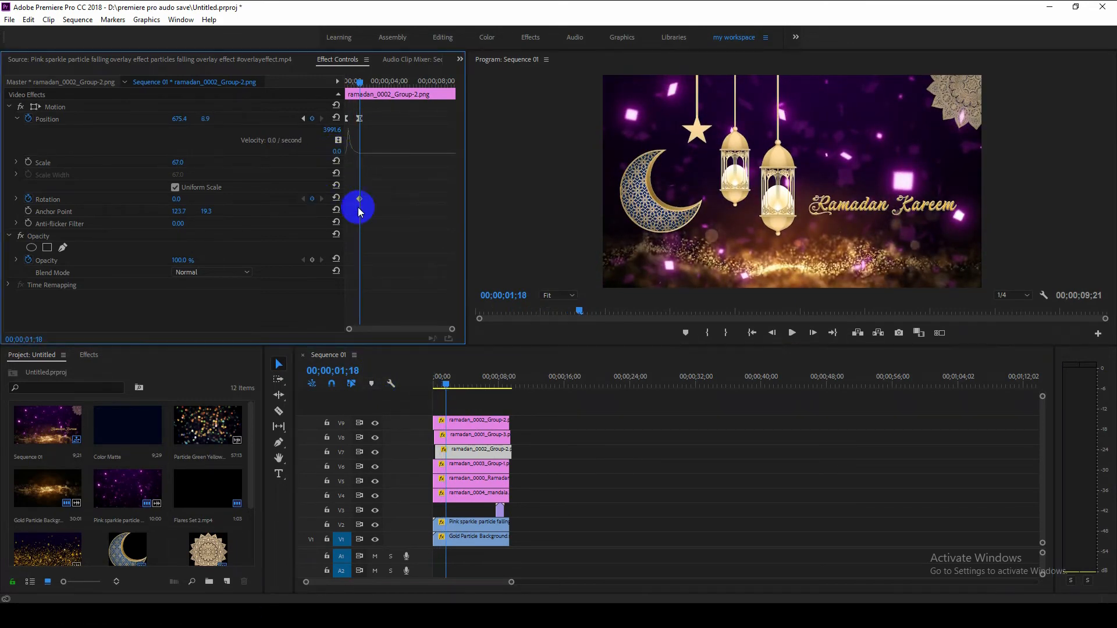
click(448, 395)
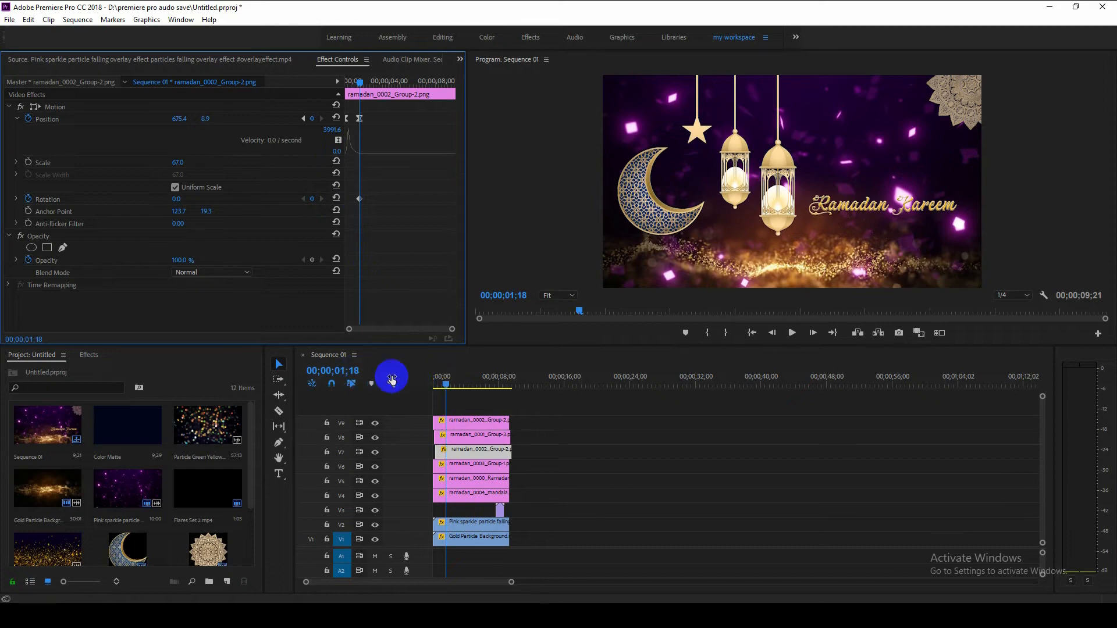
drag(449, 389, 450, 383)
drag(178, 203, 181, 203)
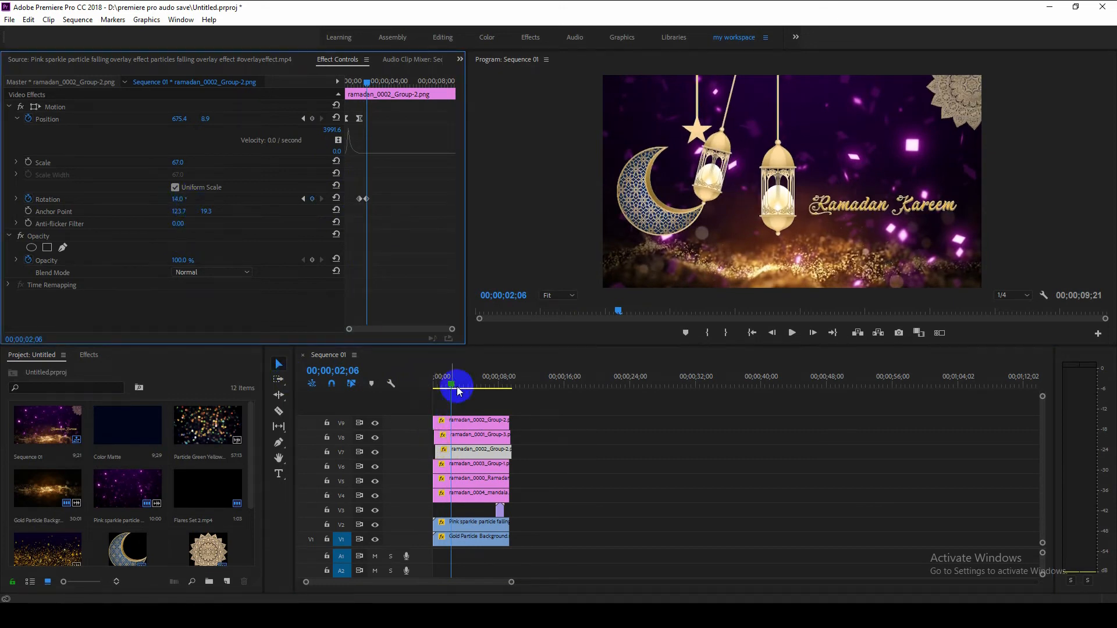
drag(452, 387, 456, 386)
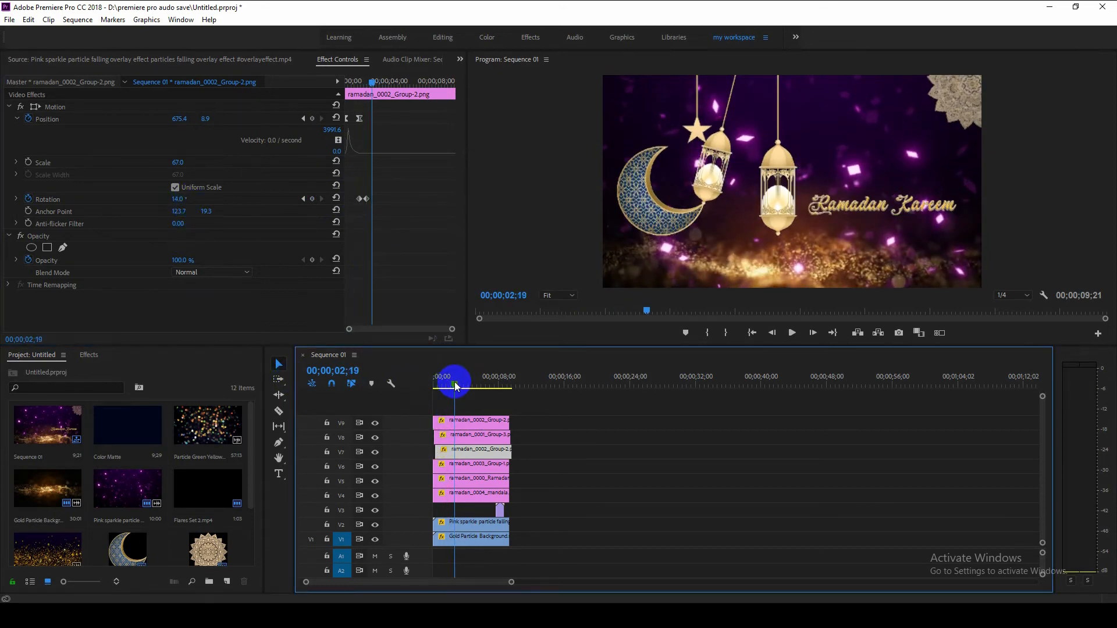
drag(178, 199, 168, 199)
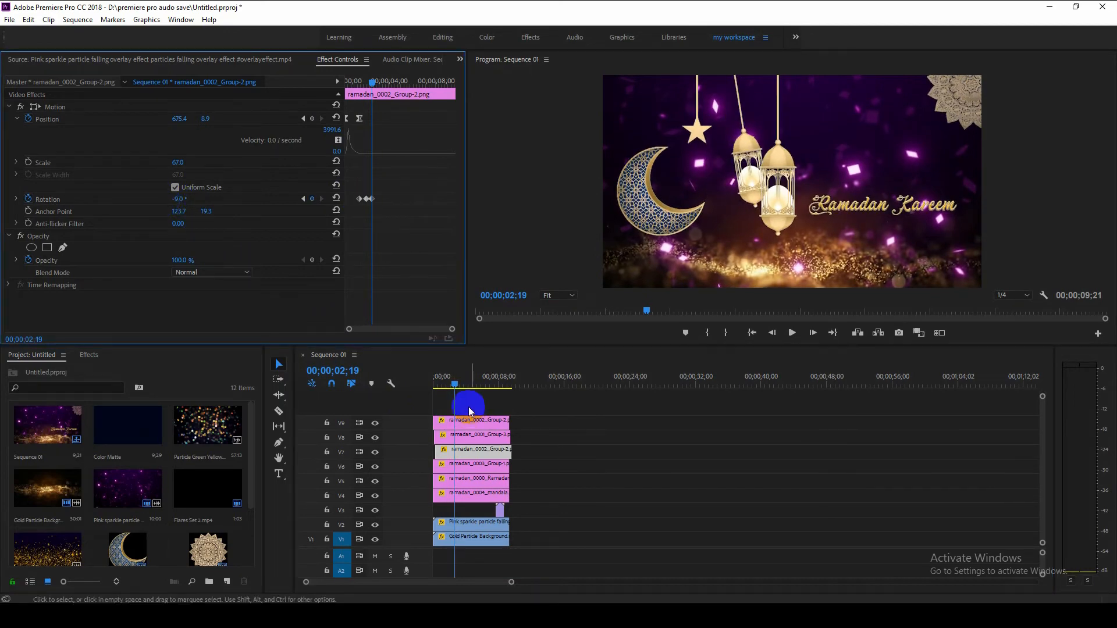
- Play the sequence from the start to preview the smaller lantern's swing
drag(456, 379, 420, 380)
key(space)
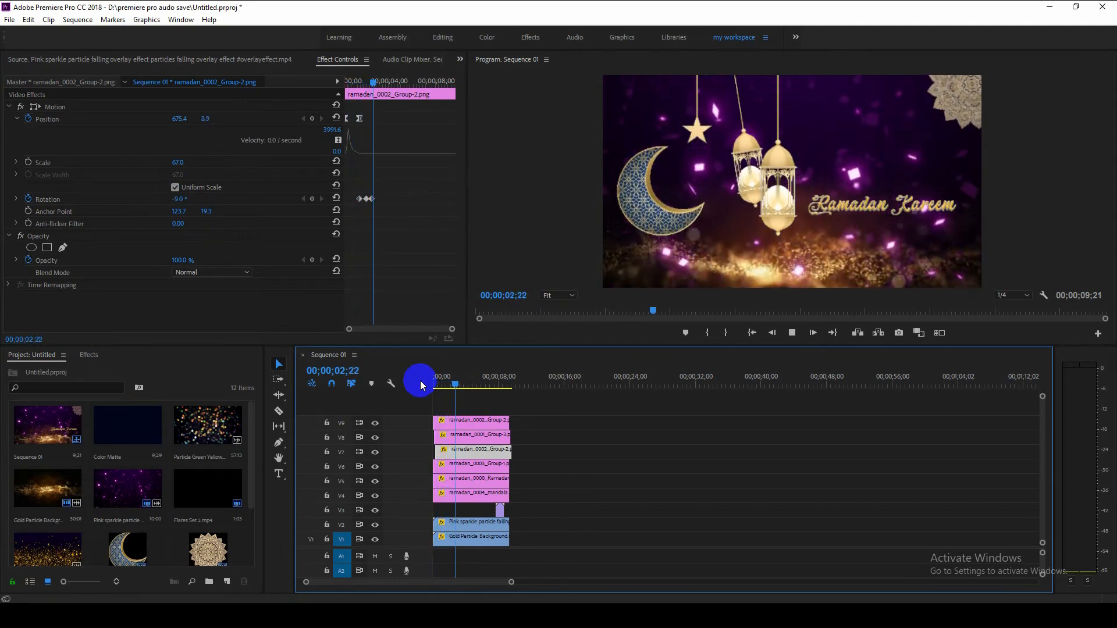
key(space)
- Space the smaller lantern's second and third rotation keyframes further apart to slow its swing, and replay it
click(373, 200)
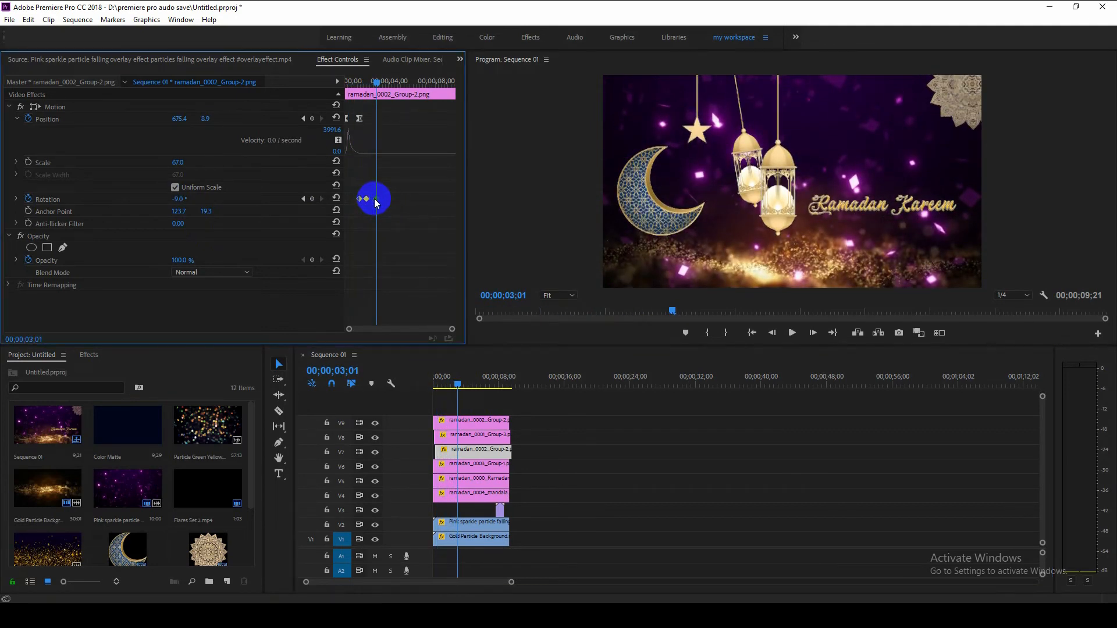
drag(374, 200, 368, 199)
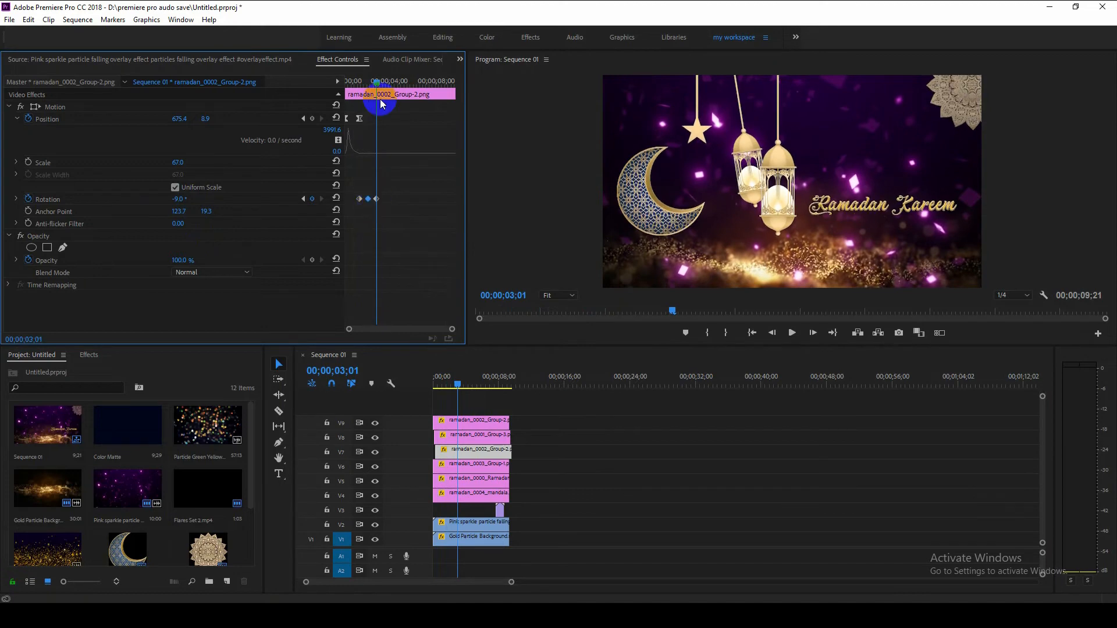
mouse_move(378, 93)
mouse_down()
mouse_move(357, 83)
mouse_move(380, 85)
mouse_up()
mouse_move(376, 200)
mouse_down()
mouse_move(396, 200)
mouse_move(379, 199)
mouse_up()
key(space)
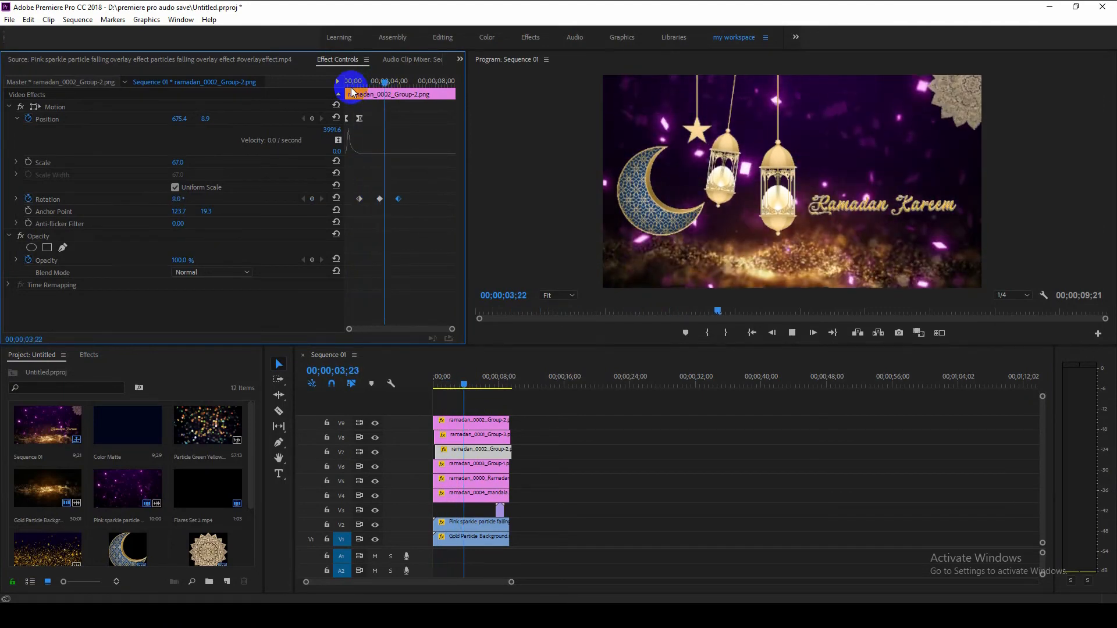
click(426, 239)
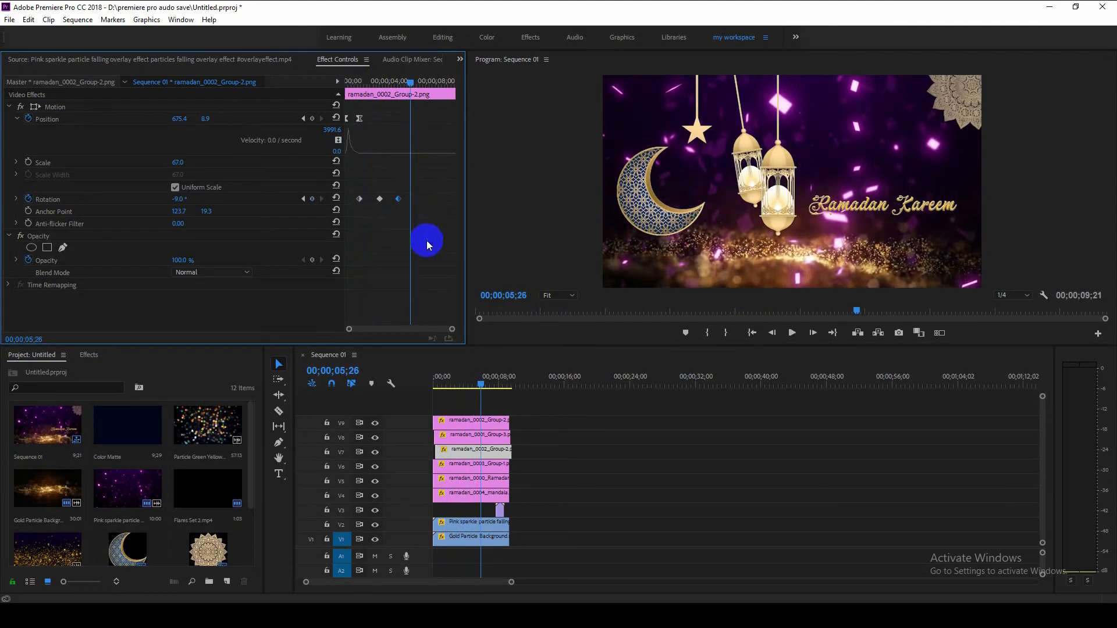
- Apply Auto Bezier interpolation to all three of the smaller lantern's rotation keyframes
drag(404, 207, 352, 190)
right_click(395, 200)
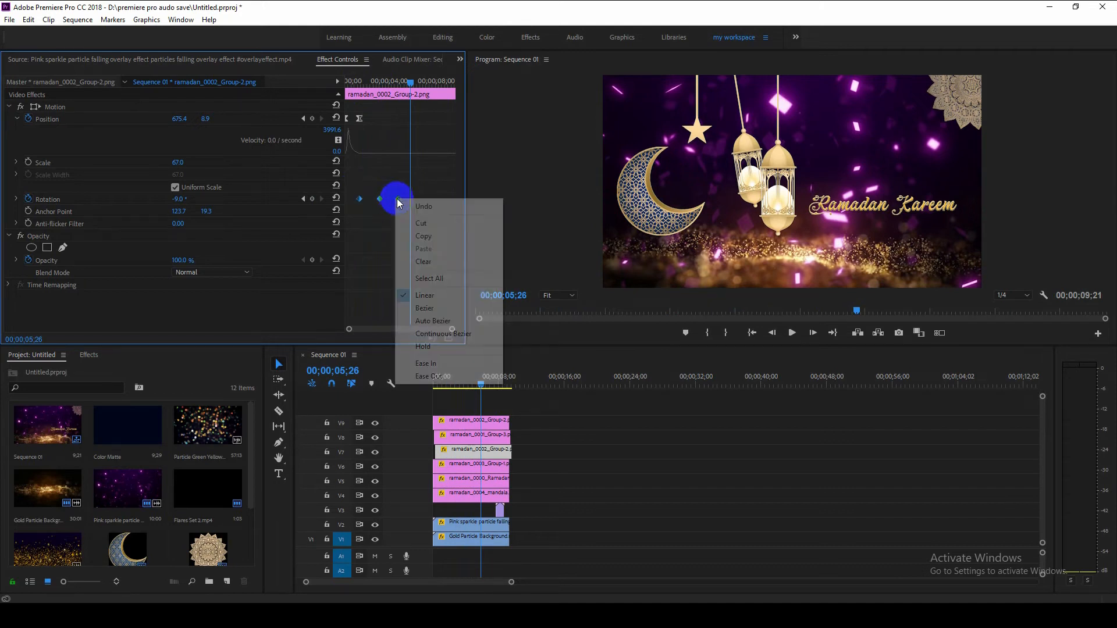
click(432, 320)
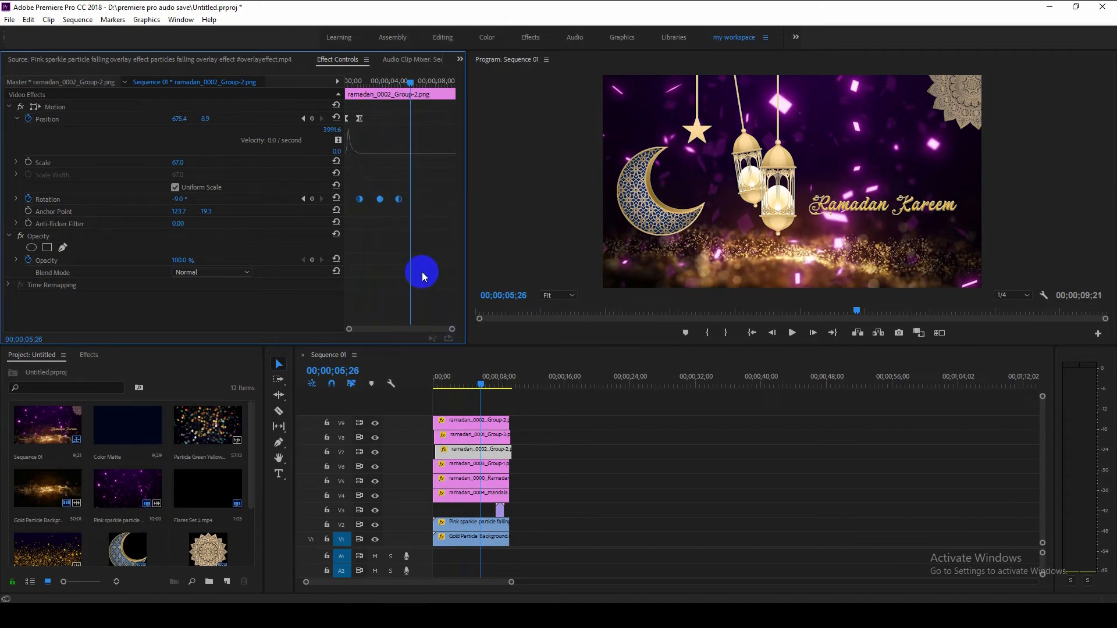
- Copy the smaller lantern's three rotation keyframes and paste them at 00;00;06;12 to repeat the swing
click(401, 84)
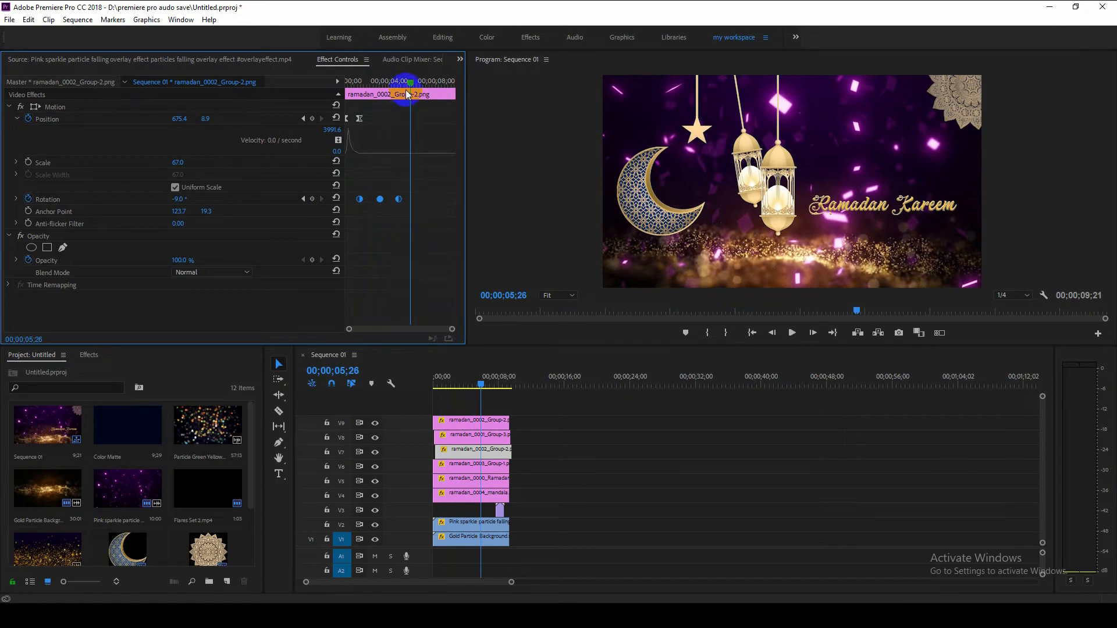
click(302, 200)
mouse_move(399, 83)
mouse_down()
mouse_move(360, 83)
mouse_move(417, 83)
mouse_up()
click(321, 200)
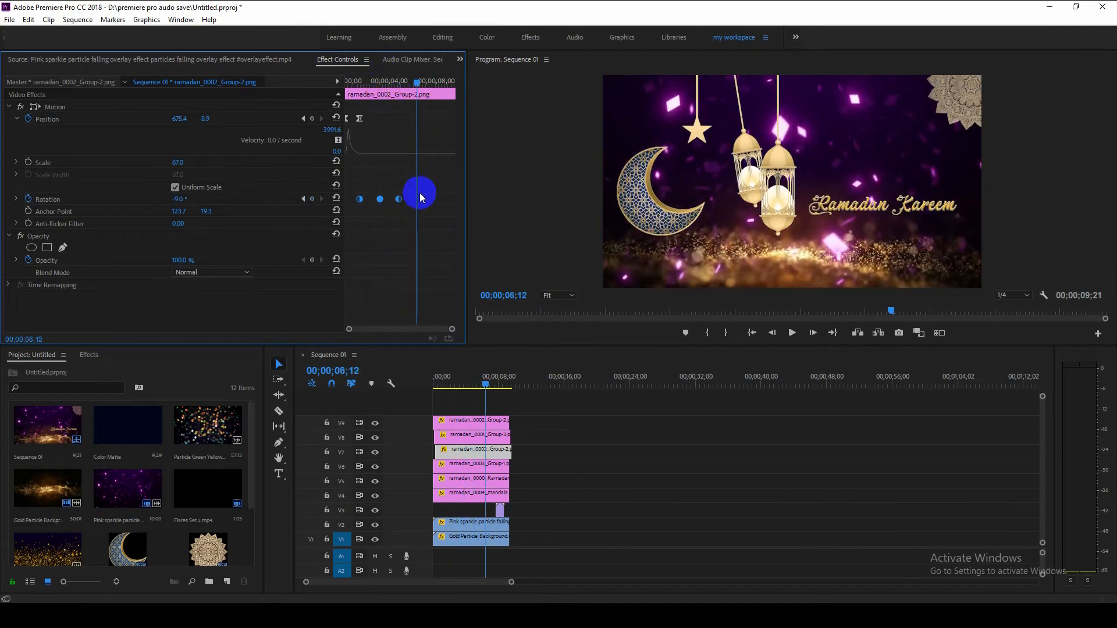
key(ctrl+v)
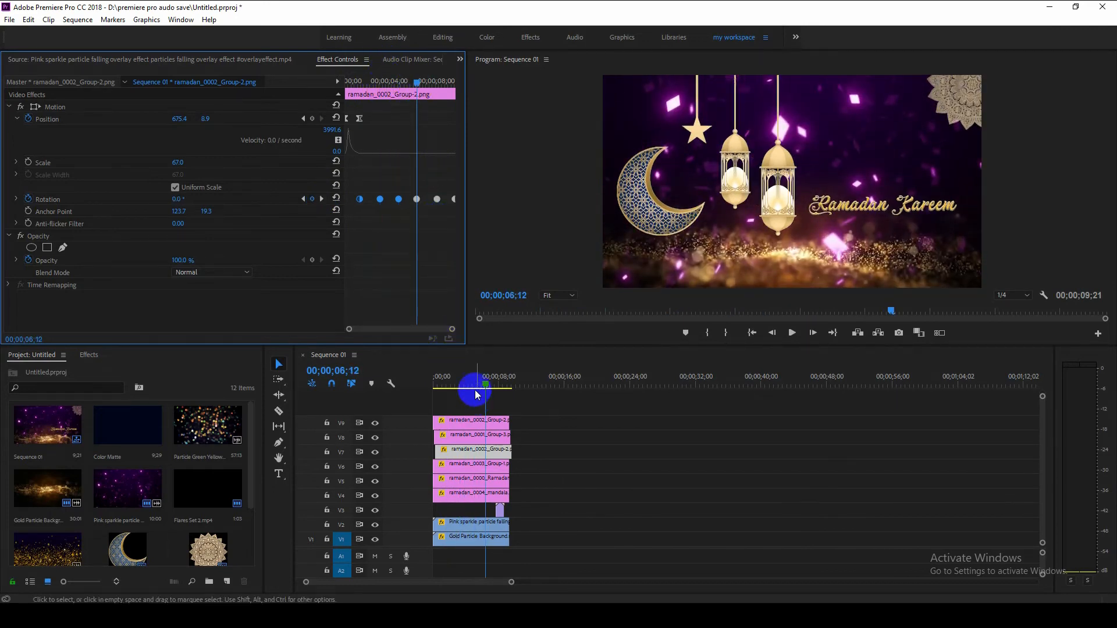
- Go to the smaller lantern's last rotation keyframe and preview the repeated swing from the start
click(323, 200)
click(322, 199)
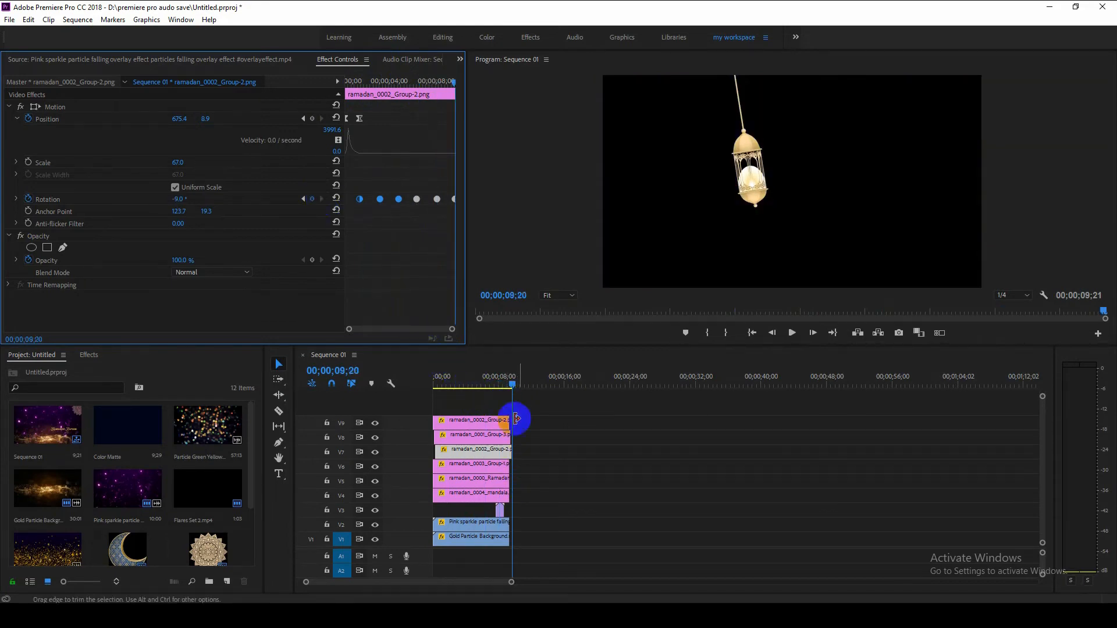
drag(511, 382, 402, 383)
key(space)
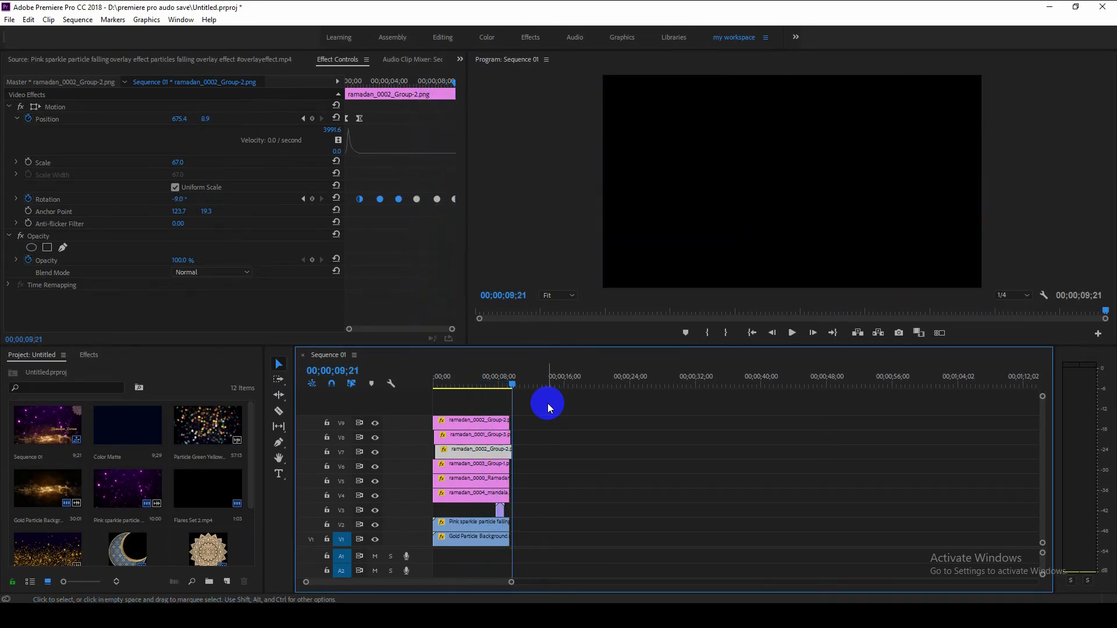
key(space)
- Check the star and larger lantern clips, and play the whole animation from the start
click(440, 447)
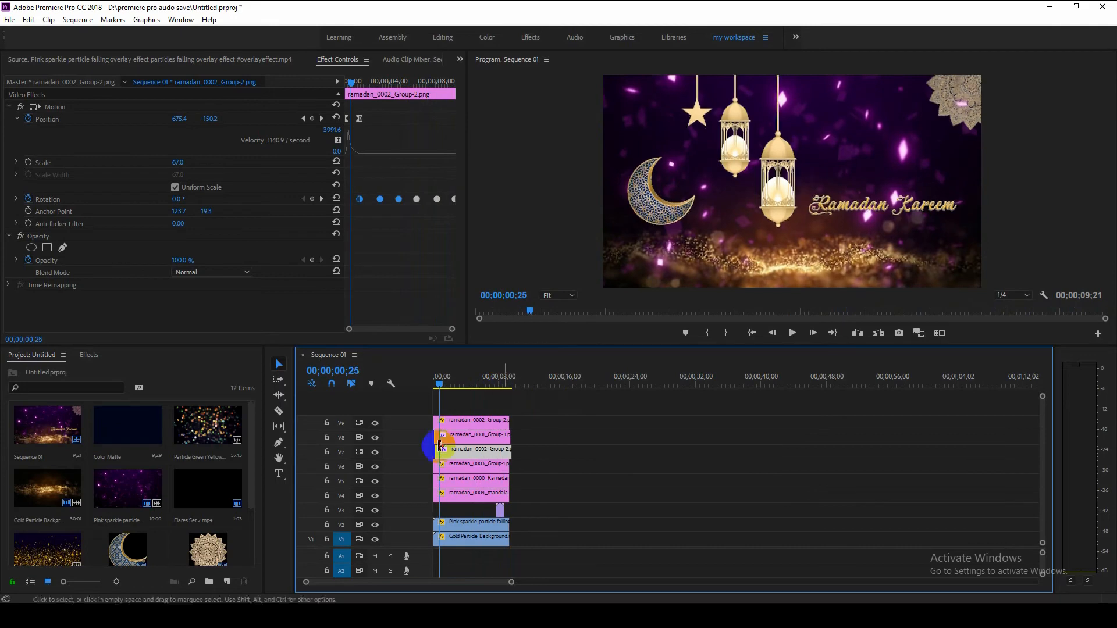
click(449, 440)
click(445, 424)
drag(439, 384, 381, 383)
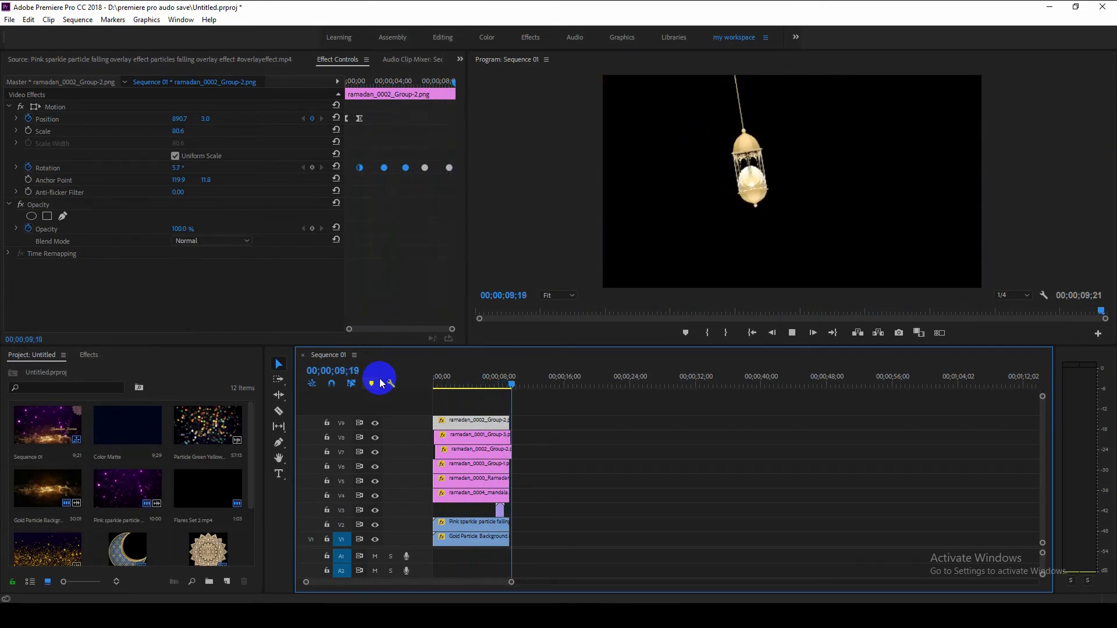
- Delay the smaller lantern's clip so that it ends at 00;00;10;02, and preview the ornaments swinging out of sync
click(460, 449)
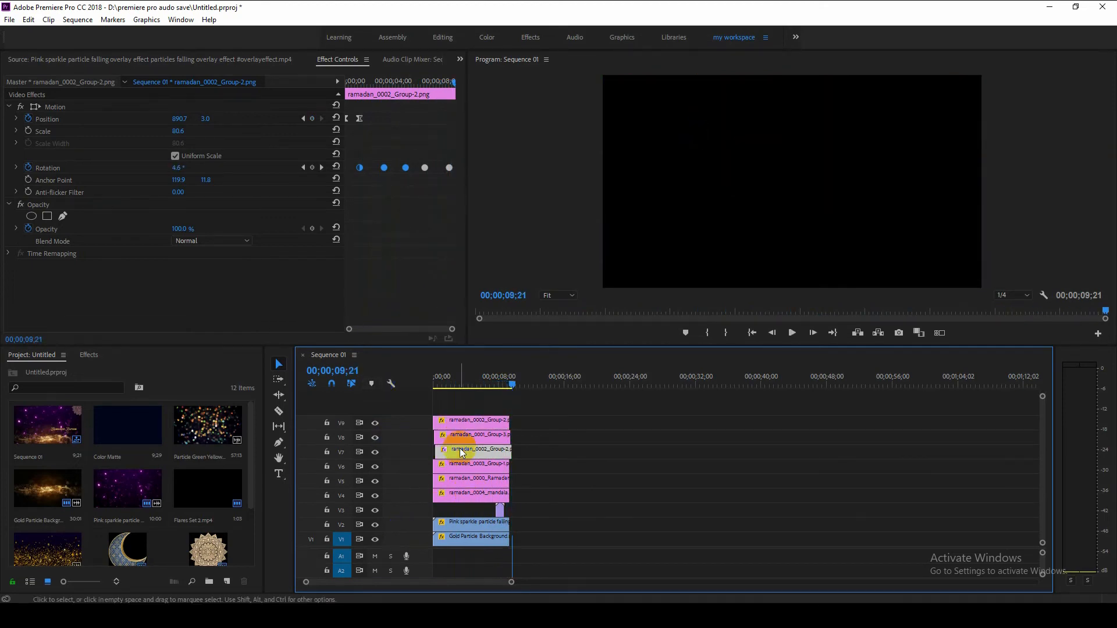
drag(511, 383, 447, 385)
click(375, 452)
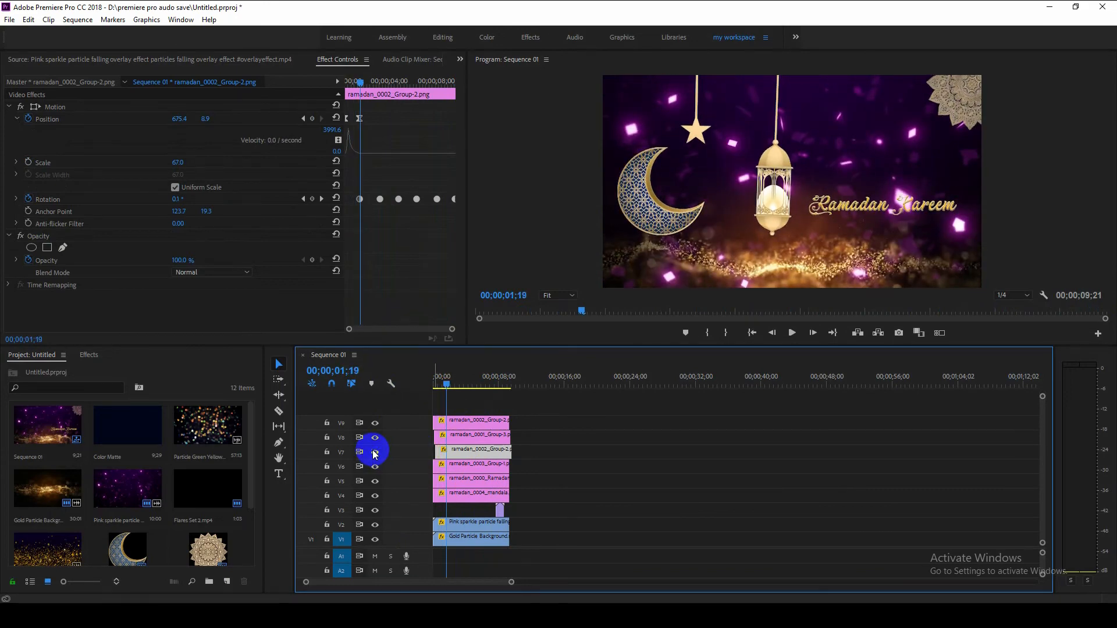
drag(442, 392, 440, 385)
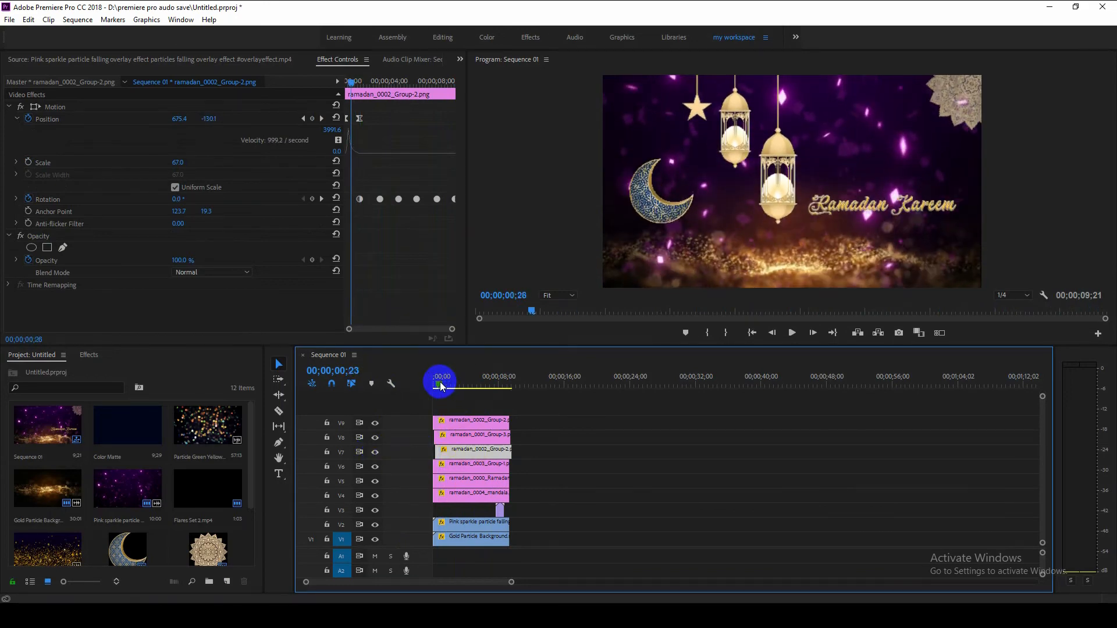
key(space)
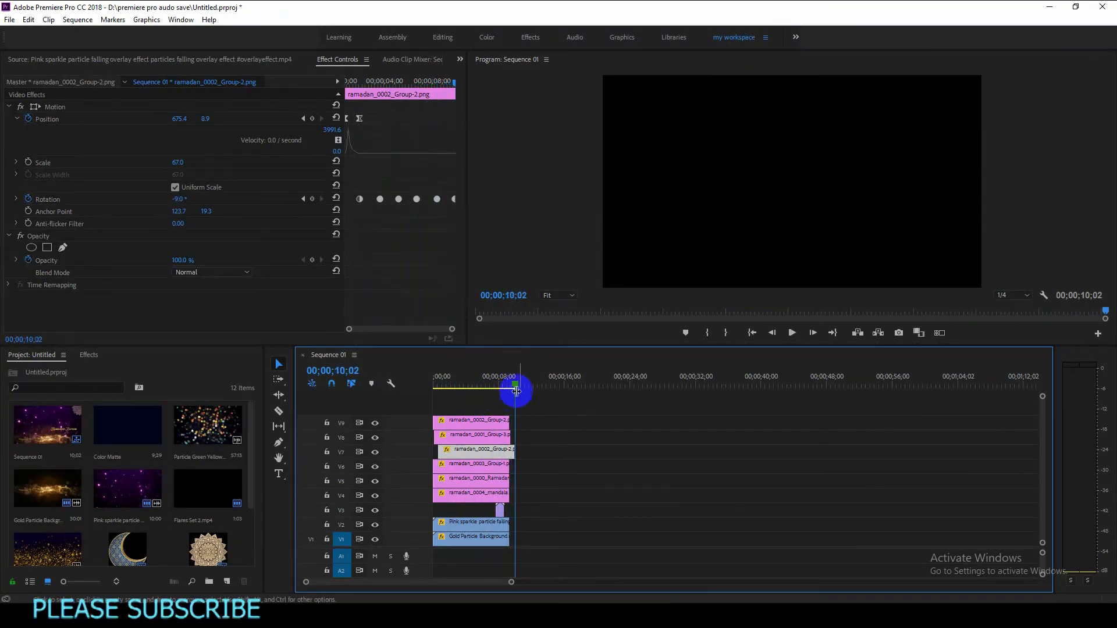
click(508, 386)
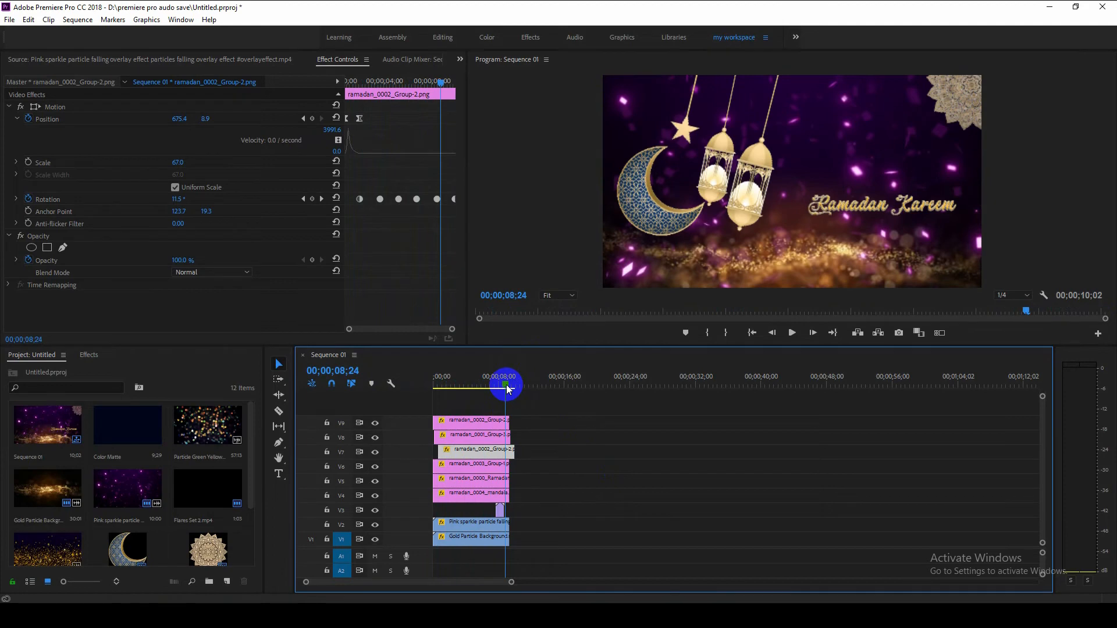
- Select the mandala clip, go to its first rotation keyframe, and preview its spin from the start
drag(507, 388, 442, 382)
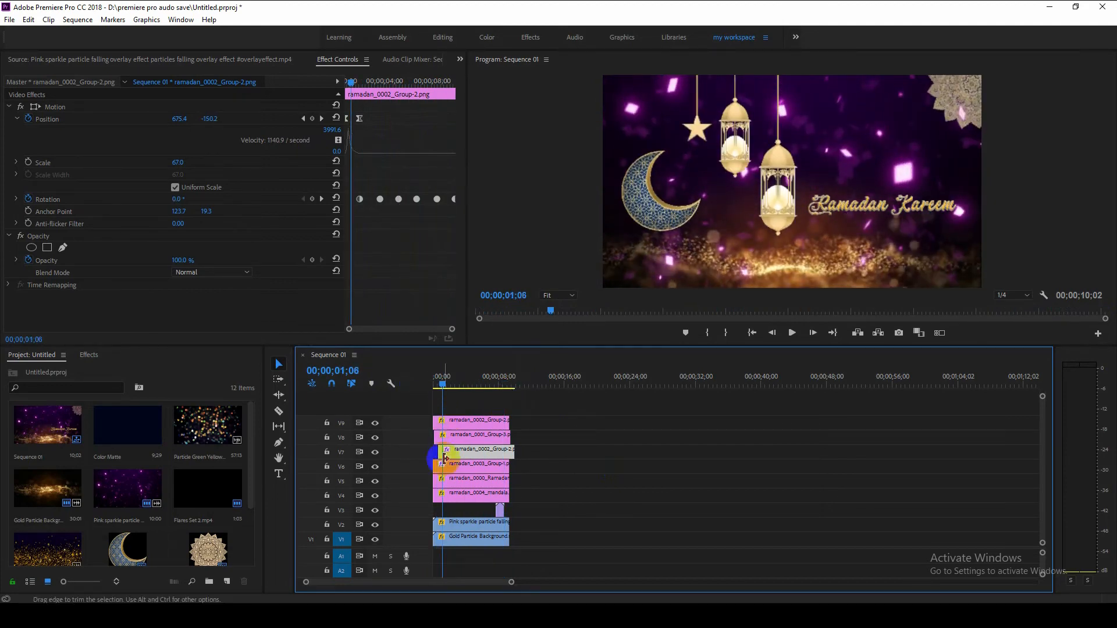
click(459, 482)
click(457, 492)
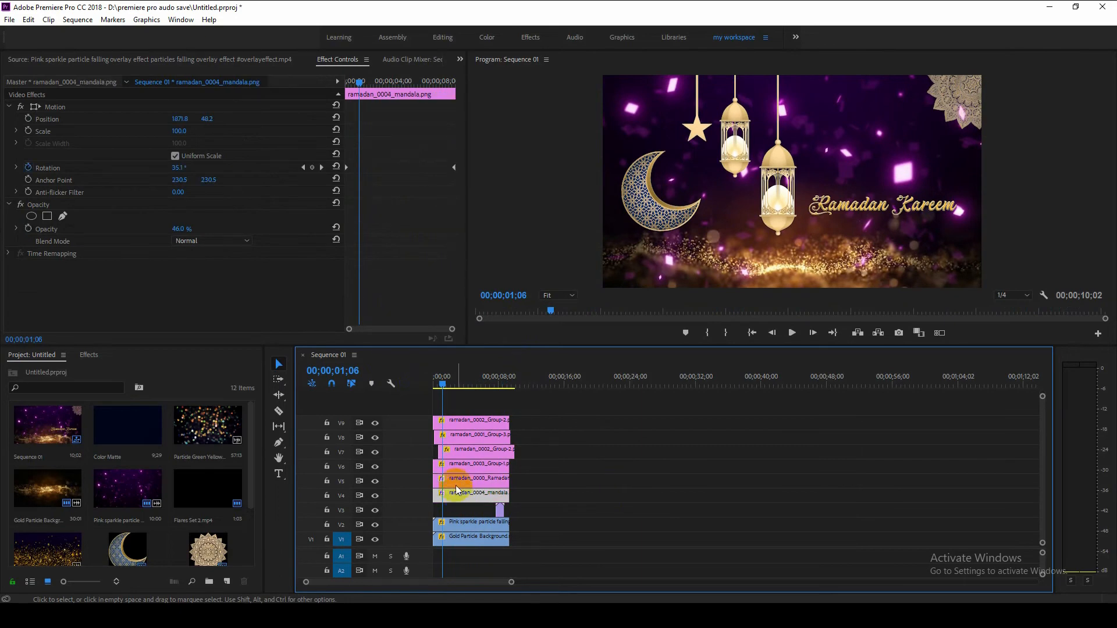
click(303, 167)
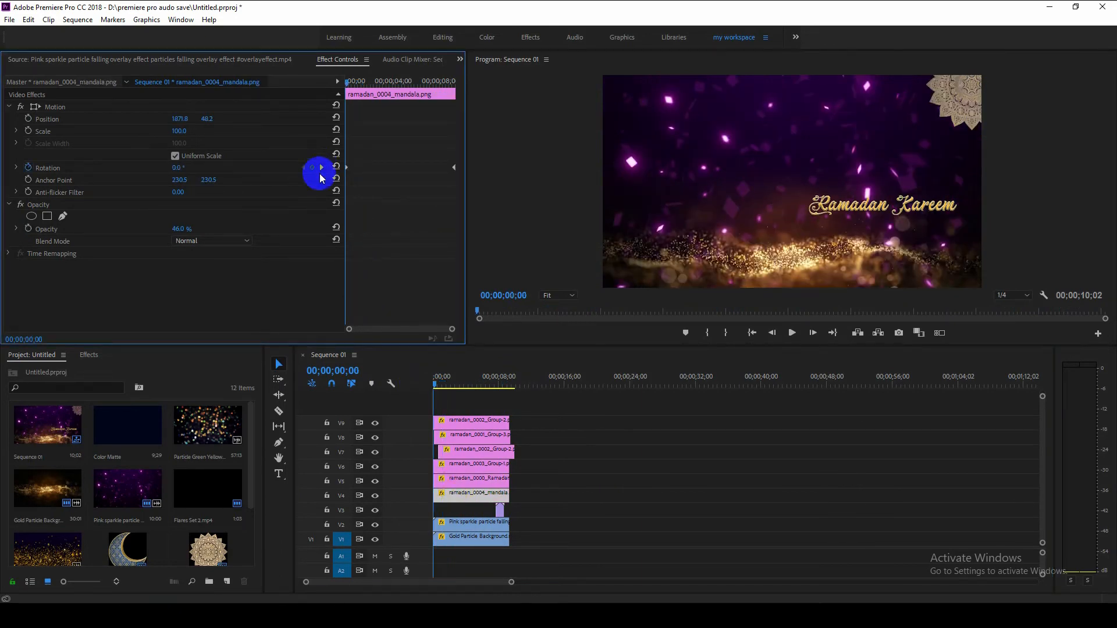
key(space)
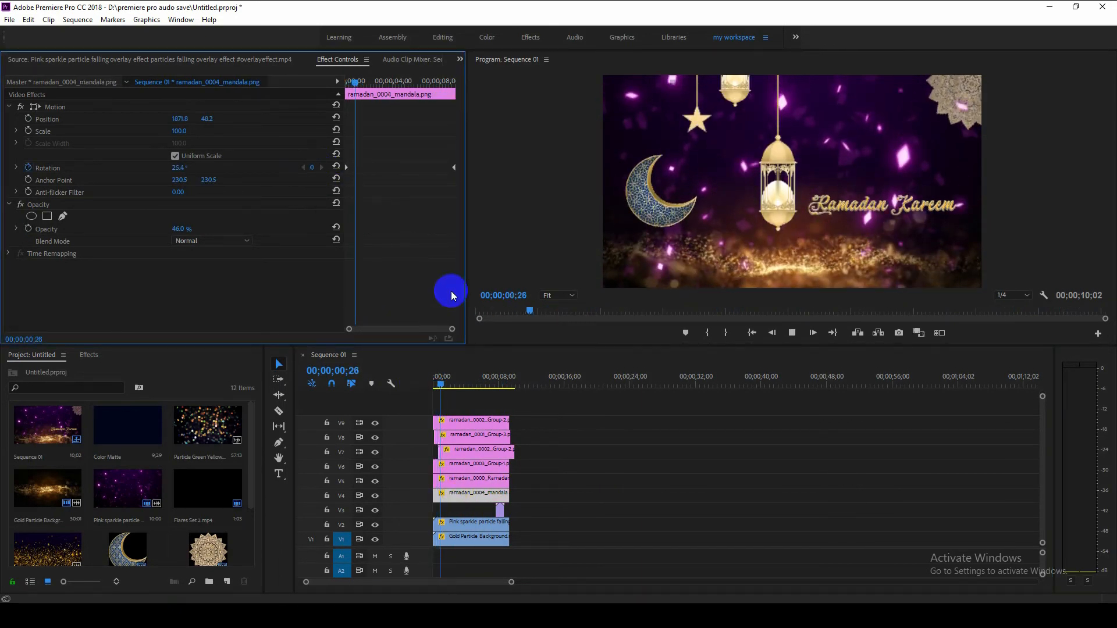
key(space)
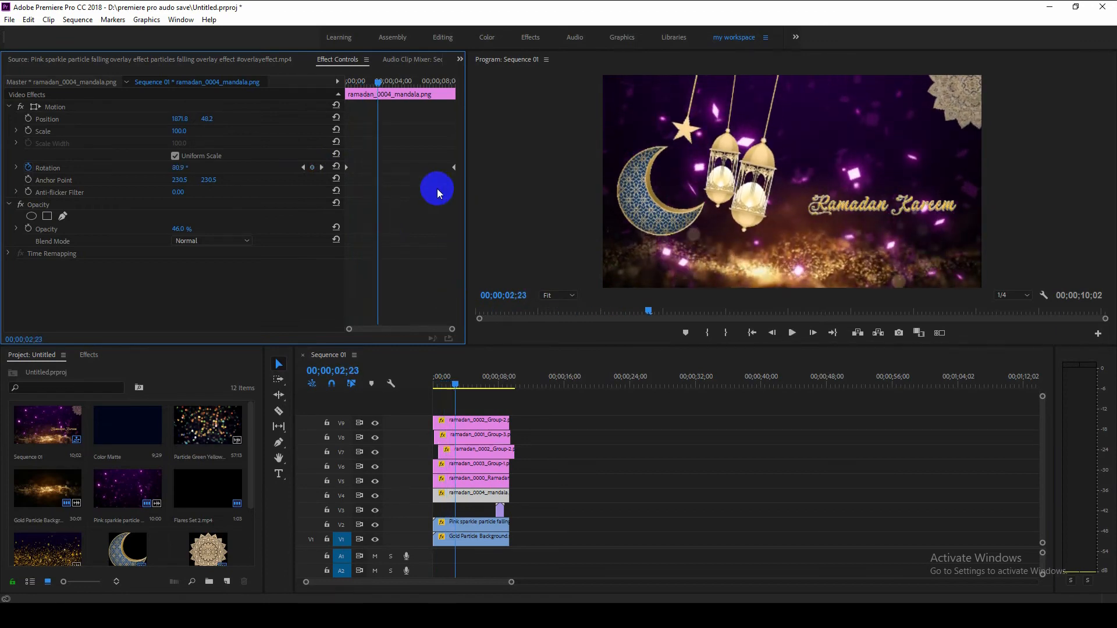
drag(377, 83, 382, 85)
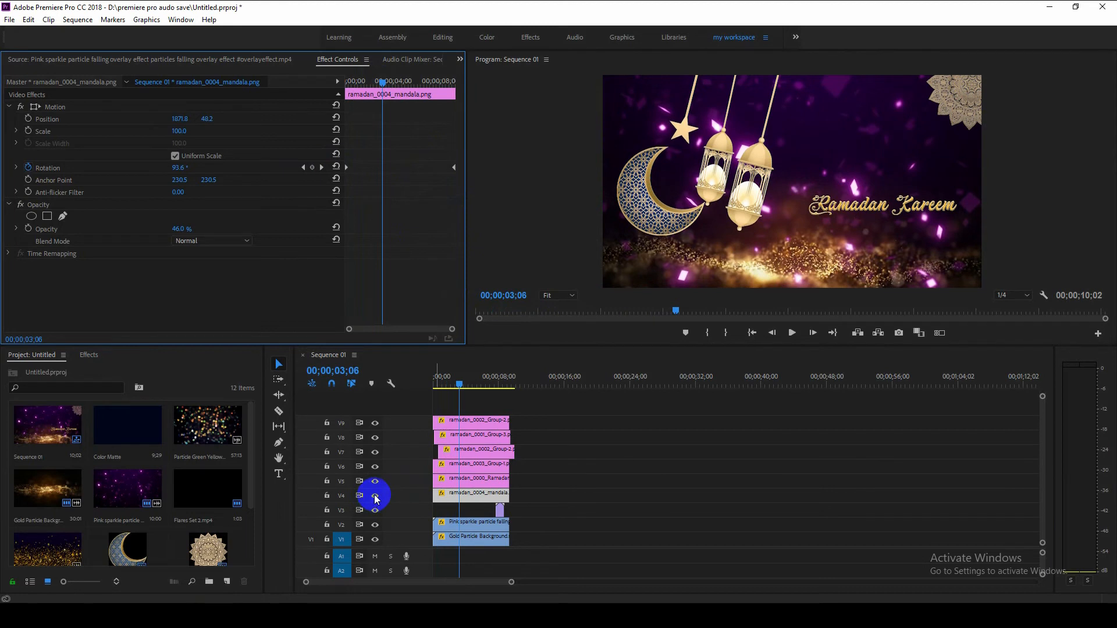
- Hide and show tracks V5 and V6 to check which layers hold the title and the crescent moon
click(443, 486)
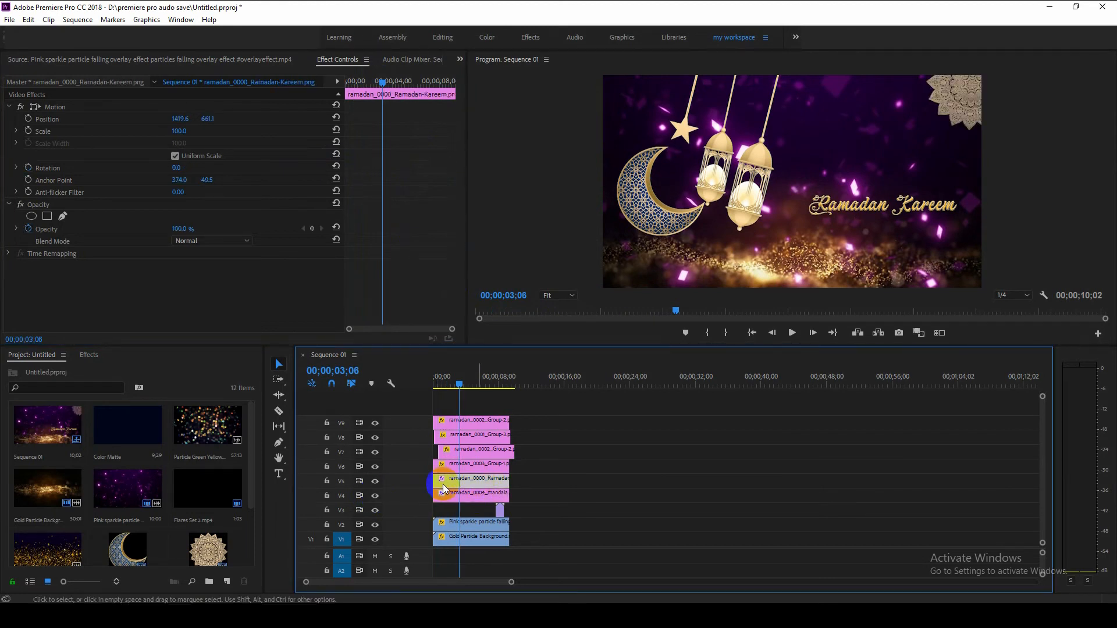
click(375, 481)
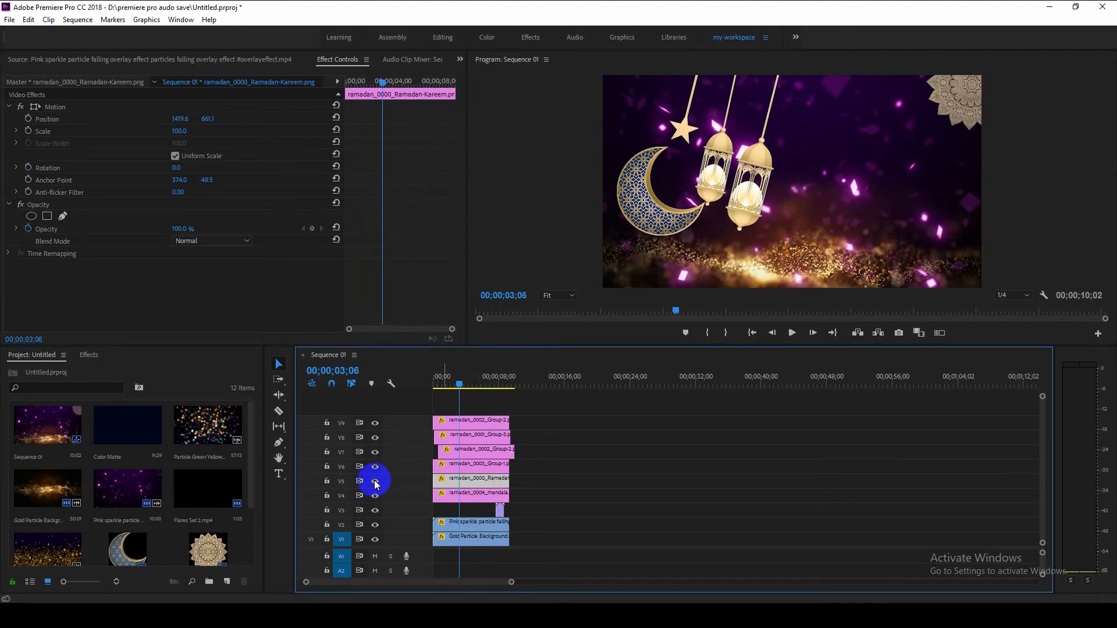
click(375, 481)
click(375, 467)
click(375, 467)
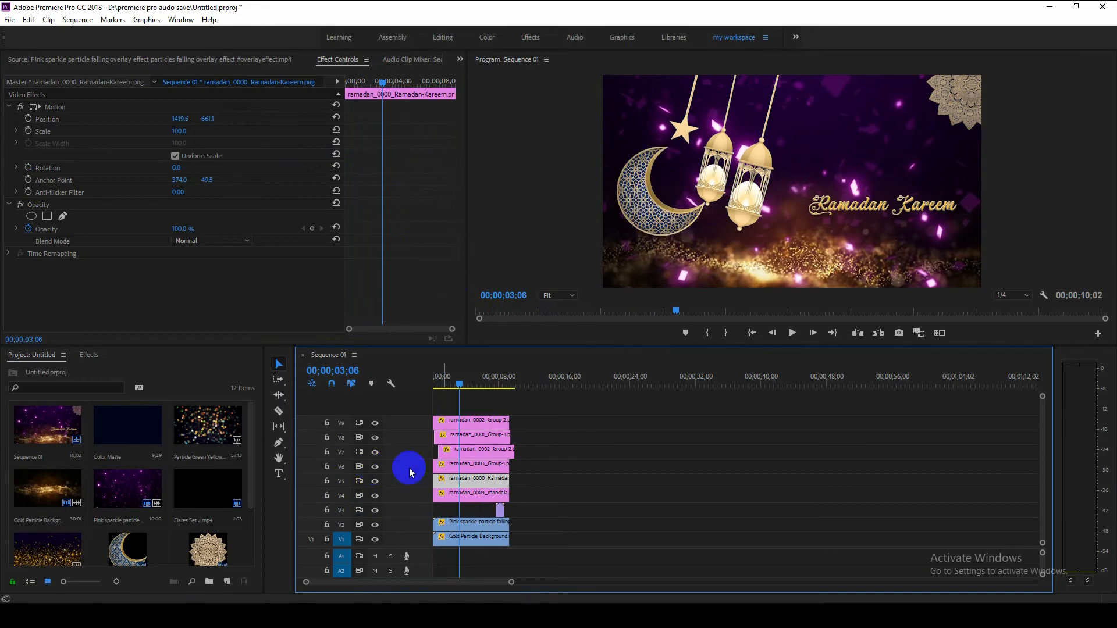
- Select the crescent moon clip, check its layer at 00;00;02;06, and collapse its Scale and Rotation graphs
click(453, 465)
mouse_move(467, 381)
mouse_down()
mouse_move(417, 387)
mouse_move(450, 379)
mouse_up()
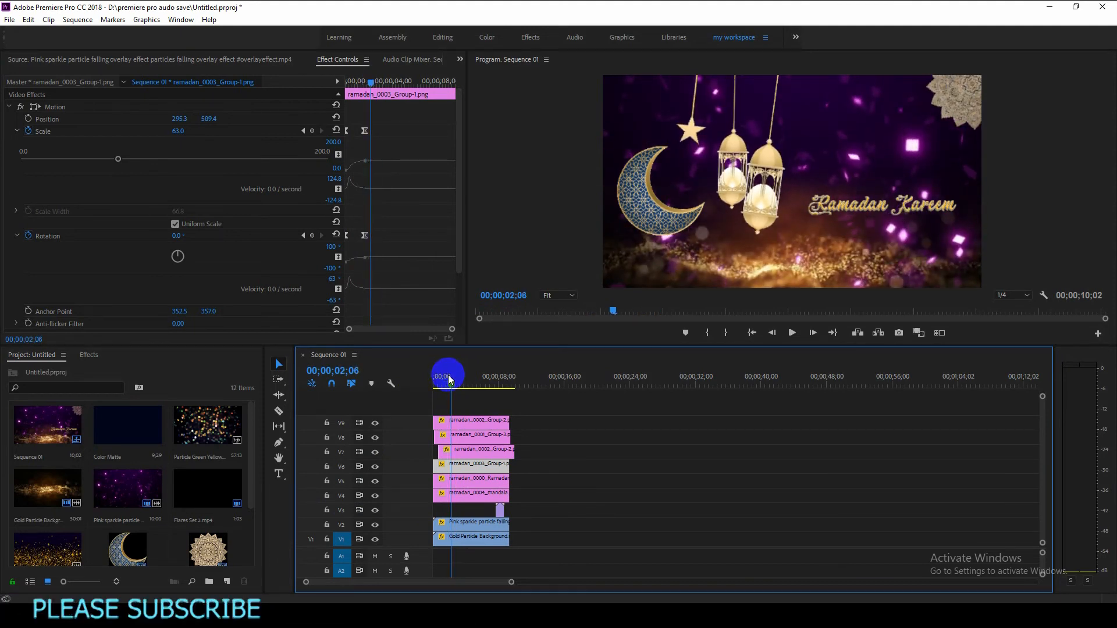
click(375, 466)
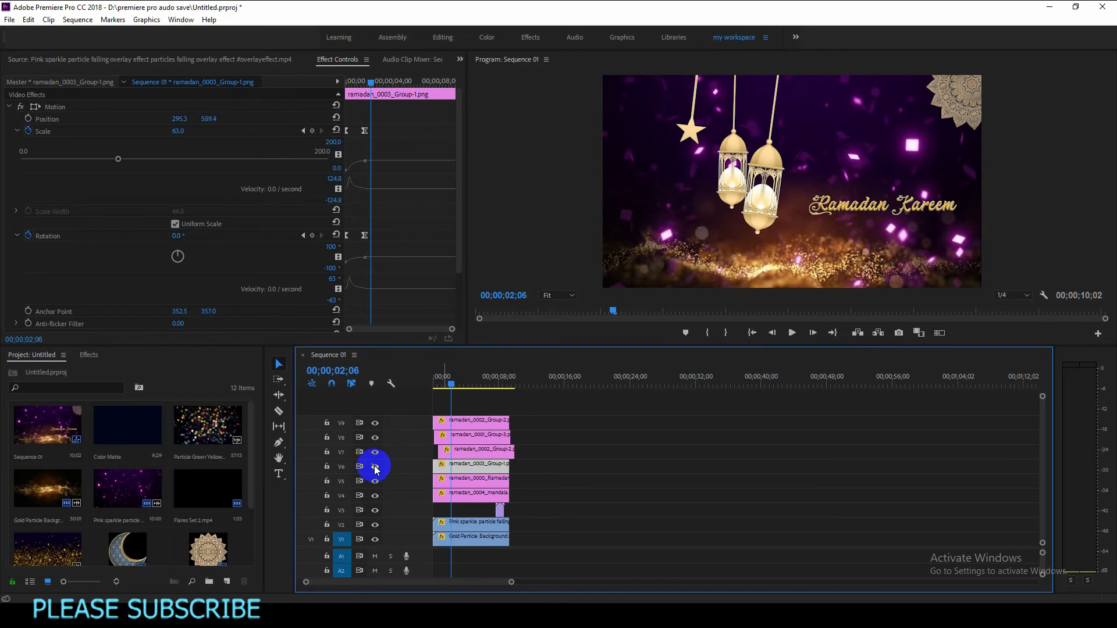
click(375, 466)
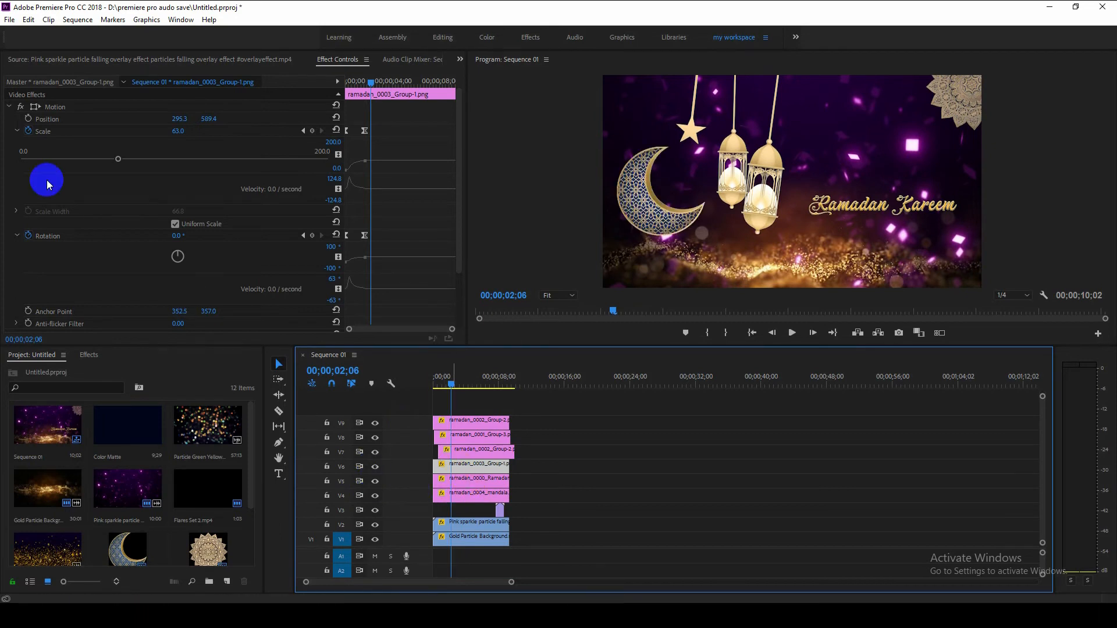
click(17, 131)
click(17, 168)
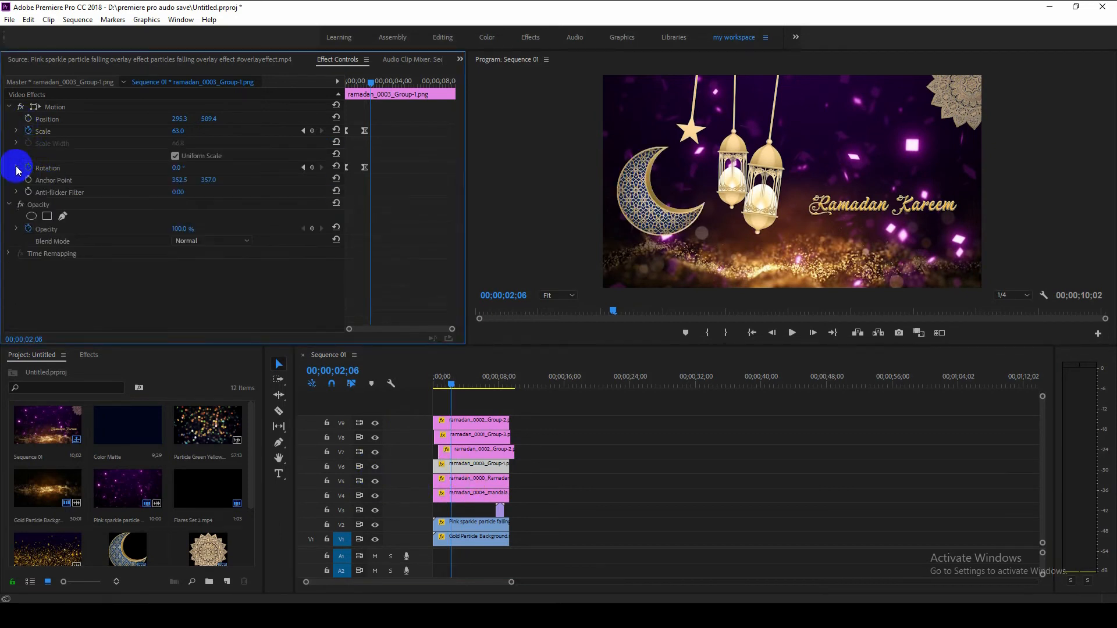
- Add a rotation hold keyframe just after the crescent's entrance and a -10° rotation keyframe at 00;00;05;04
click(376, 82)
drag(379, 82, 375, 82)
click(303, 167)
click(312, 167)
drag(370, 89, 407, 89)
drag(181, 167, 185, 167)
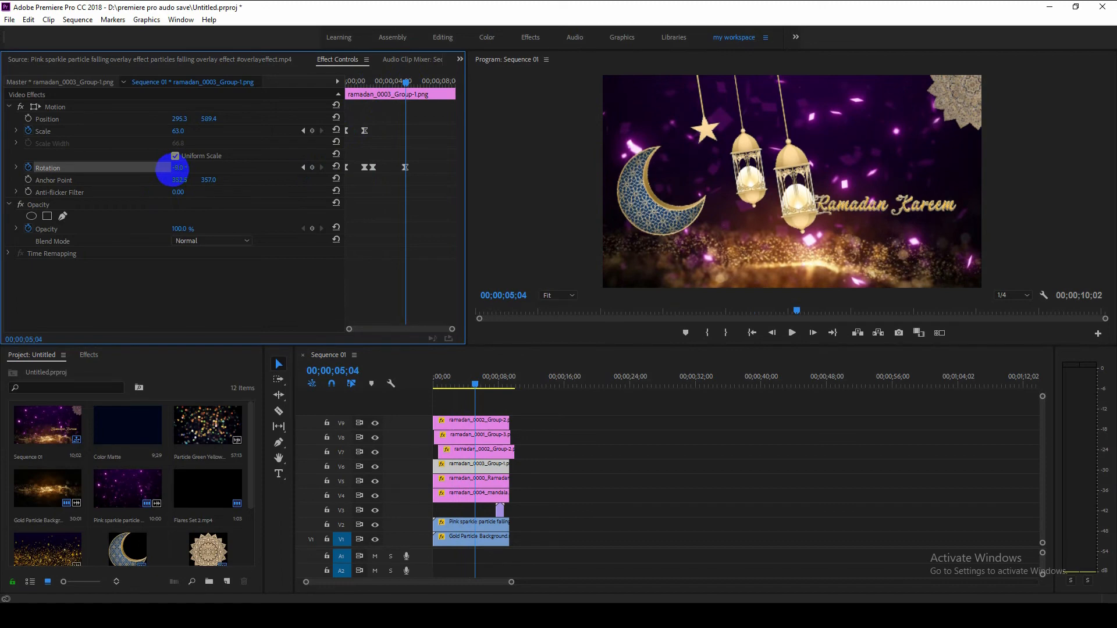
- Retime the crescent's -10° keyframe, add a return rotation keyframe at 00;00;08;20, and preview the swing
click(406, 170)
drag(475, 384, 504, 386)
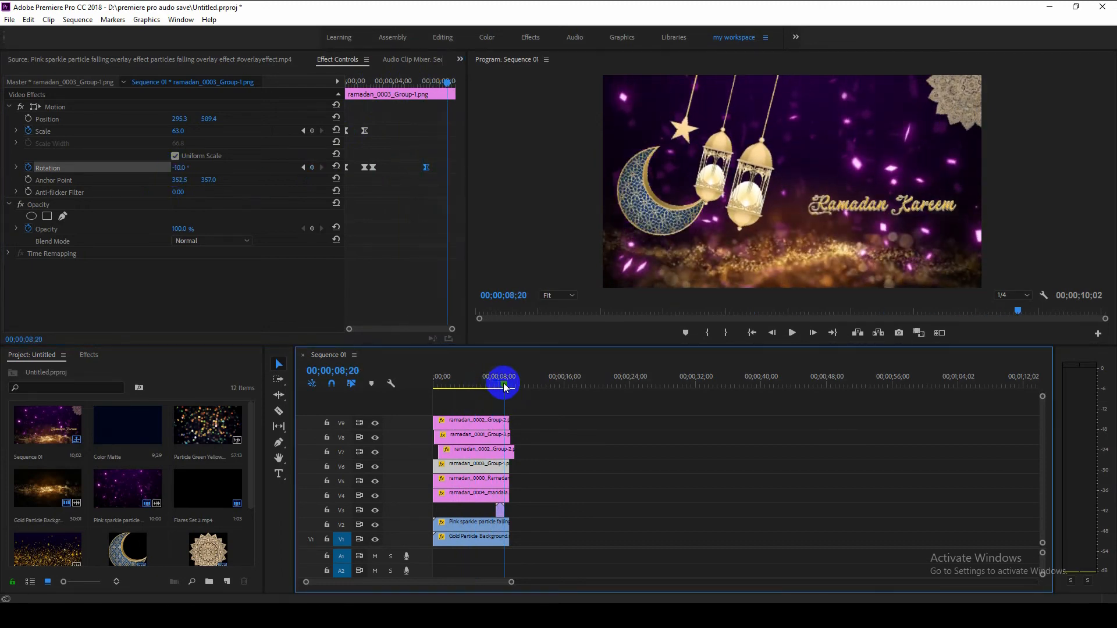
drag(180, 169, 190, 165)
drag(499, 384, 409, 386)
key(space)
drag(426, 168, 414, 168)
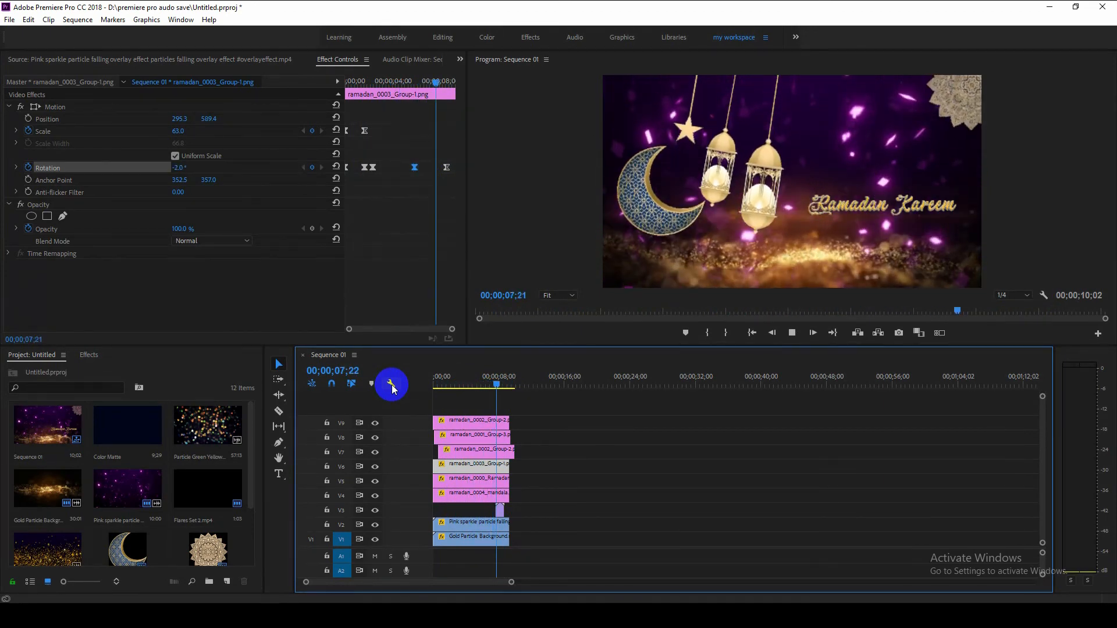
- Go to 00;00;02;00 and check the pink sparkle overlay layer on track V2
drag(507, 380, 449, 377)
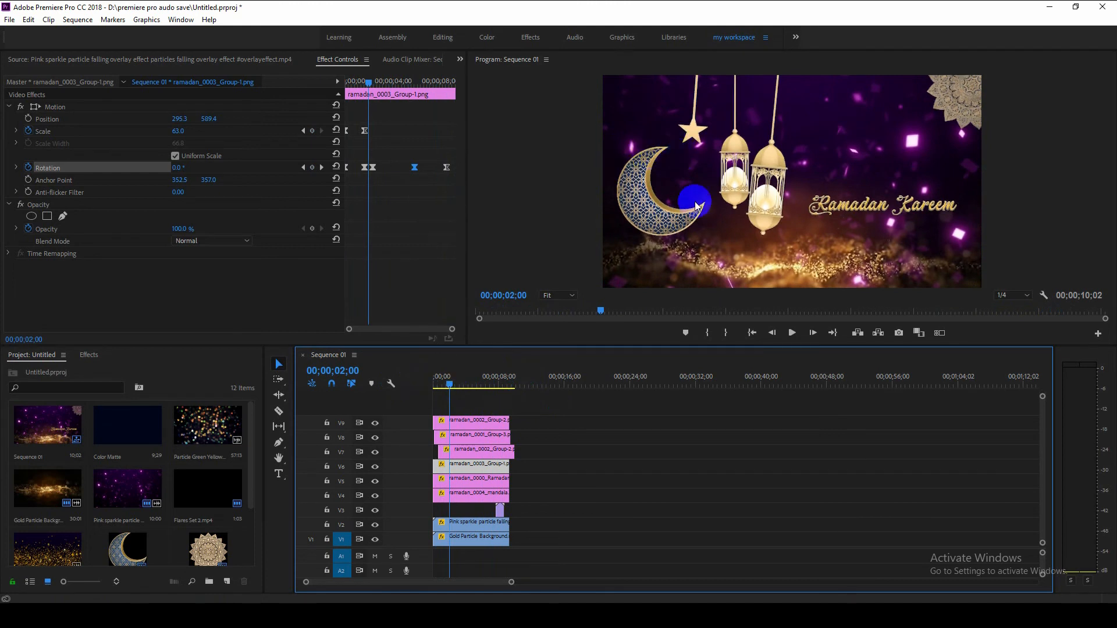
click(467, 525)
click(375, 525)
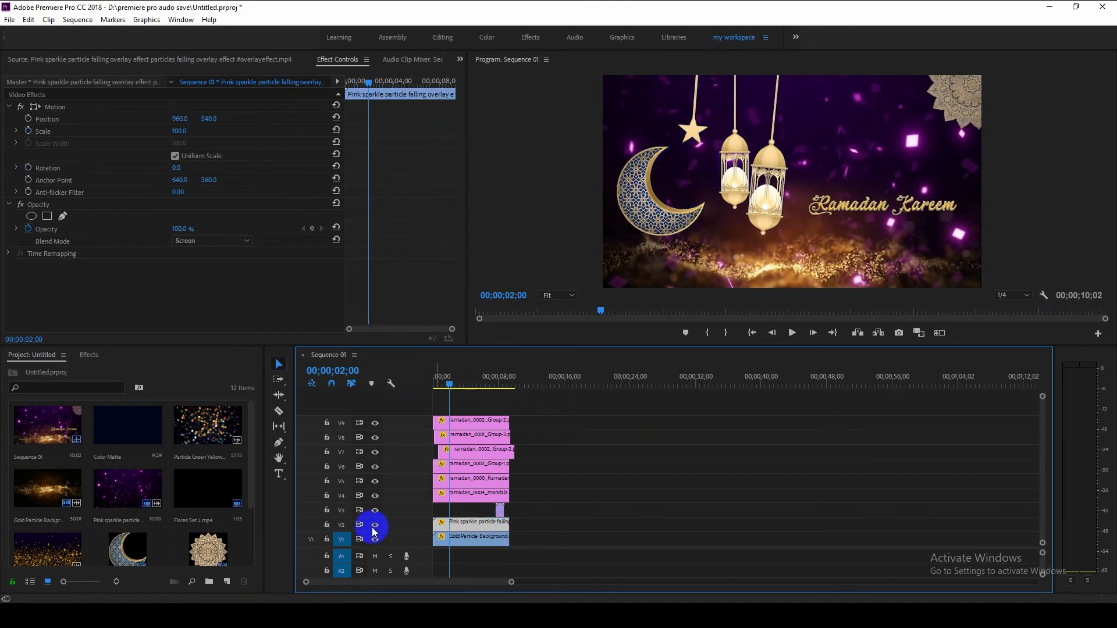
click(375, 525)
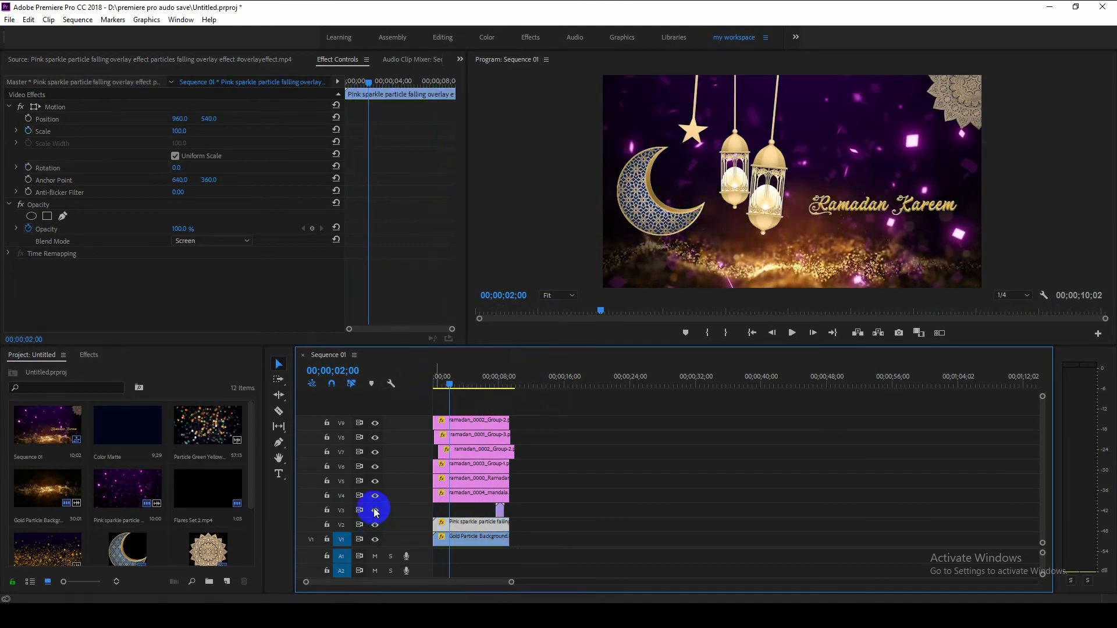
click(478, 494)
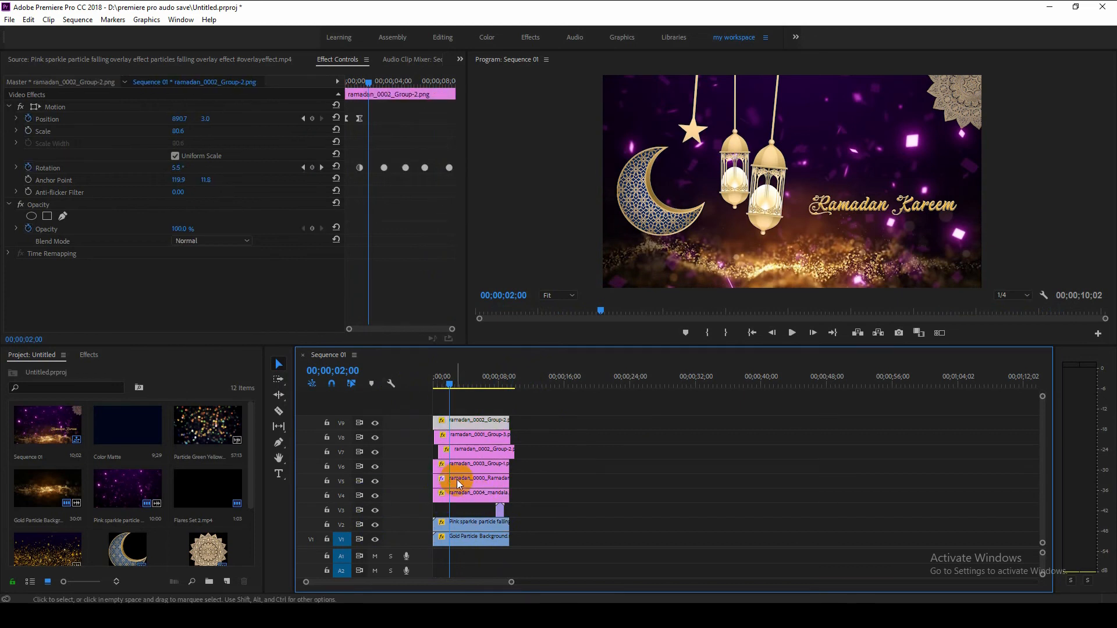
- Fade in the Ramadan Kareem title with opacity keyframes of 0% at 00;00;01;07 and 100% at 00;00;02;00, and preview it
click(457, 479)
click(29, 233)
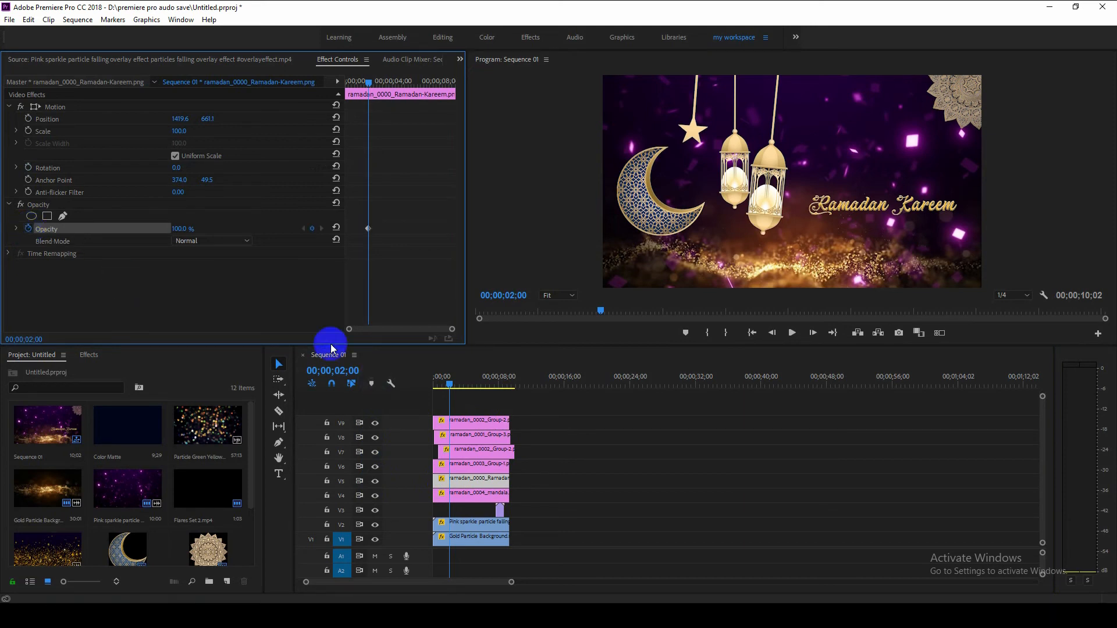
click(187, 227)
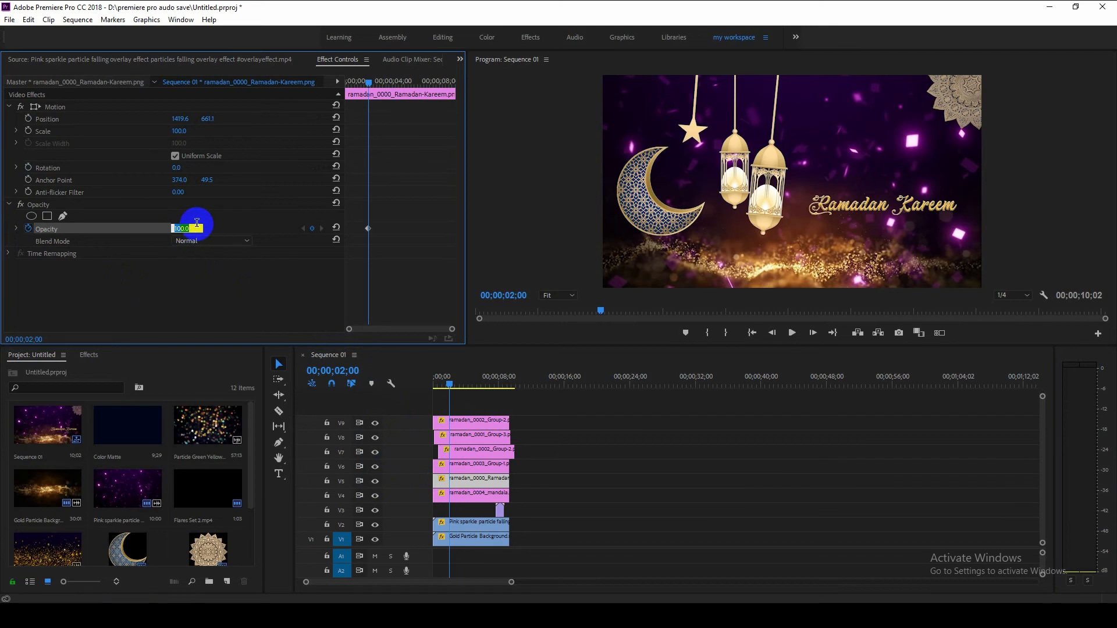
drag(454, 368, 430, 382)
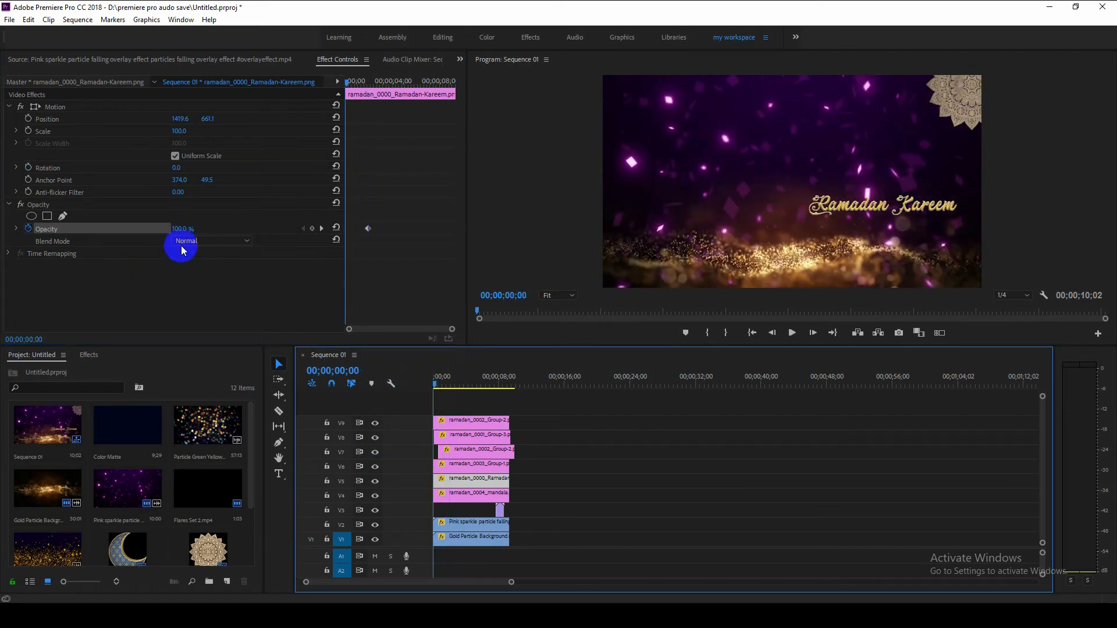
drag(351, 82, 360, 83)
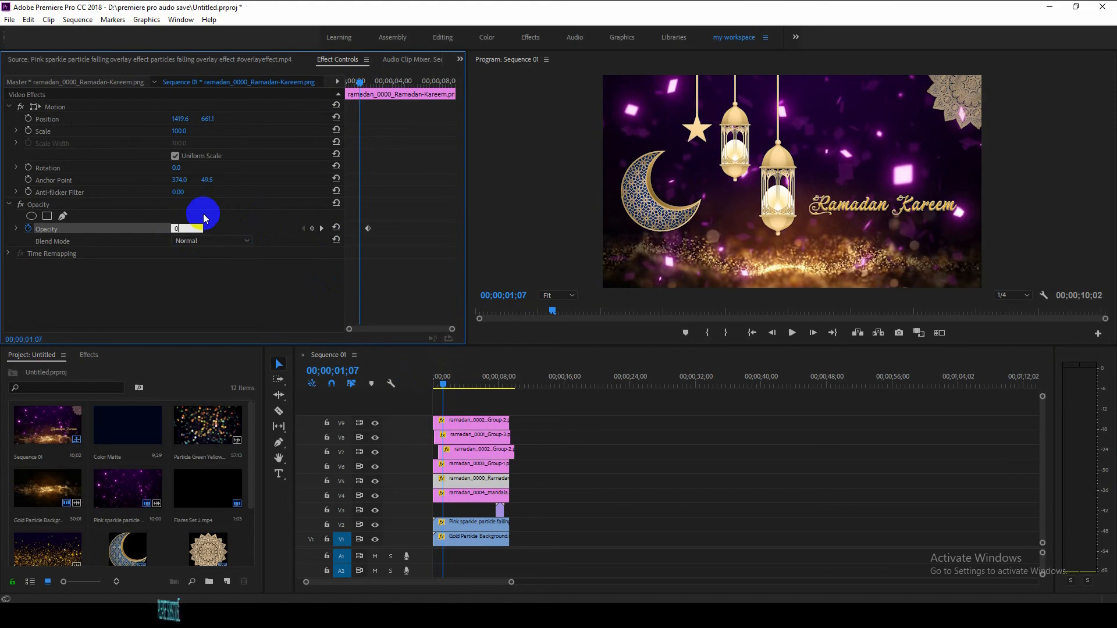
key(Return)
key(space)
drag(443, 378, 443, 382)
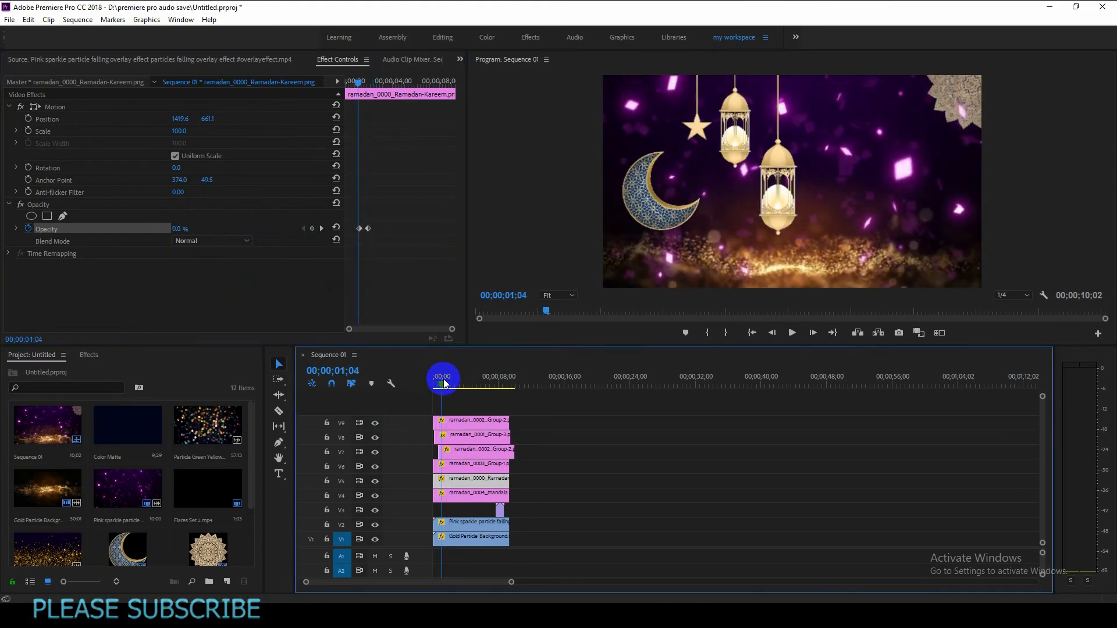
key(space)
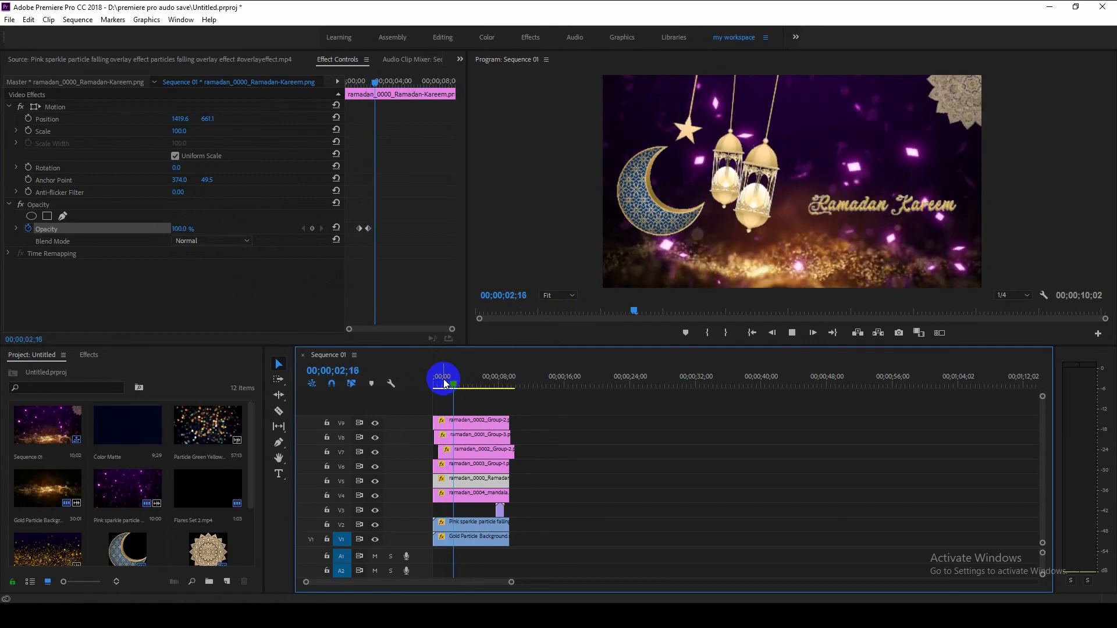
key(space)
- Fade out the title with a 100% opacity keyframe near the clip's end and 0% at 00;00;09;05, and play from the start
drag(467, 392, 503, 381)
click(312, 229)
drag(506, 389, 508, 388)
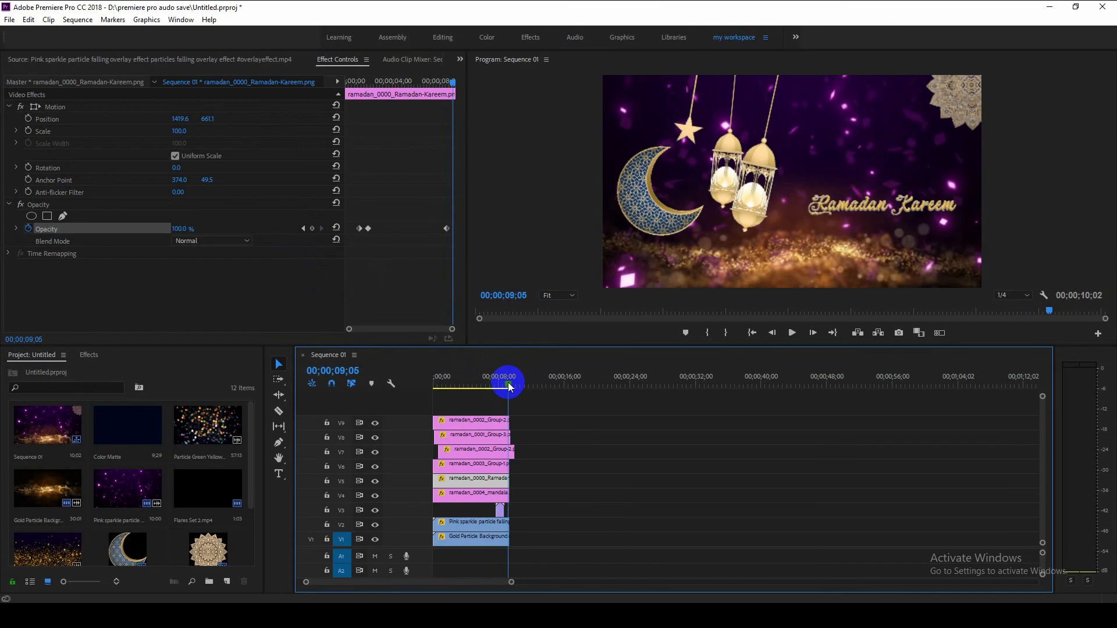
click(321, 229)
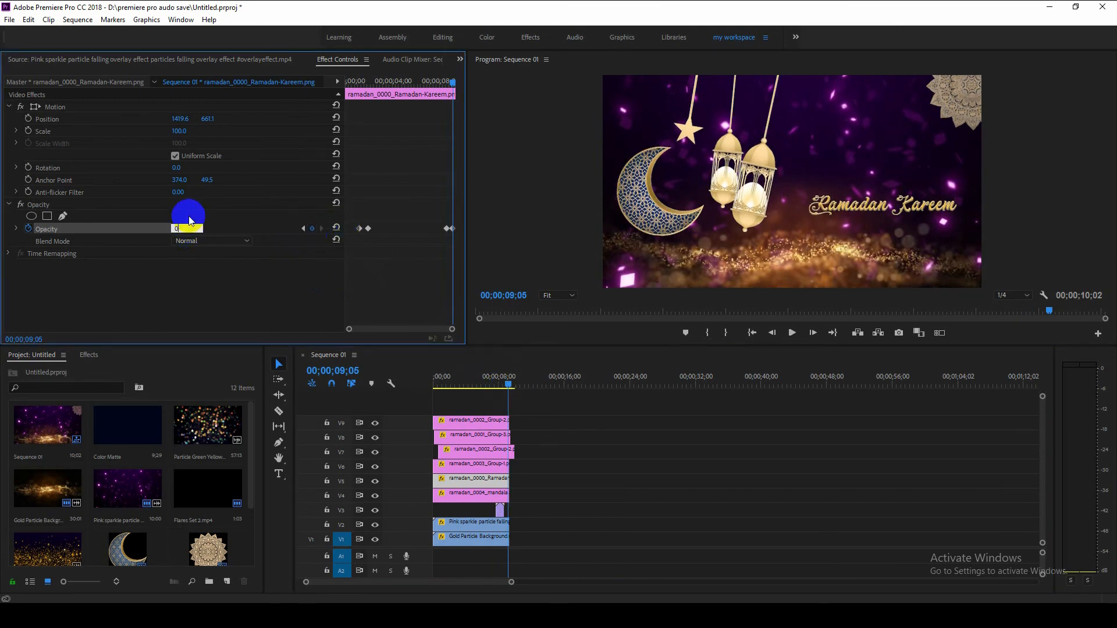
click(341, 532)
drag(508, 384, 309, 382)
key(space)
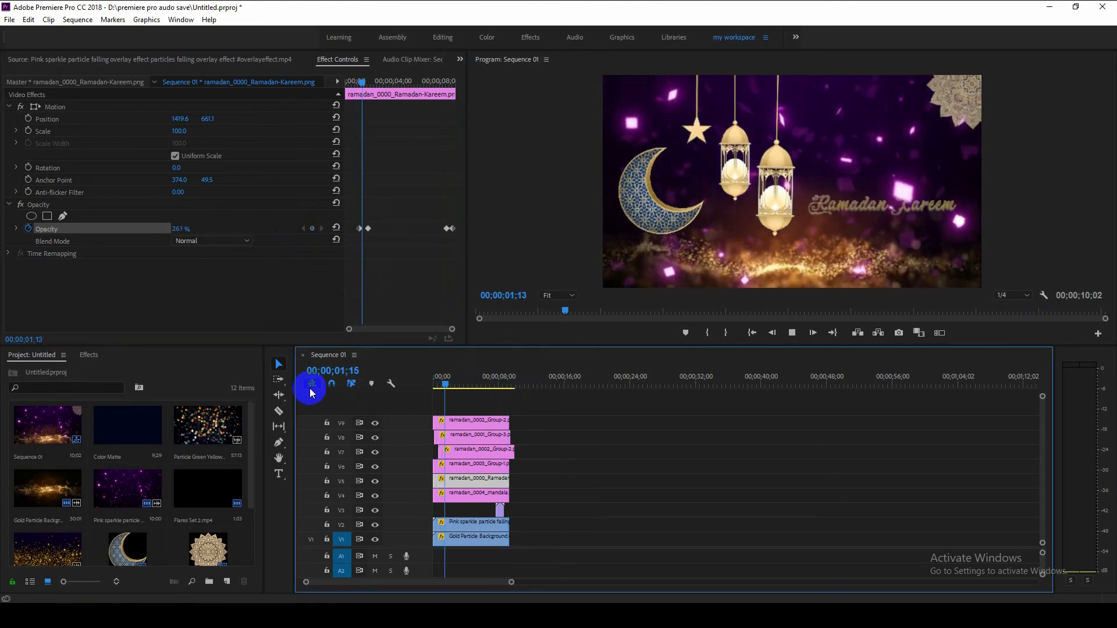
- Apply Auto Bezier interpolation to all of the title's opacity keyframes and return to the keyframe at 00;00;02;00
click(447, 243)
click(336, 210)
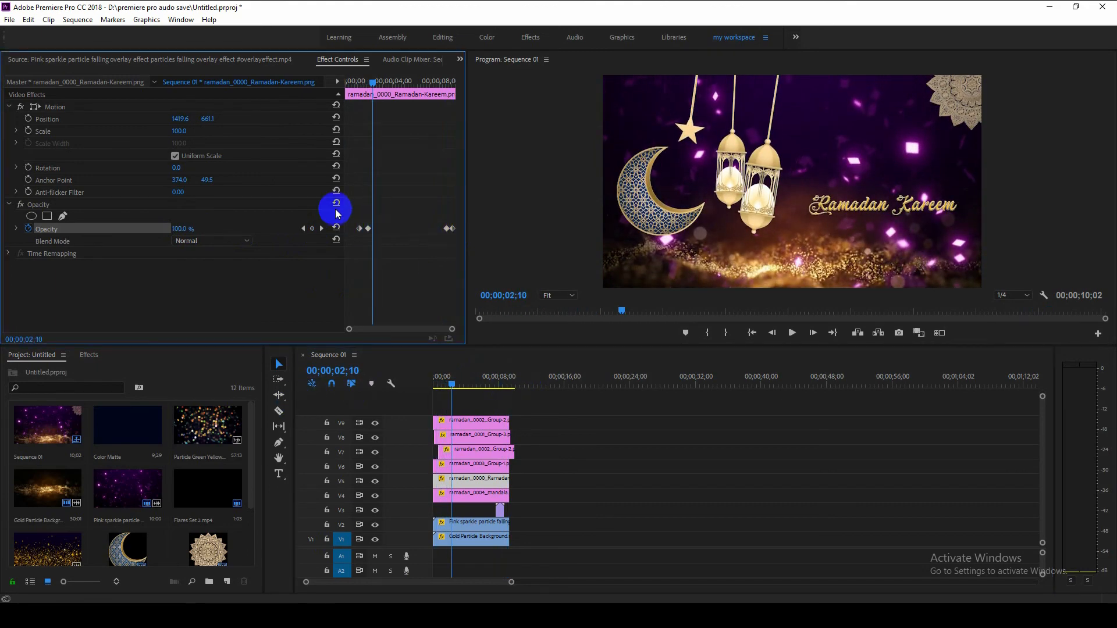
click(397, 240)
drag(452, 240, 362, 215)
right_click(371, 232)
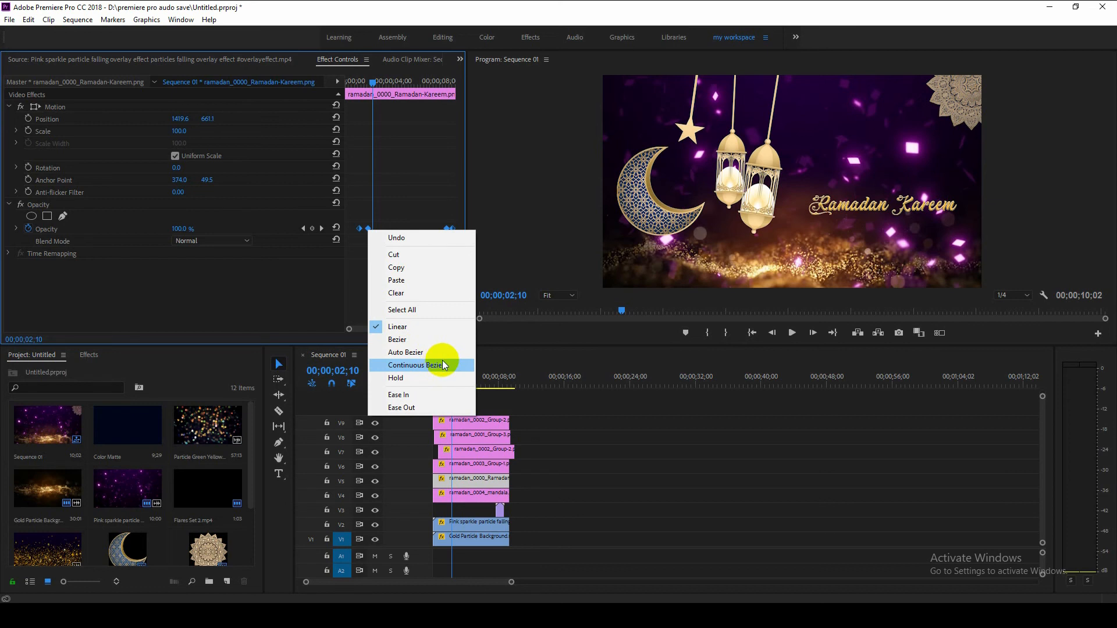
click(425, 357)
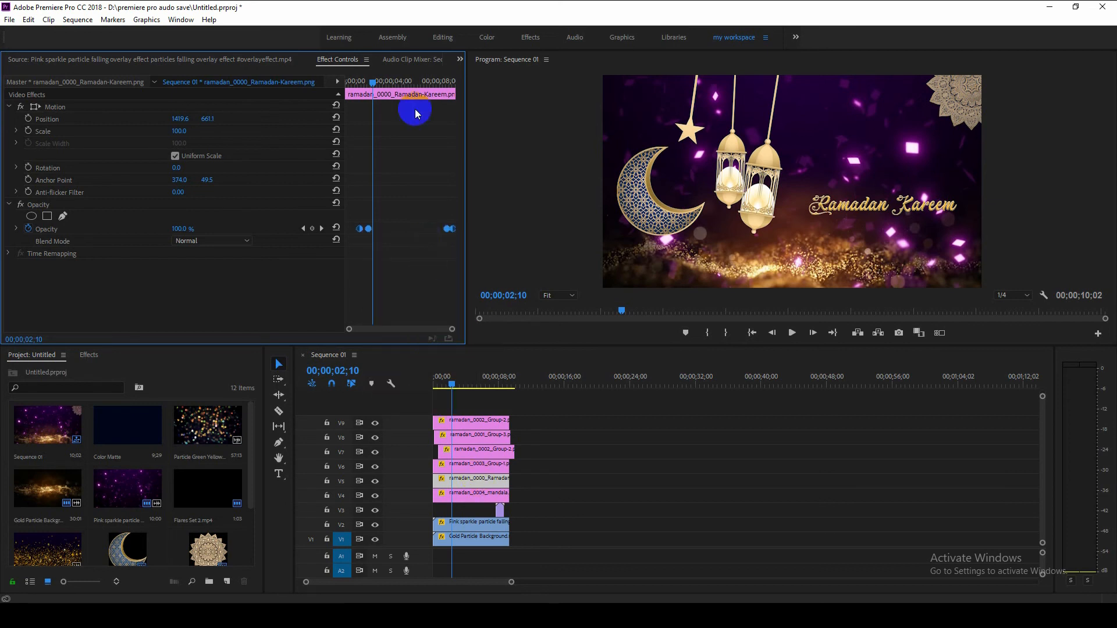
click(302, 229)
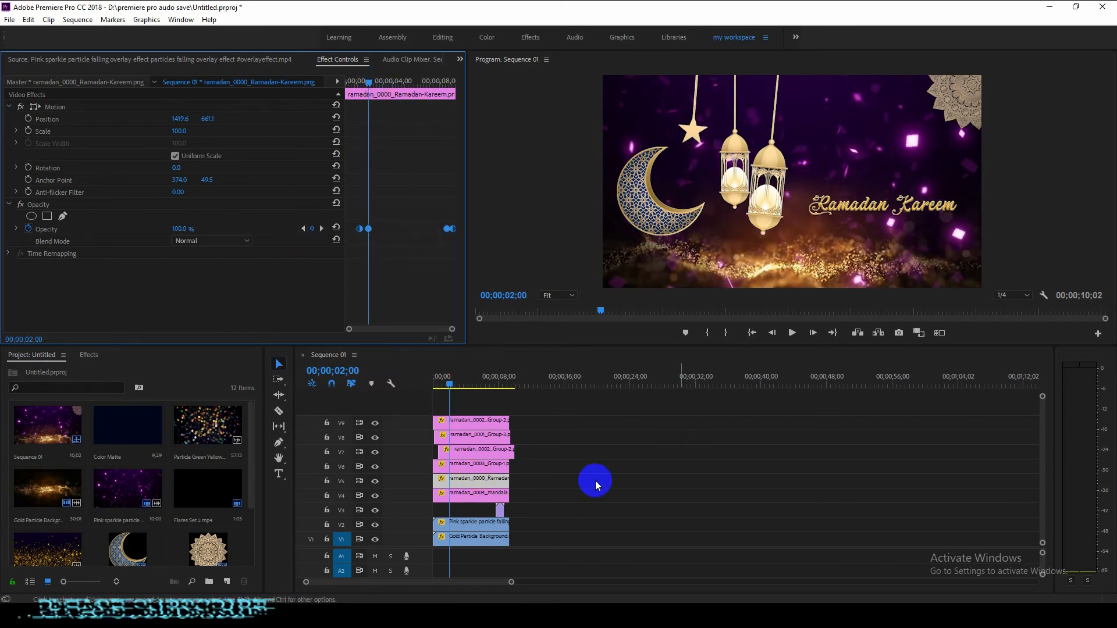